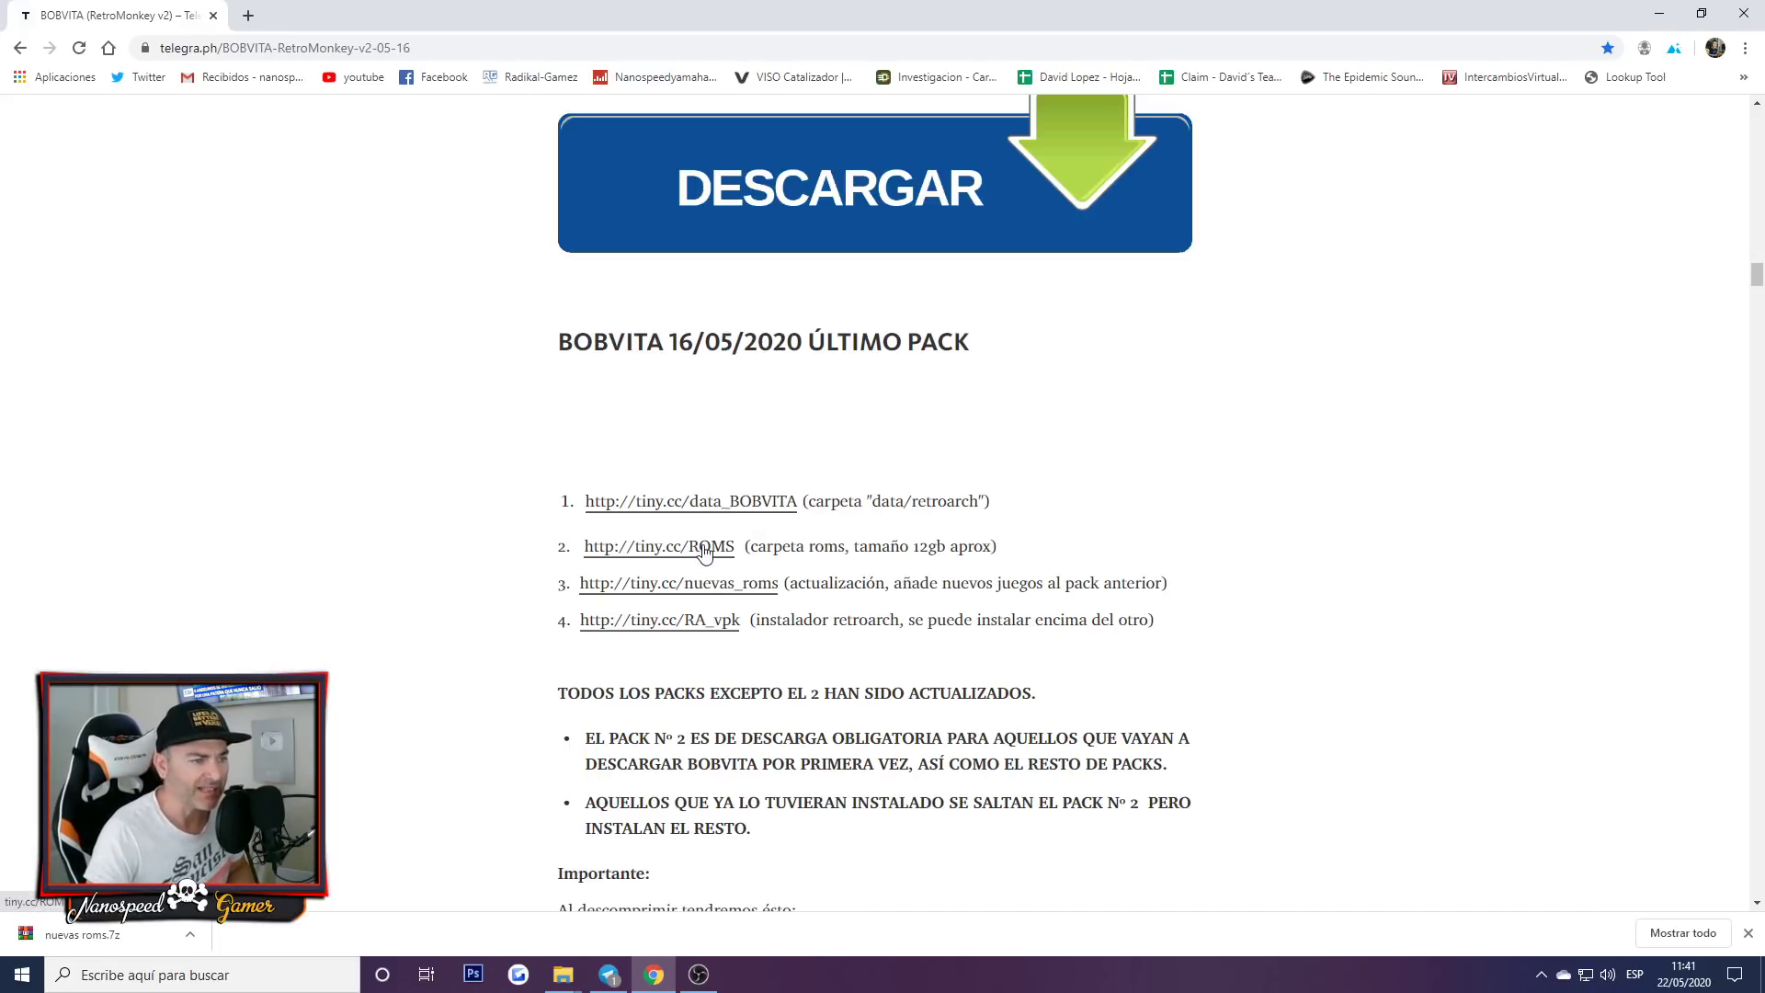
Step: Open the four BOBVITA pack links (data_BOBVITA, ROMS, nuevas_roms and RA_vpk) in separate new tabs
left_click_drag(914, 546, 936, 546)
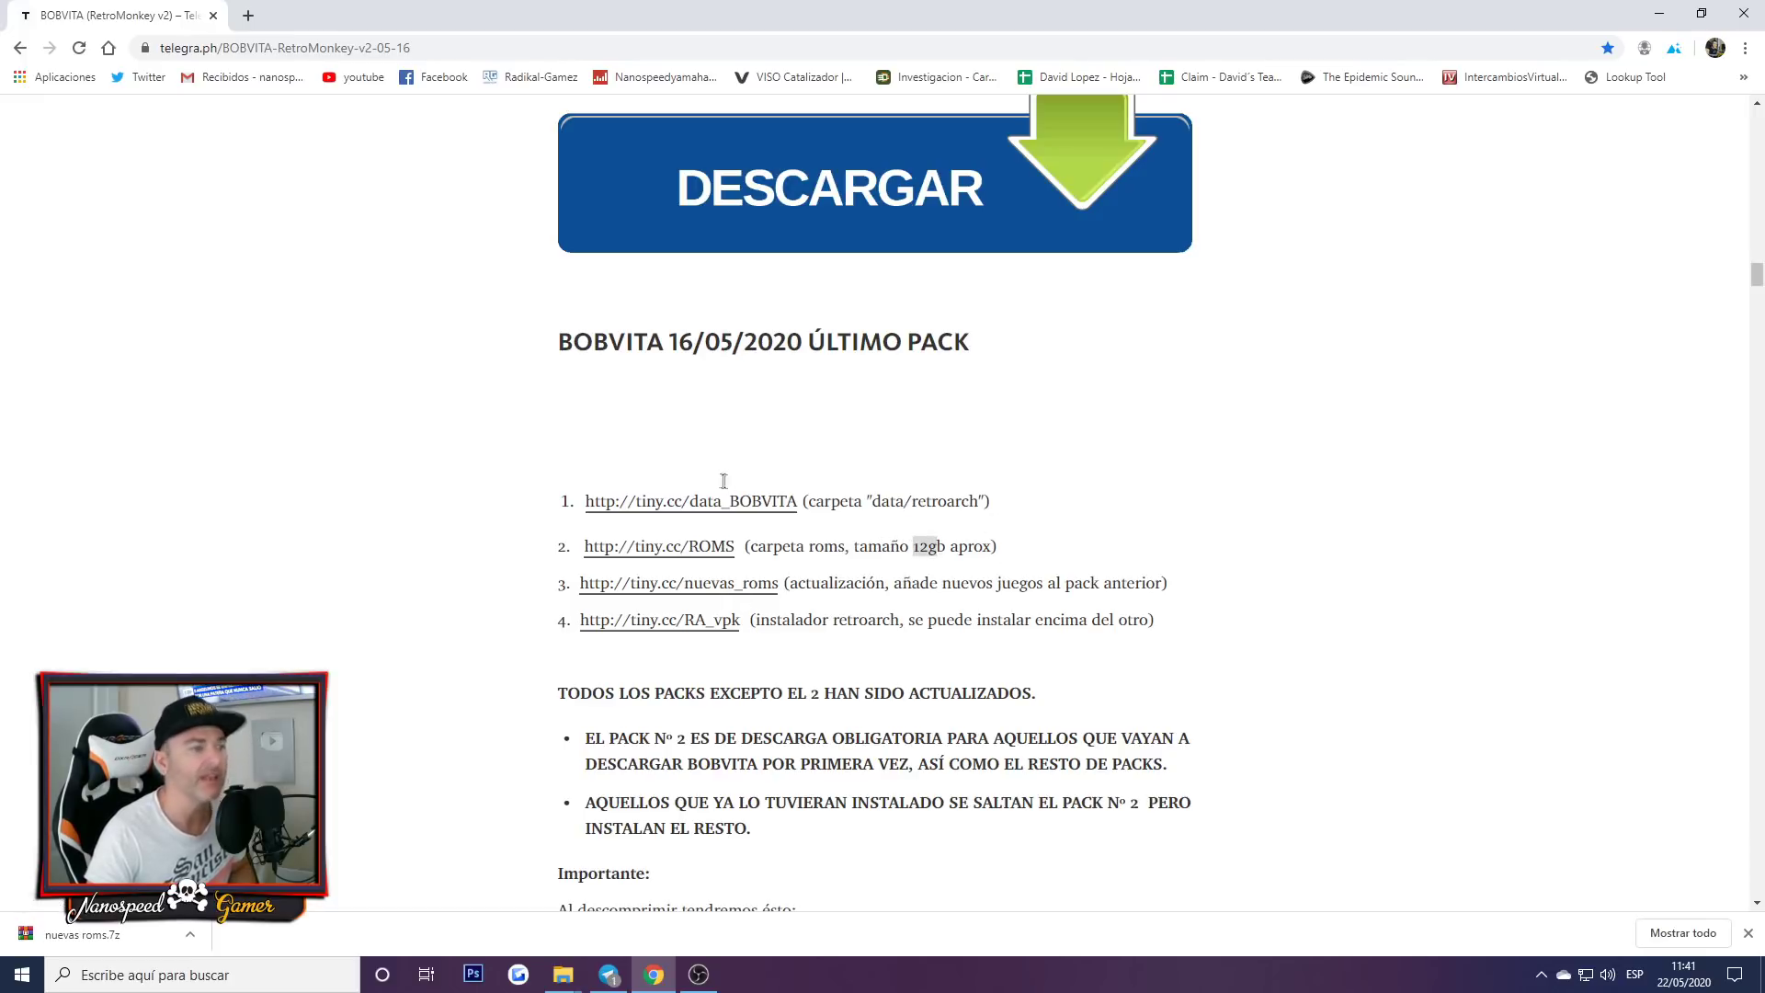
right_click(648, 509)
left_click(685, 520)
right_click(667, 548)
left_click(704, 557)
right_click(677, 585)
left_click(709, 596)
right_click(687, 632)
left_click(724, 644)
Step: Review the Google Drive download pages for data.7z, roms.7z, nuevas roms.7z and RetroArch.vpk
left_click(386, 15)
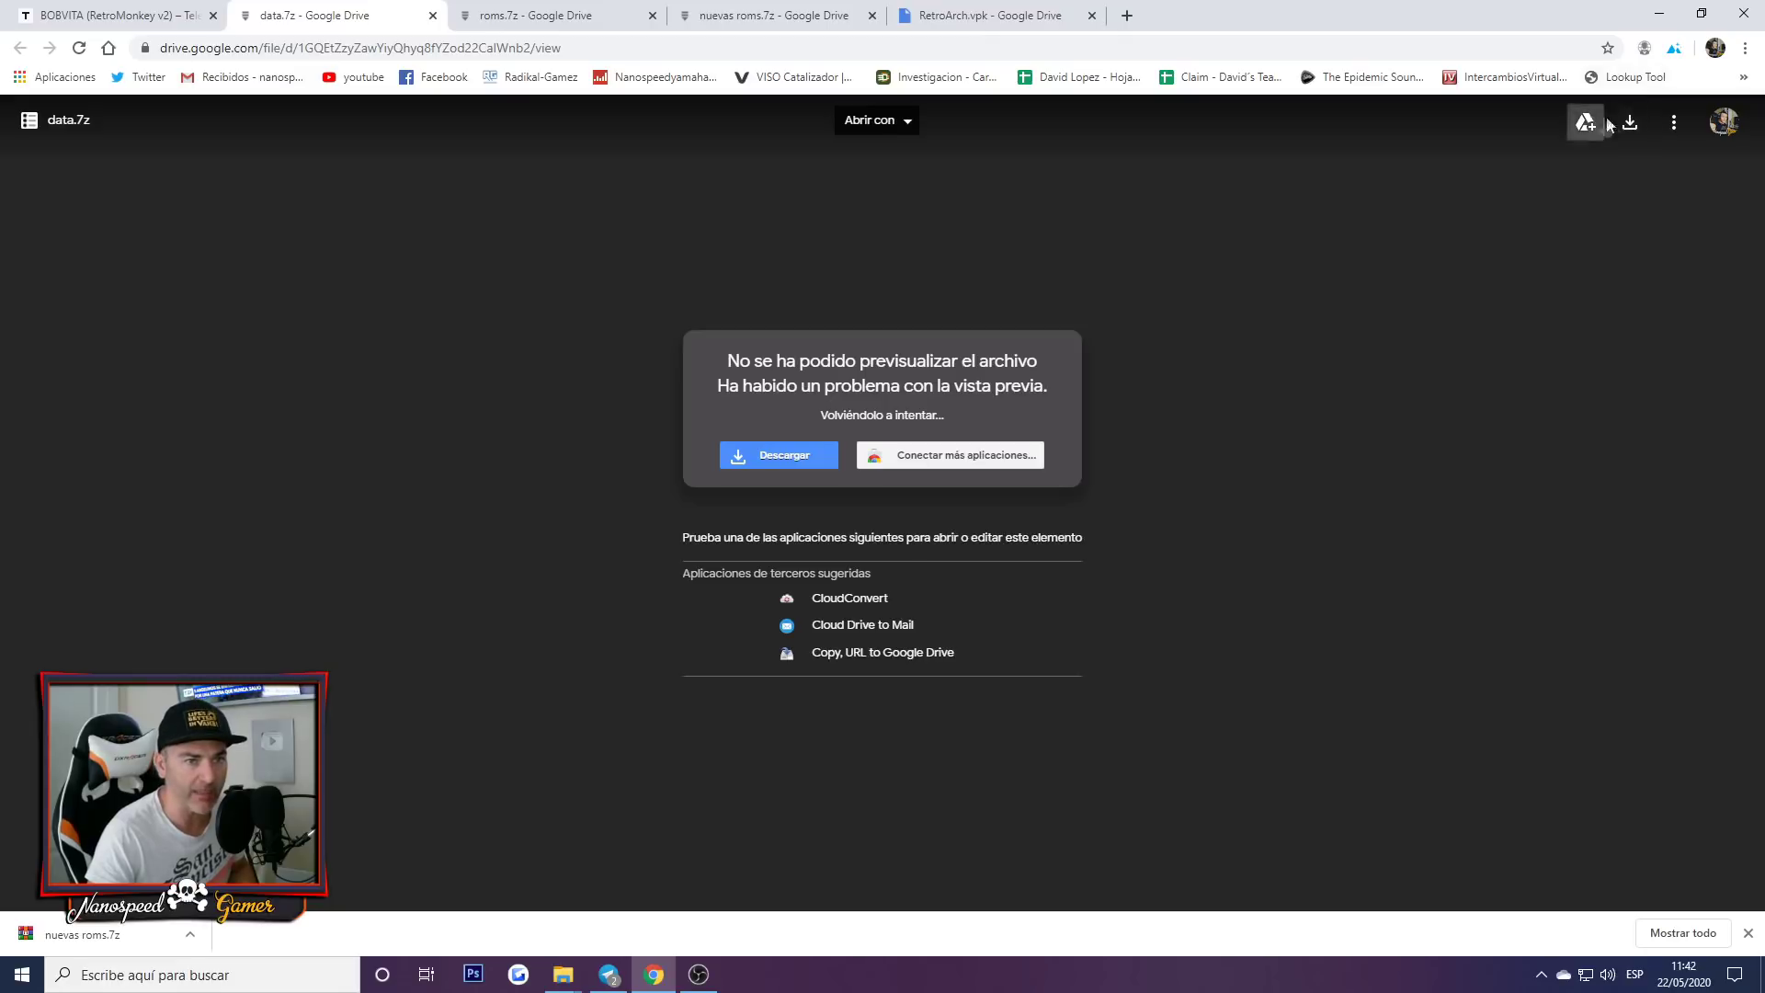
left_click(552, 15)
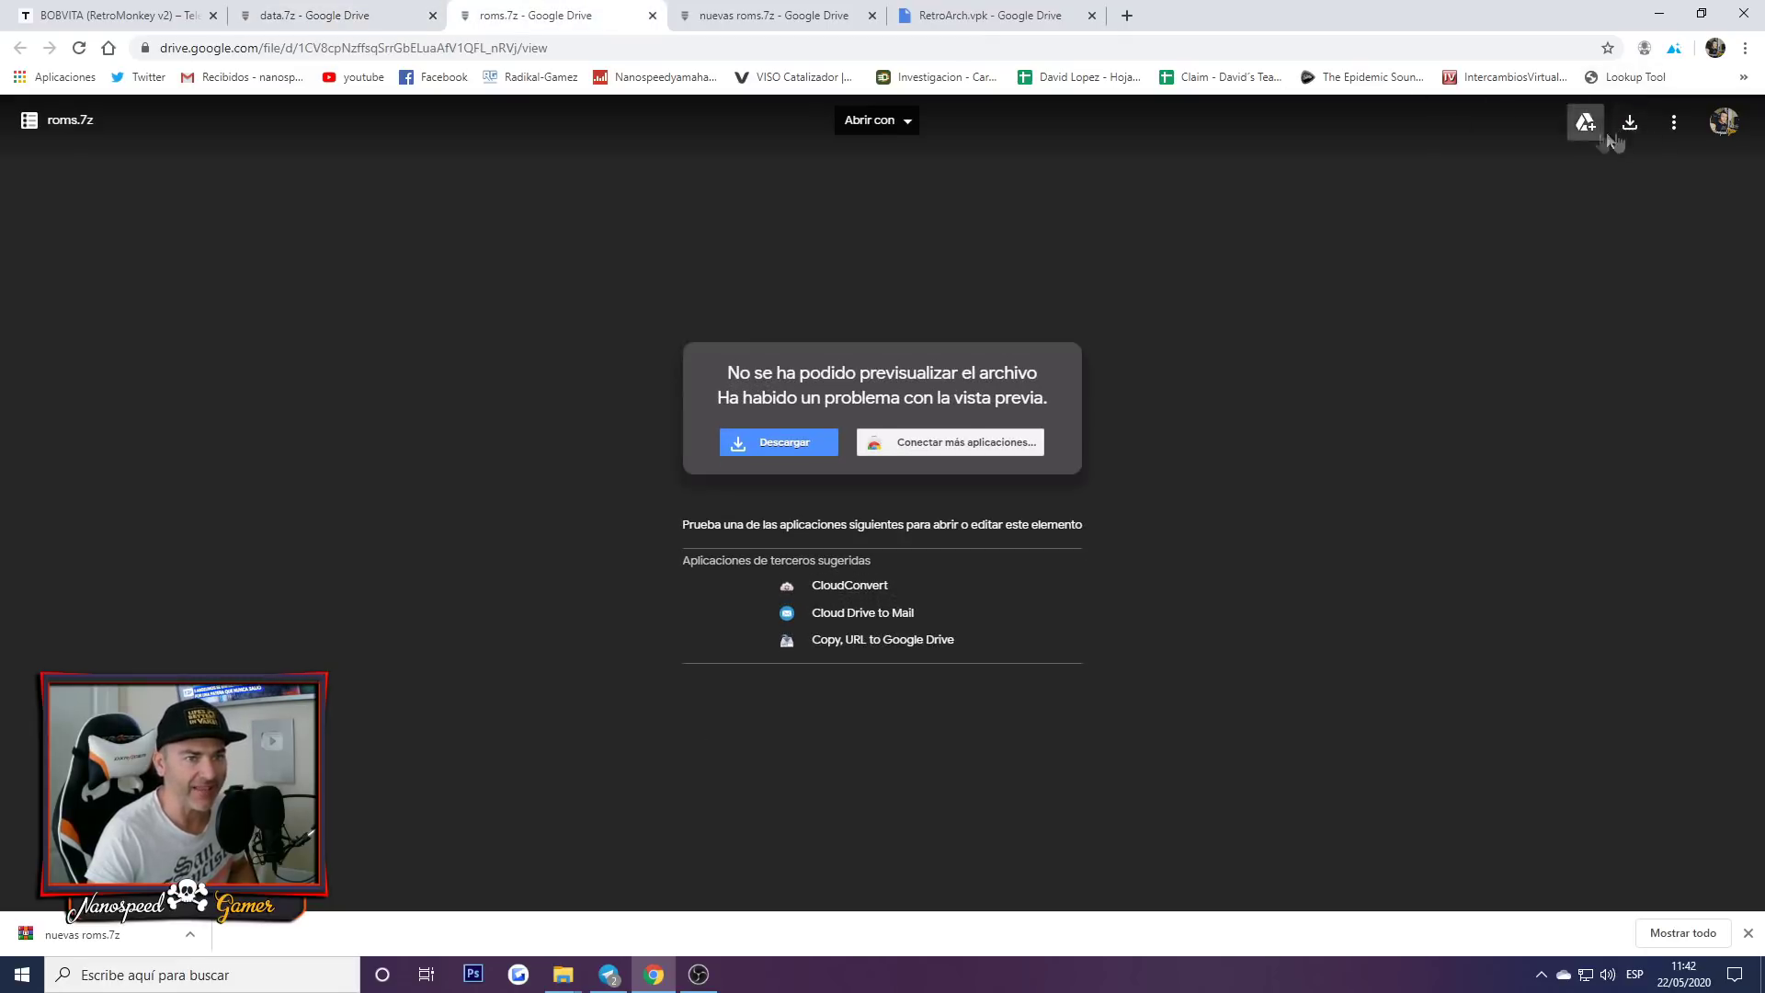
left_click(798, 11)
left_click(988, 16)
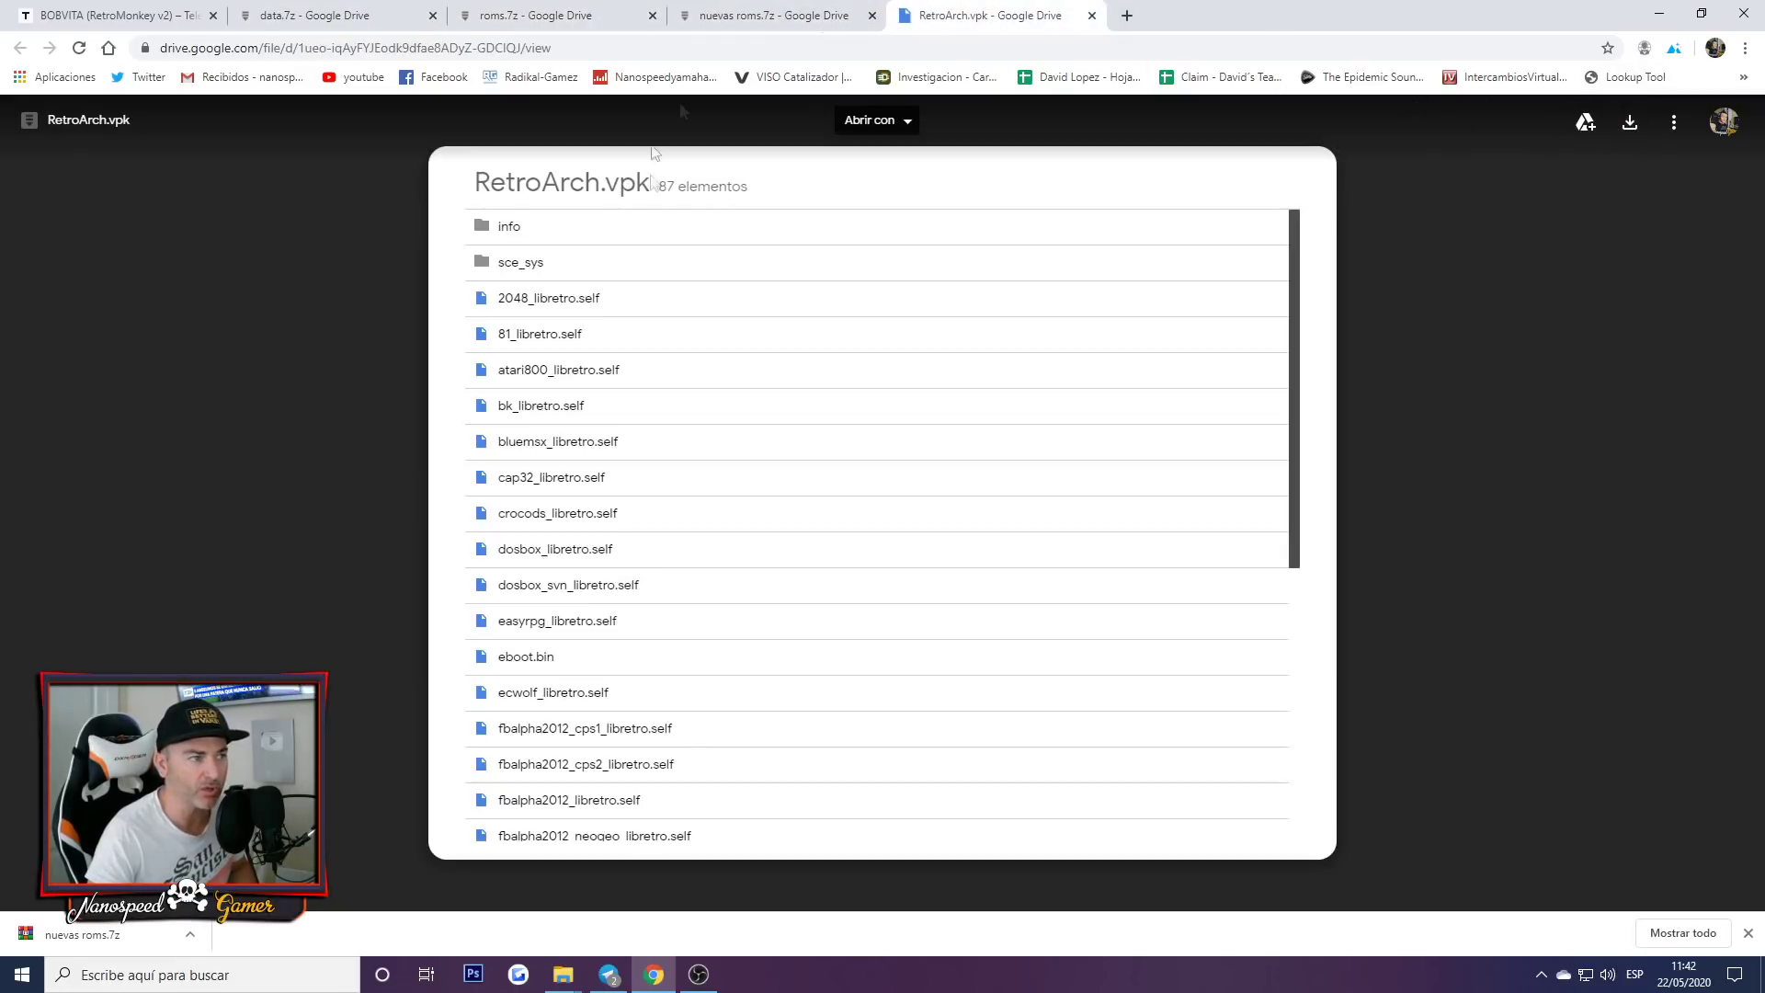
left_click(515, 14)
left_click(418, 16)
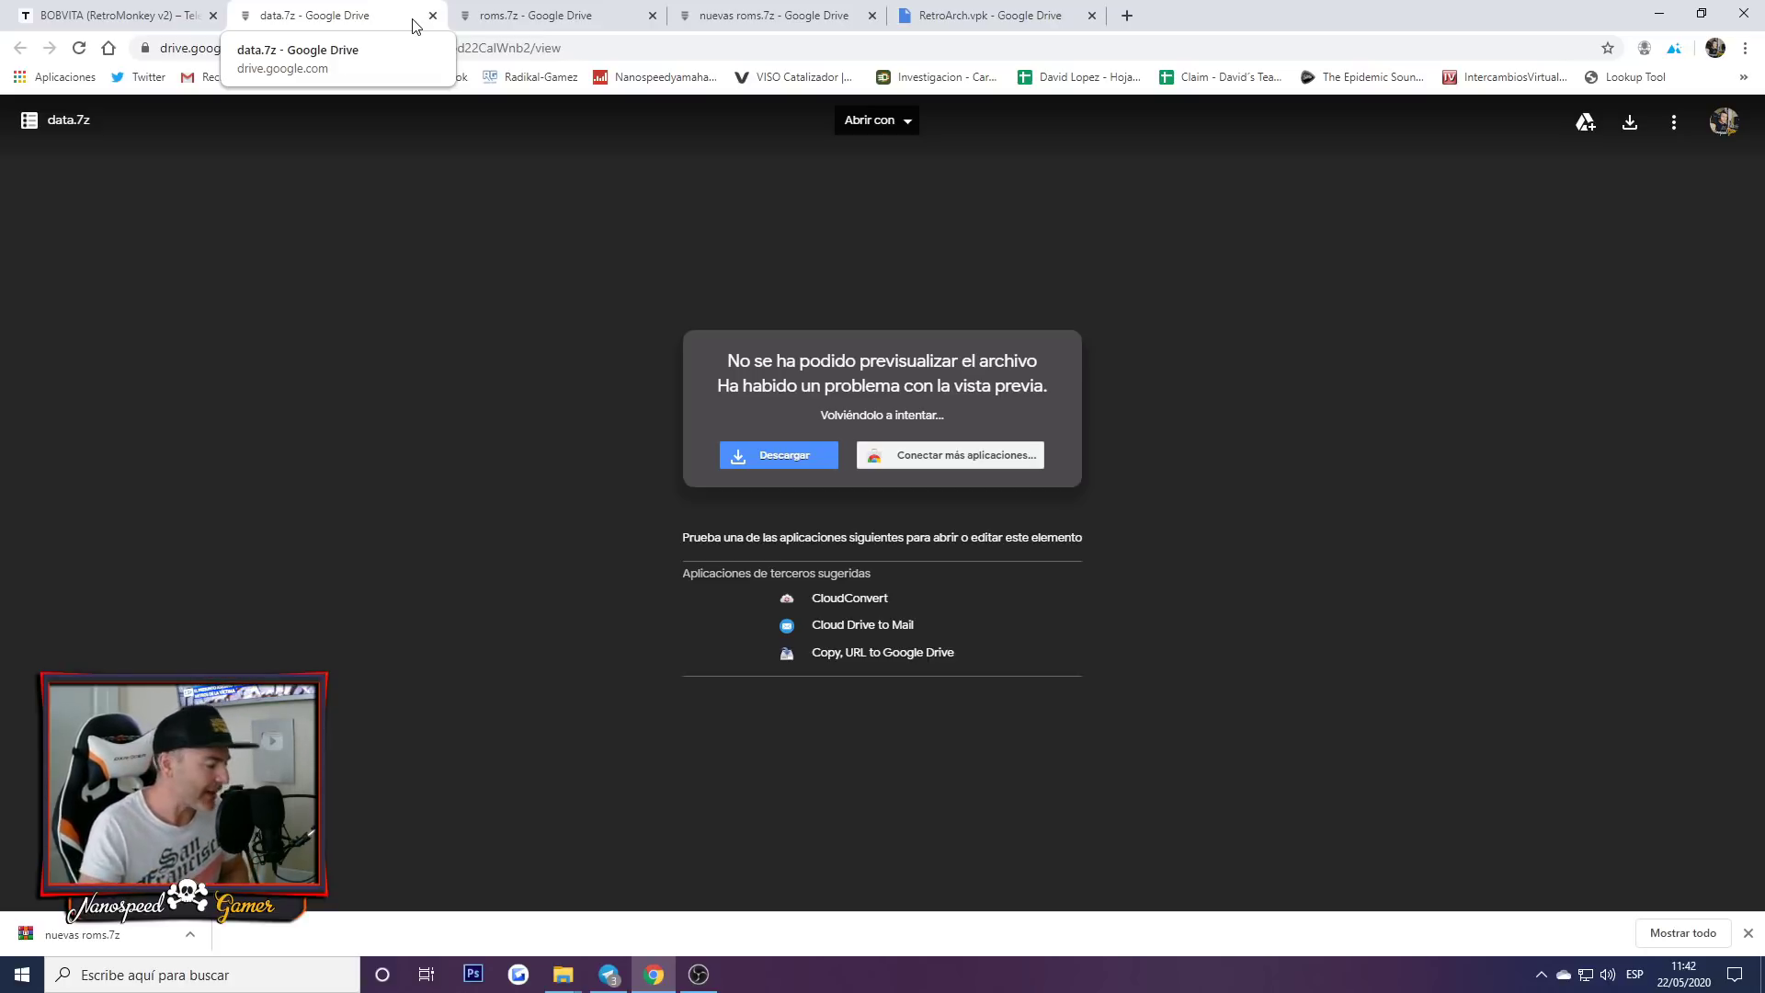
Step: Close the four Google Drive tabs and minimize the browser to reach the desktop
left_click(432, 17)
left_click(432, 17)
left_click(432, 16)
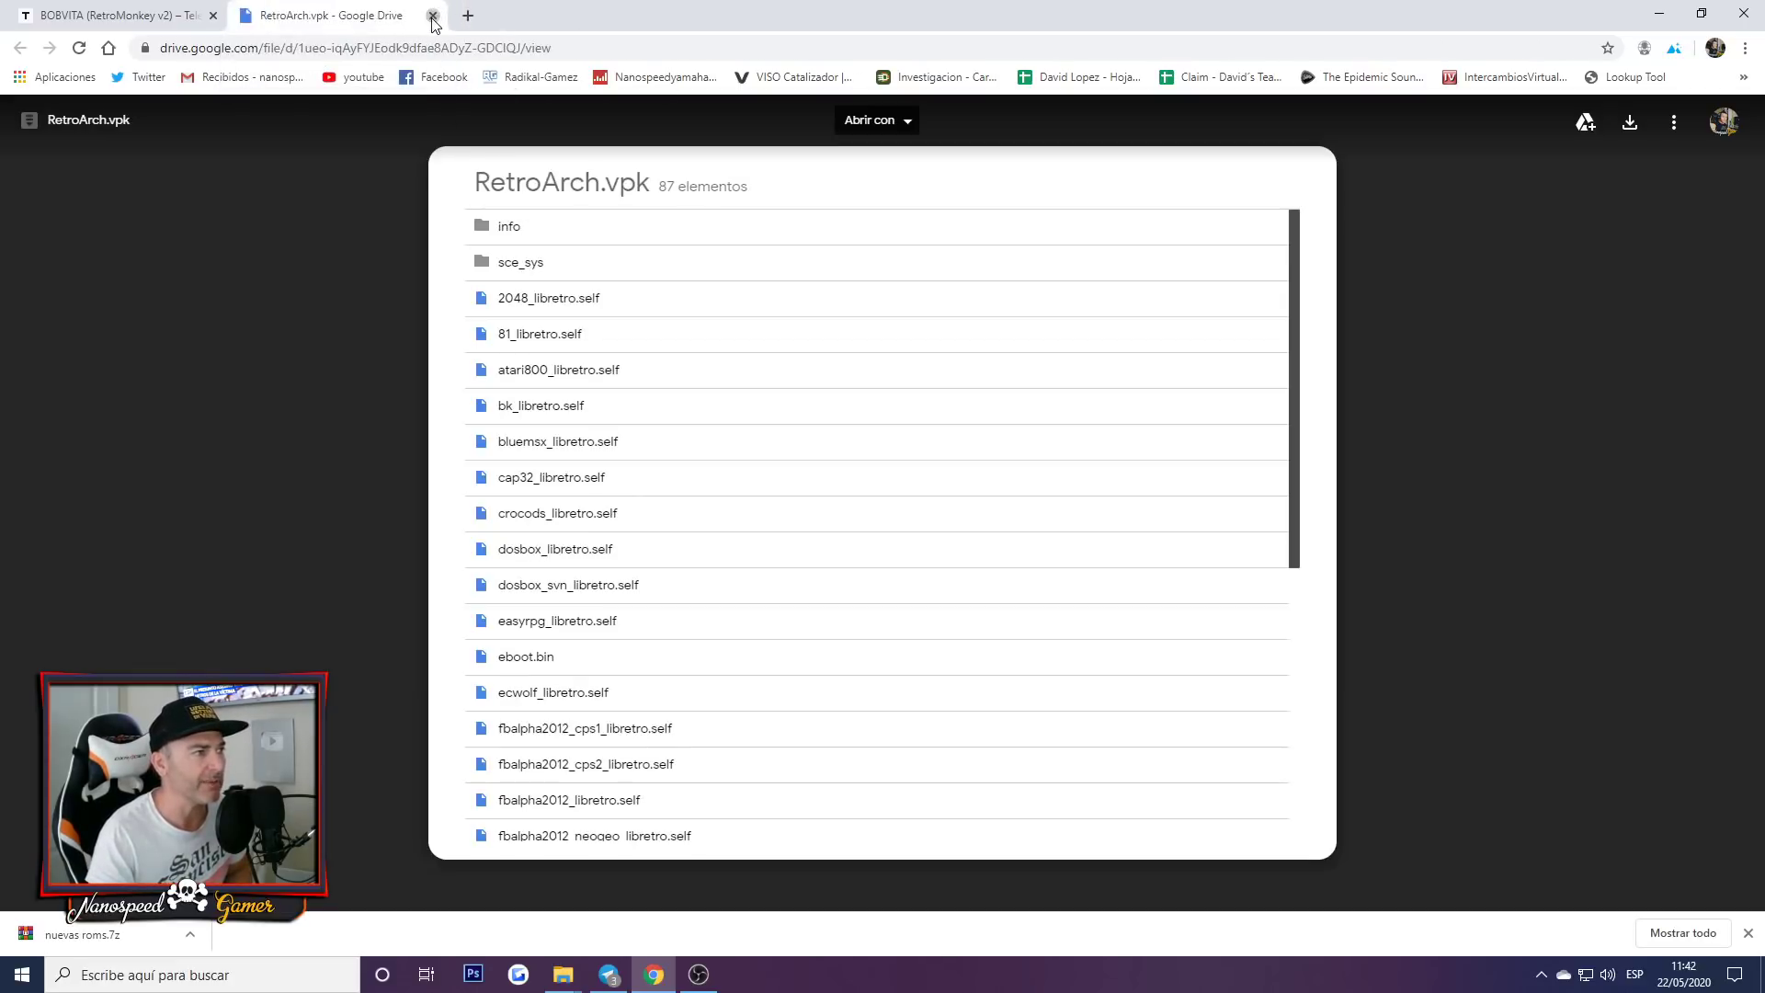
left_click(432, 16)
left_click(1660, 17)
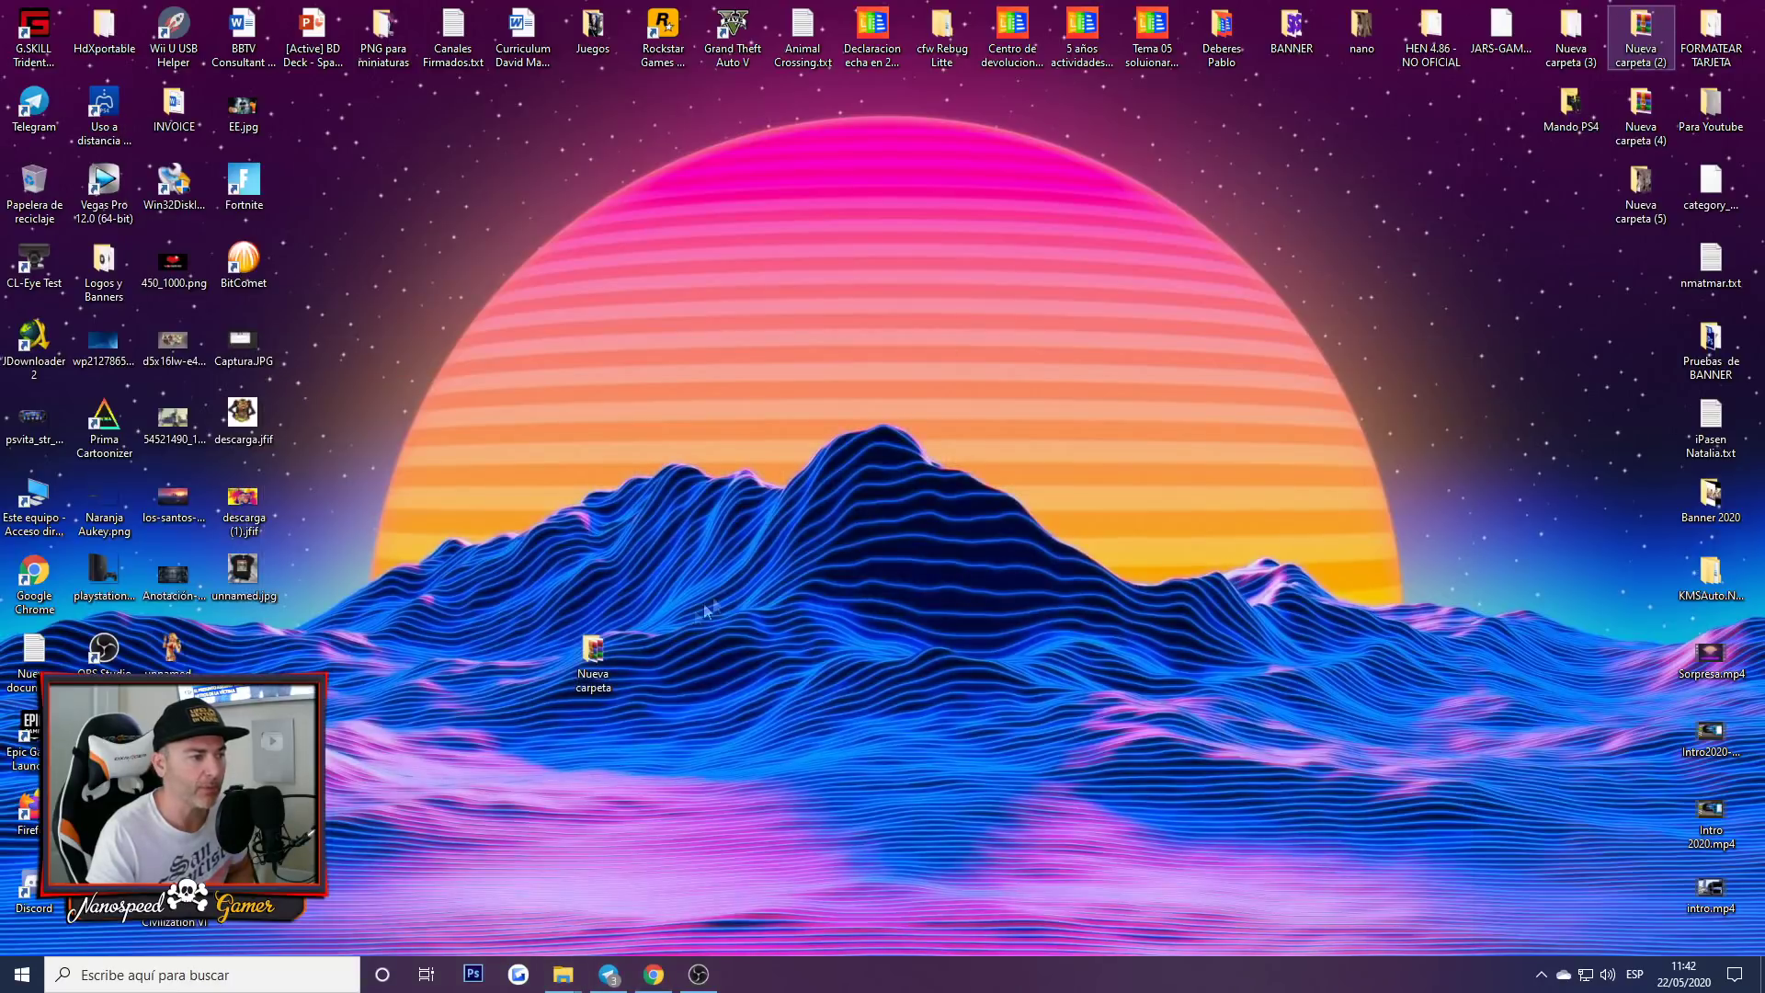
Step: Open the desktop folder Nueva carpeta and examine the Retromonkey .rar parts
double_click(592, 660)
left_click(1308, 158)
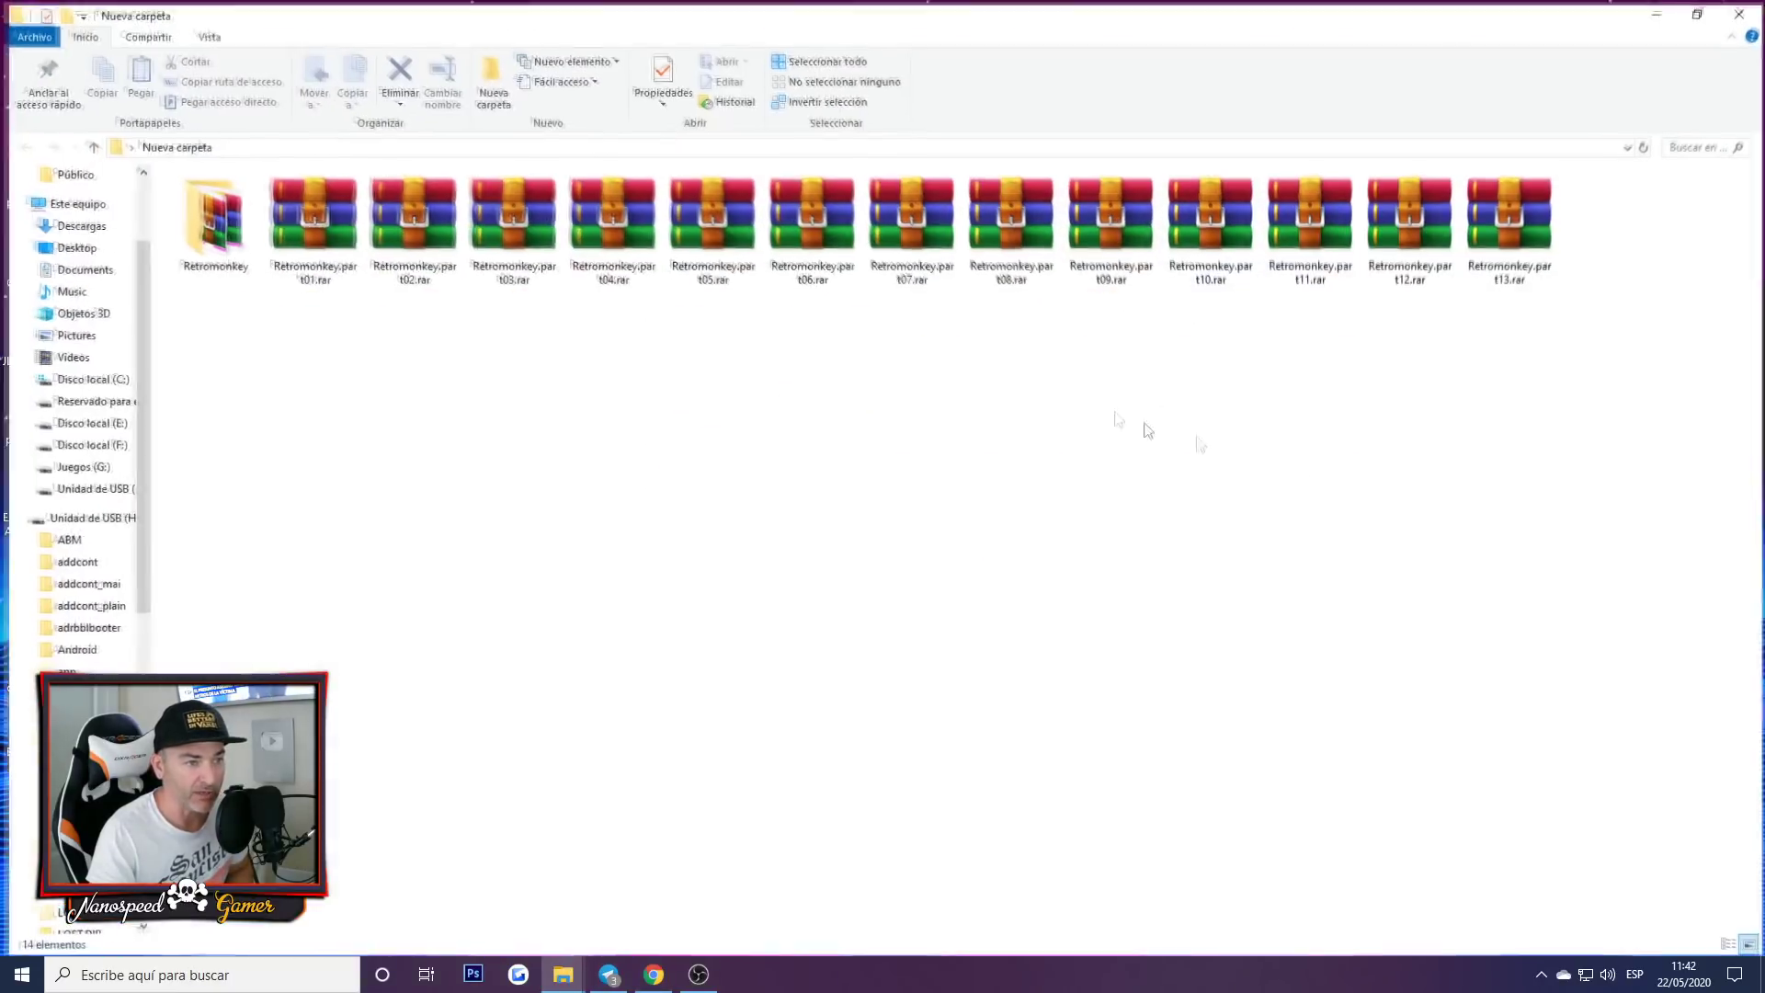
left_click_drag(1646, 405, 262, 168)
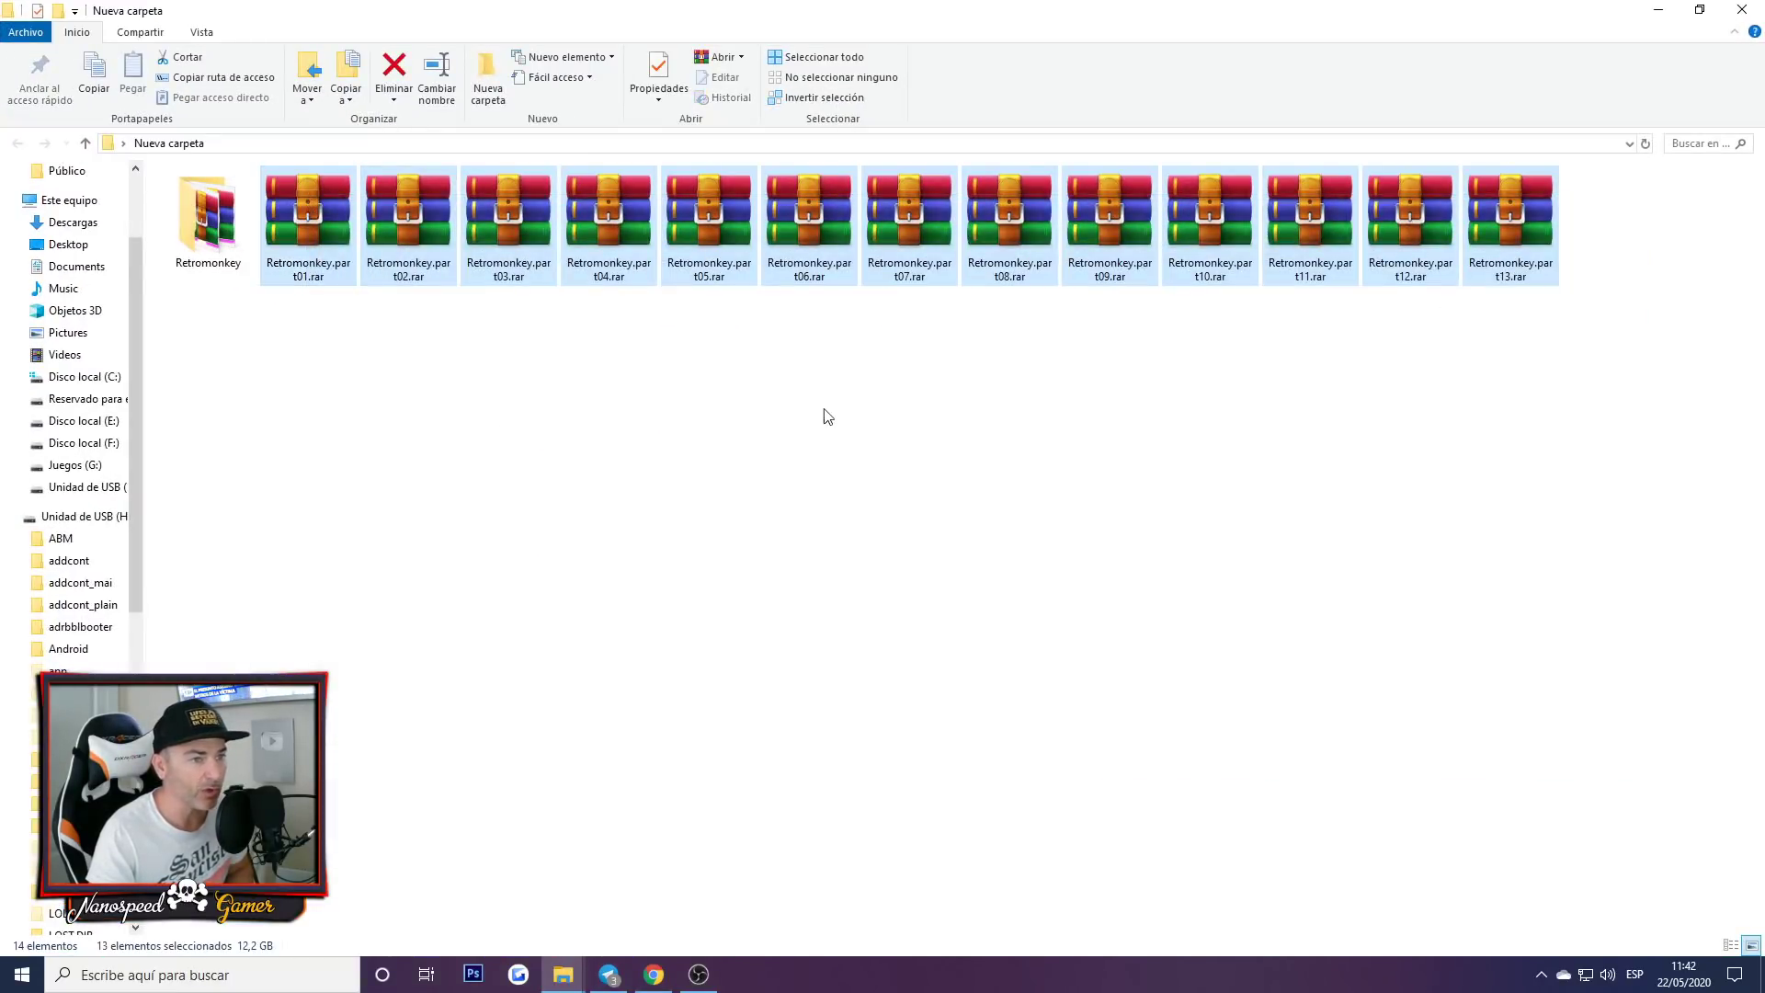
left_click(828, 417)
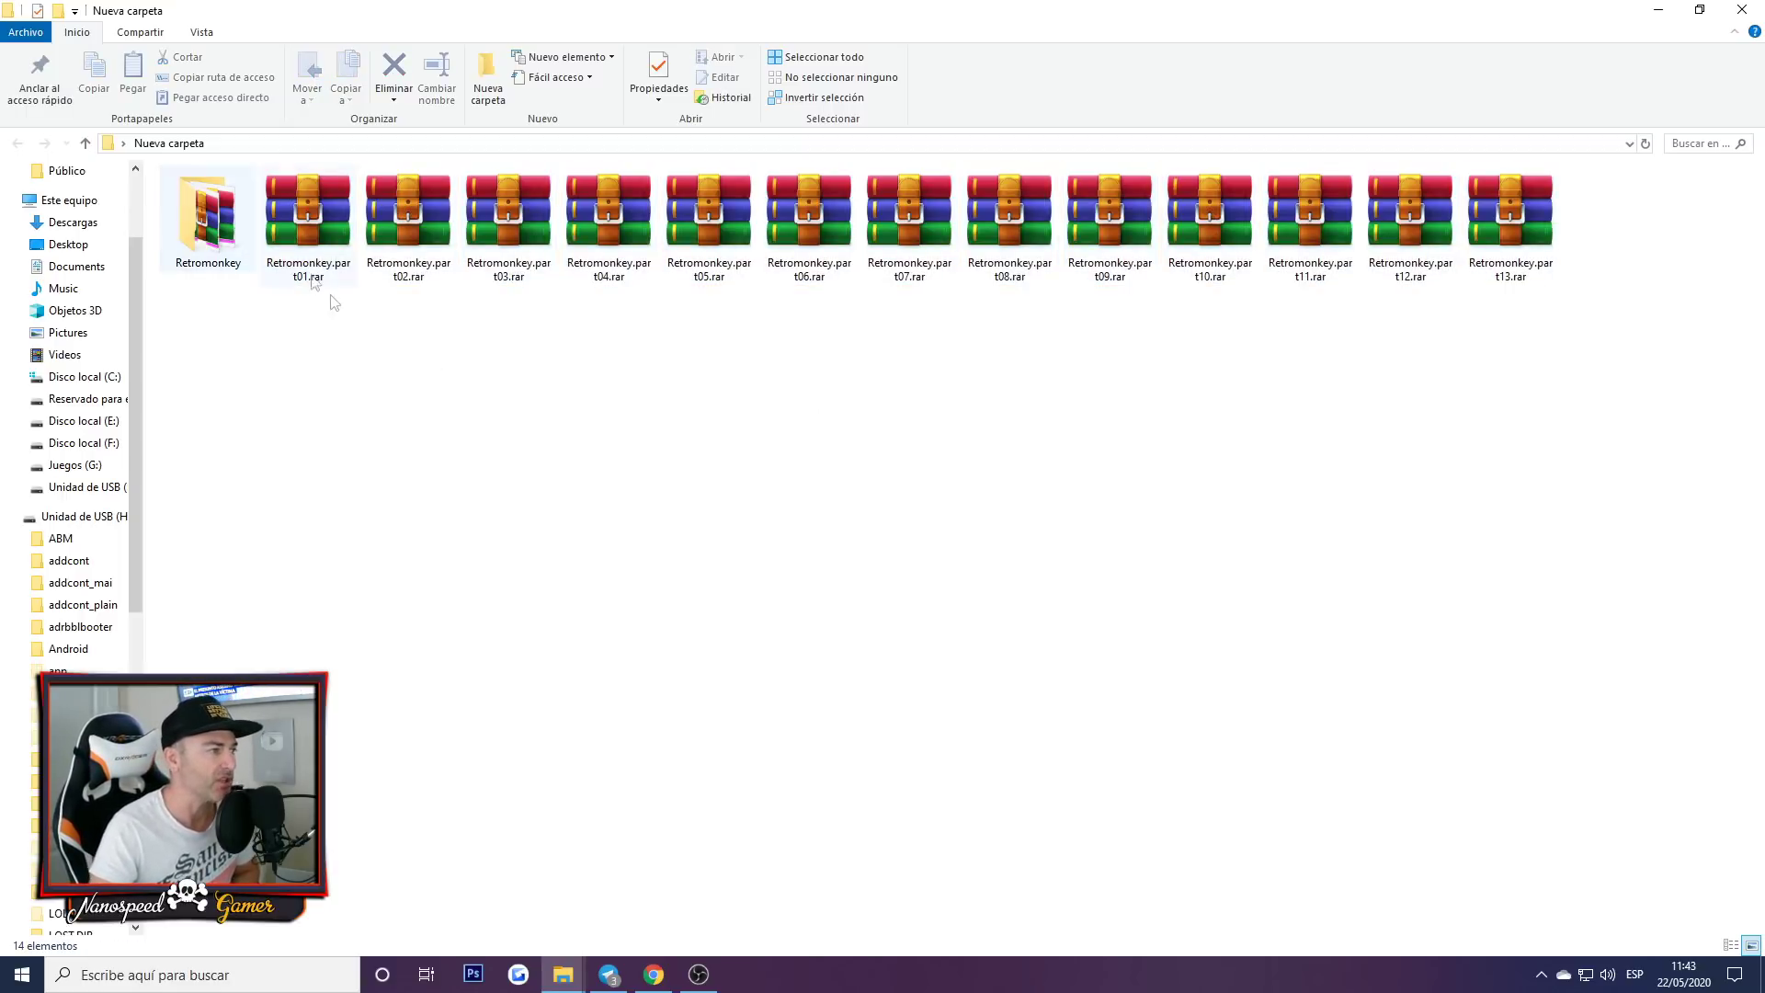
Step: Open the extracted Retromonkey folder and inspect the data and roms folders and the two package files
double_click(174, 198)
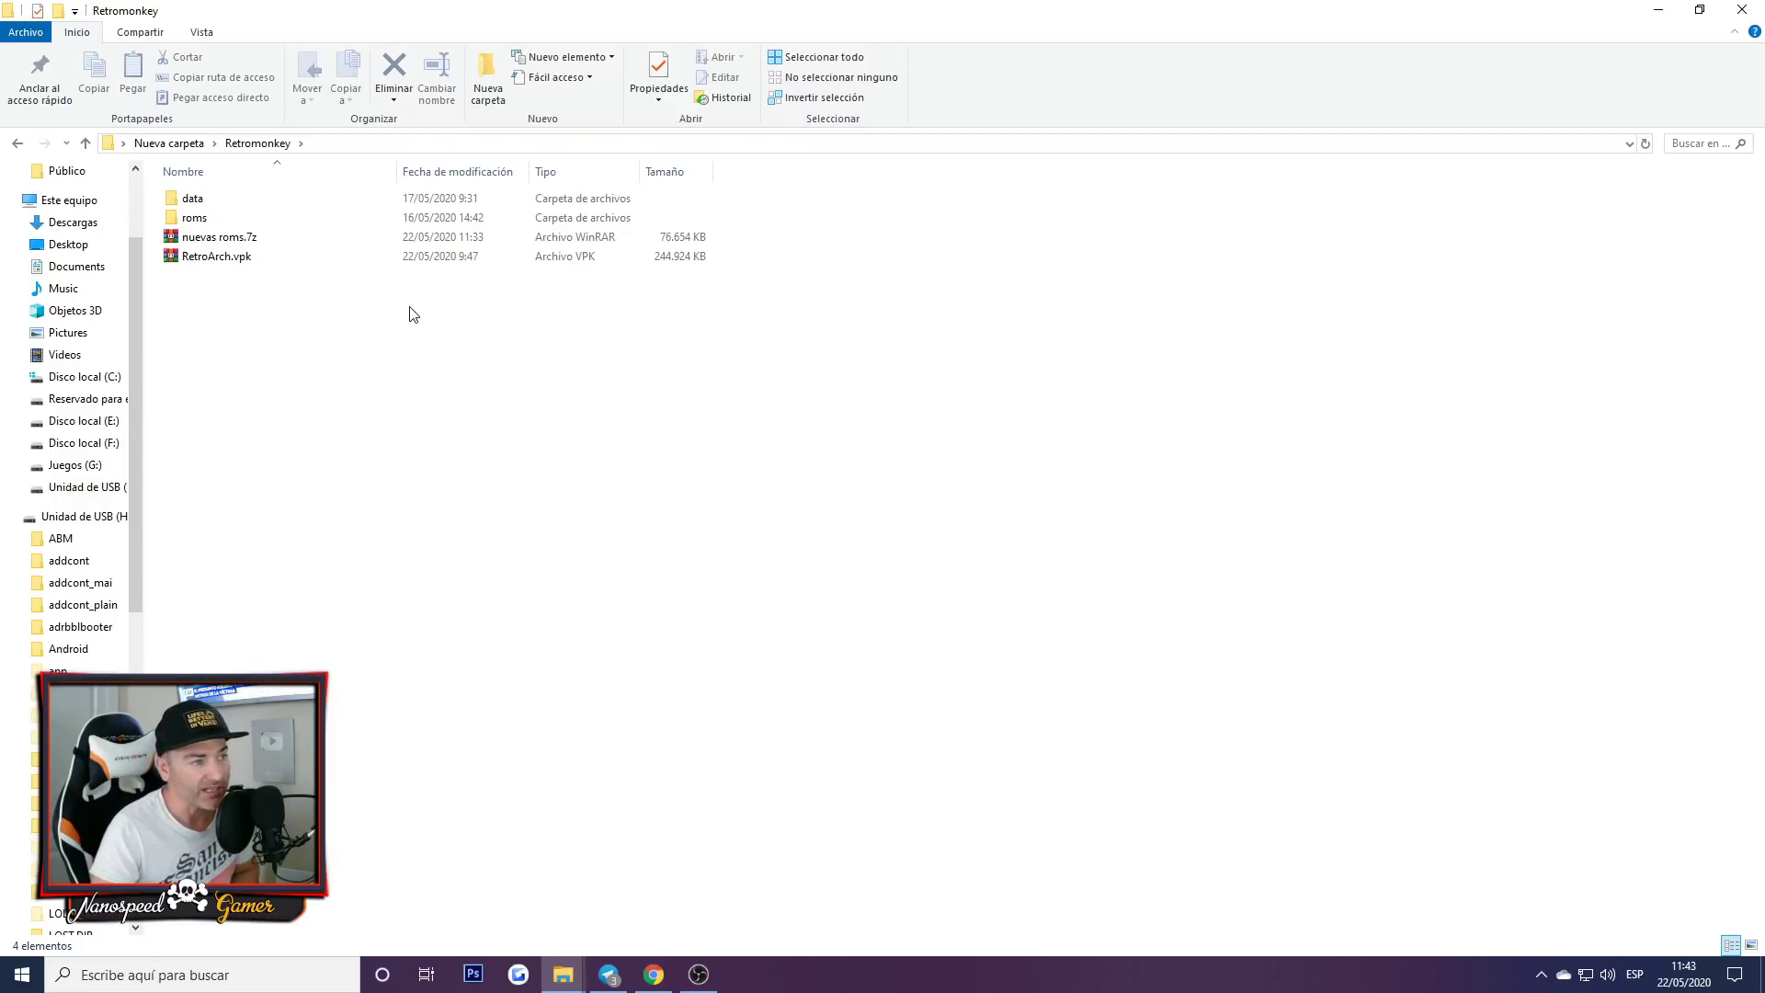
left_click(249, 243)
left_click(207, 203)
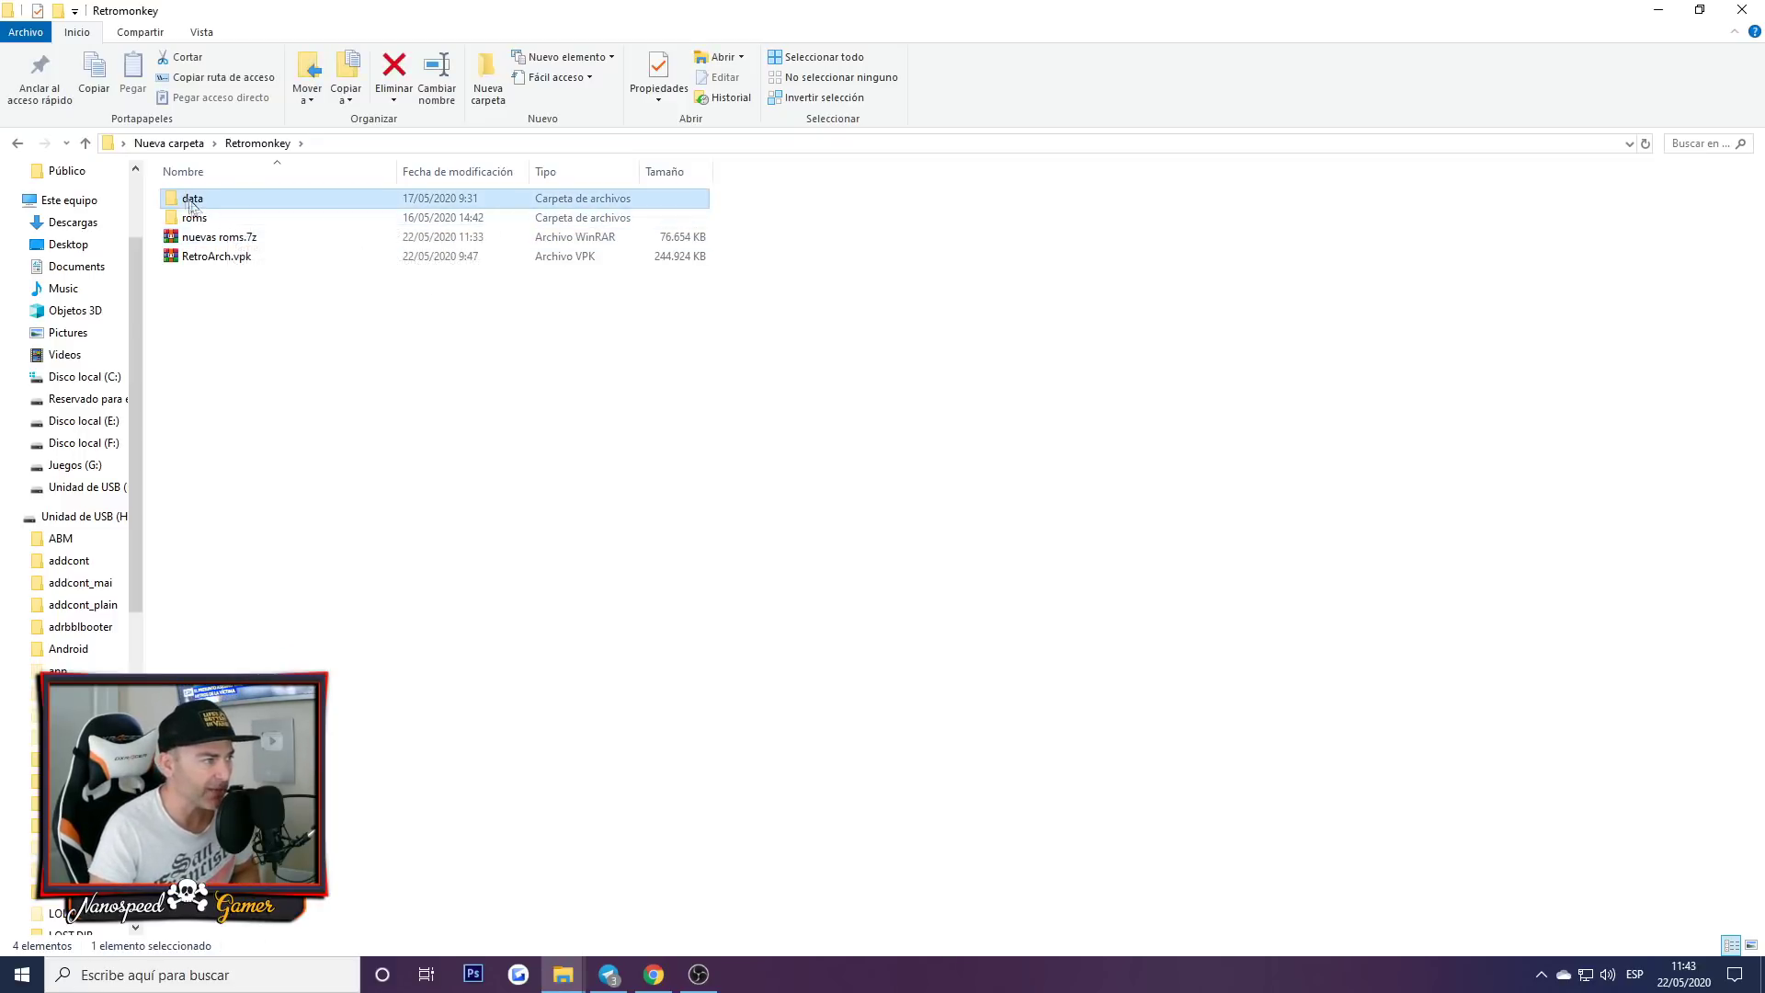
mouse_move(194, 217)
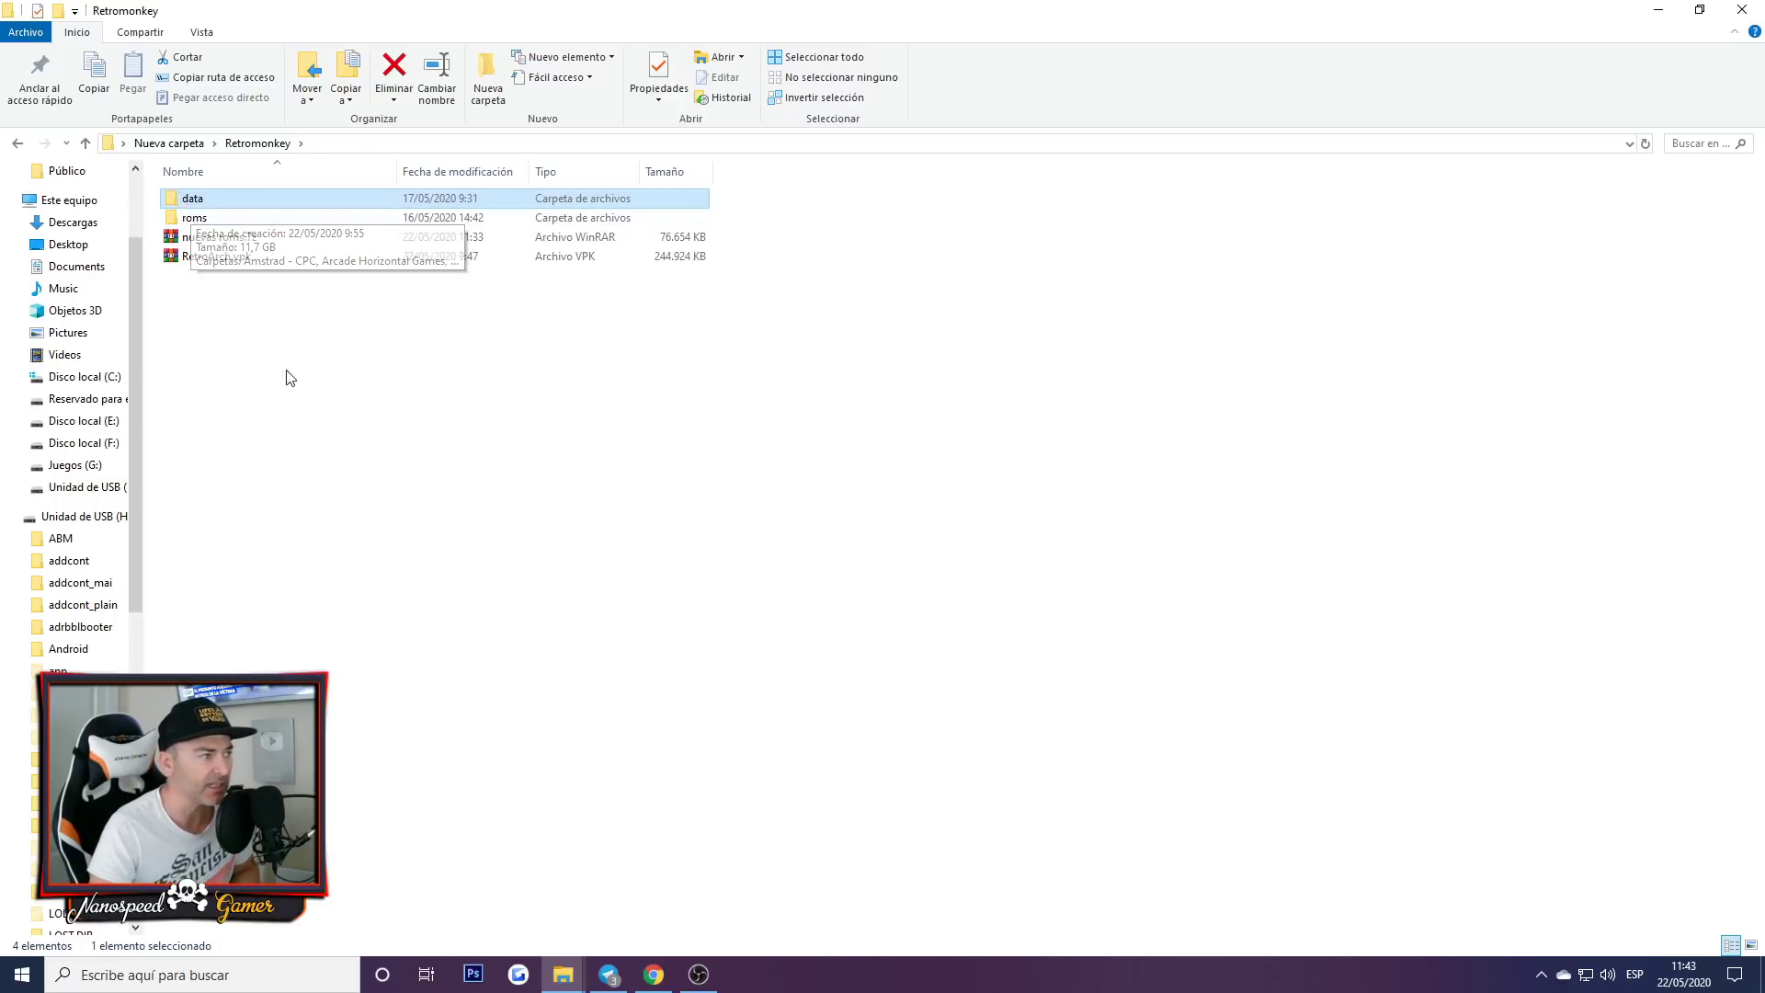
left_click(209, 283)
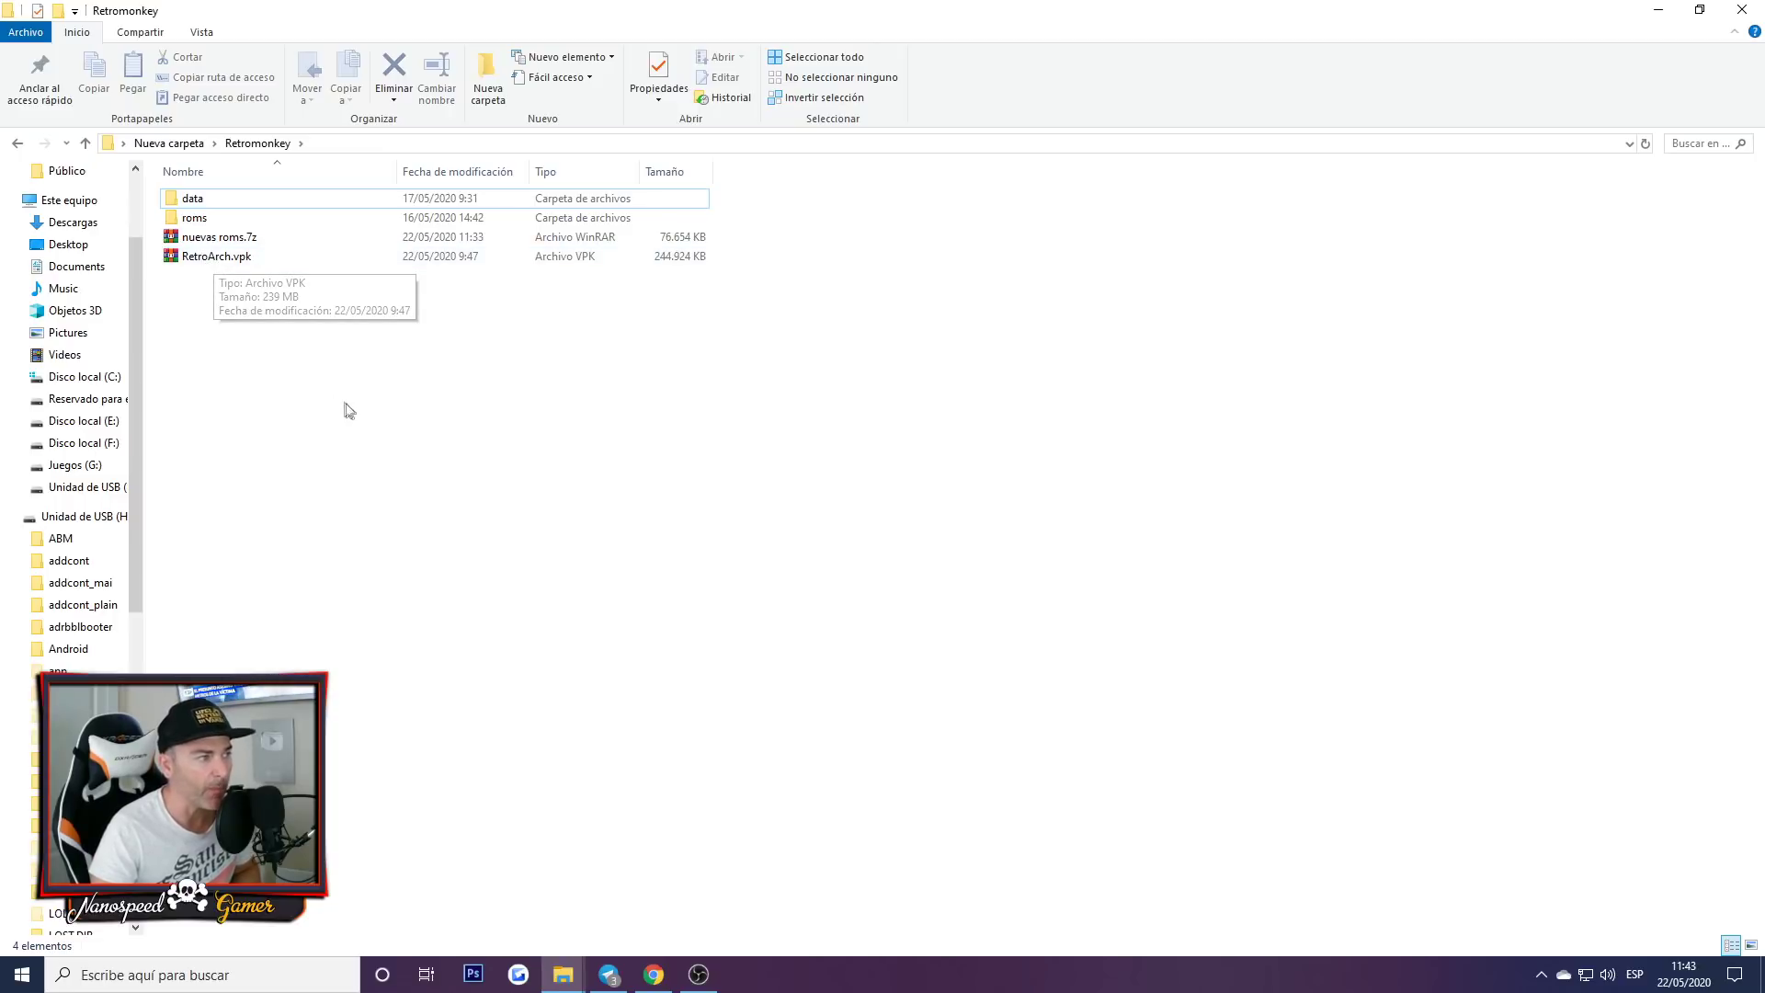
Step: Check the contents of nuevas roms.7z and extract it into the Retromonkey folder, replacing all existing files
double_click(221, 241)
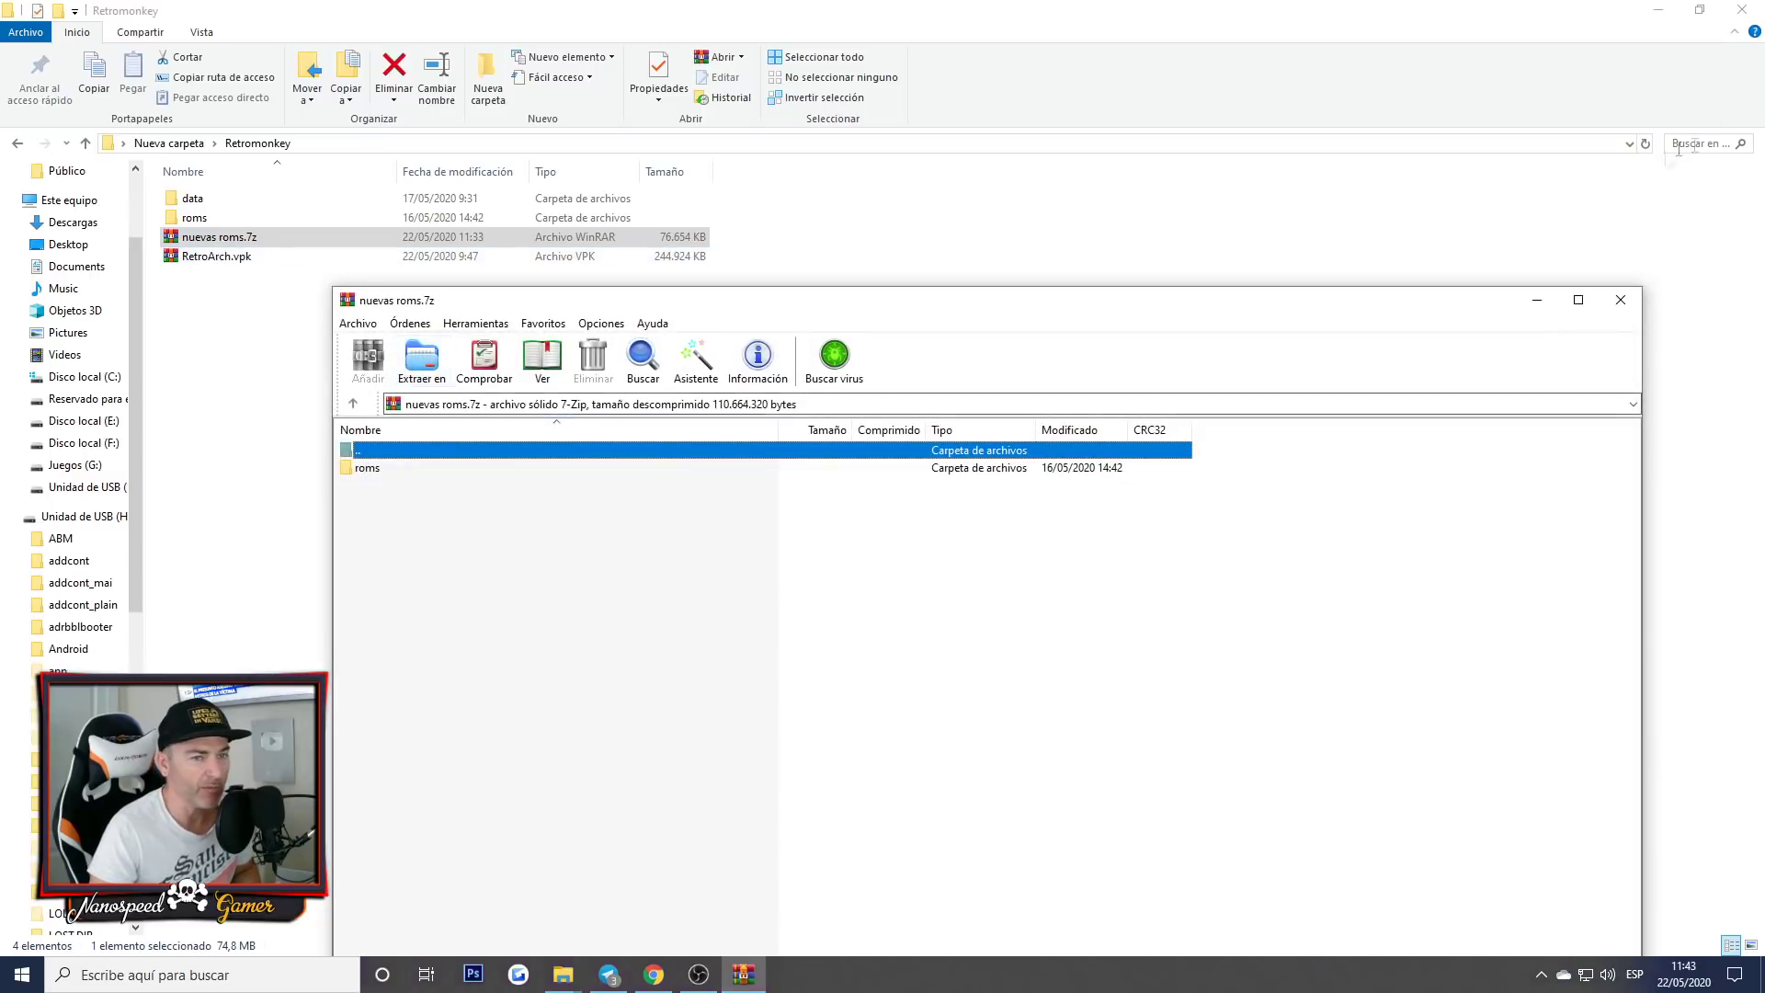
left_click(1621, 299)
right_click(206, 240)
left_click(308, 312)
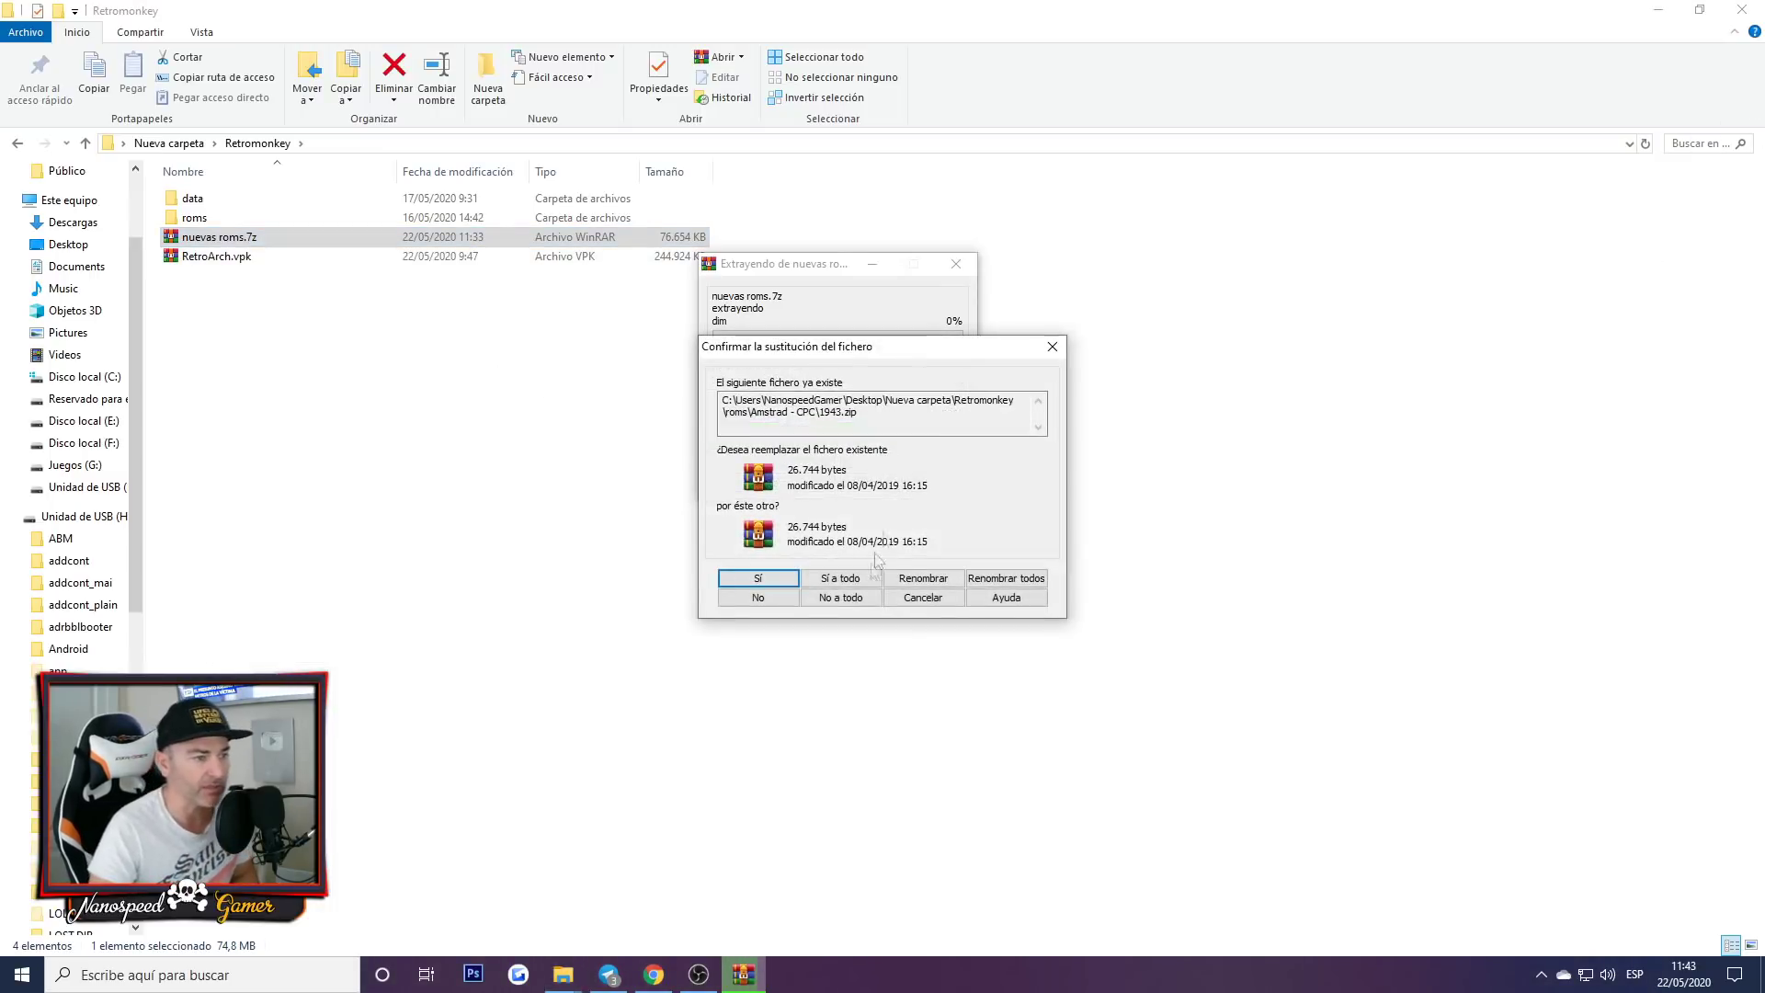
left_click(832, 576)
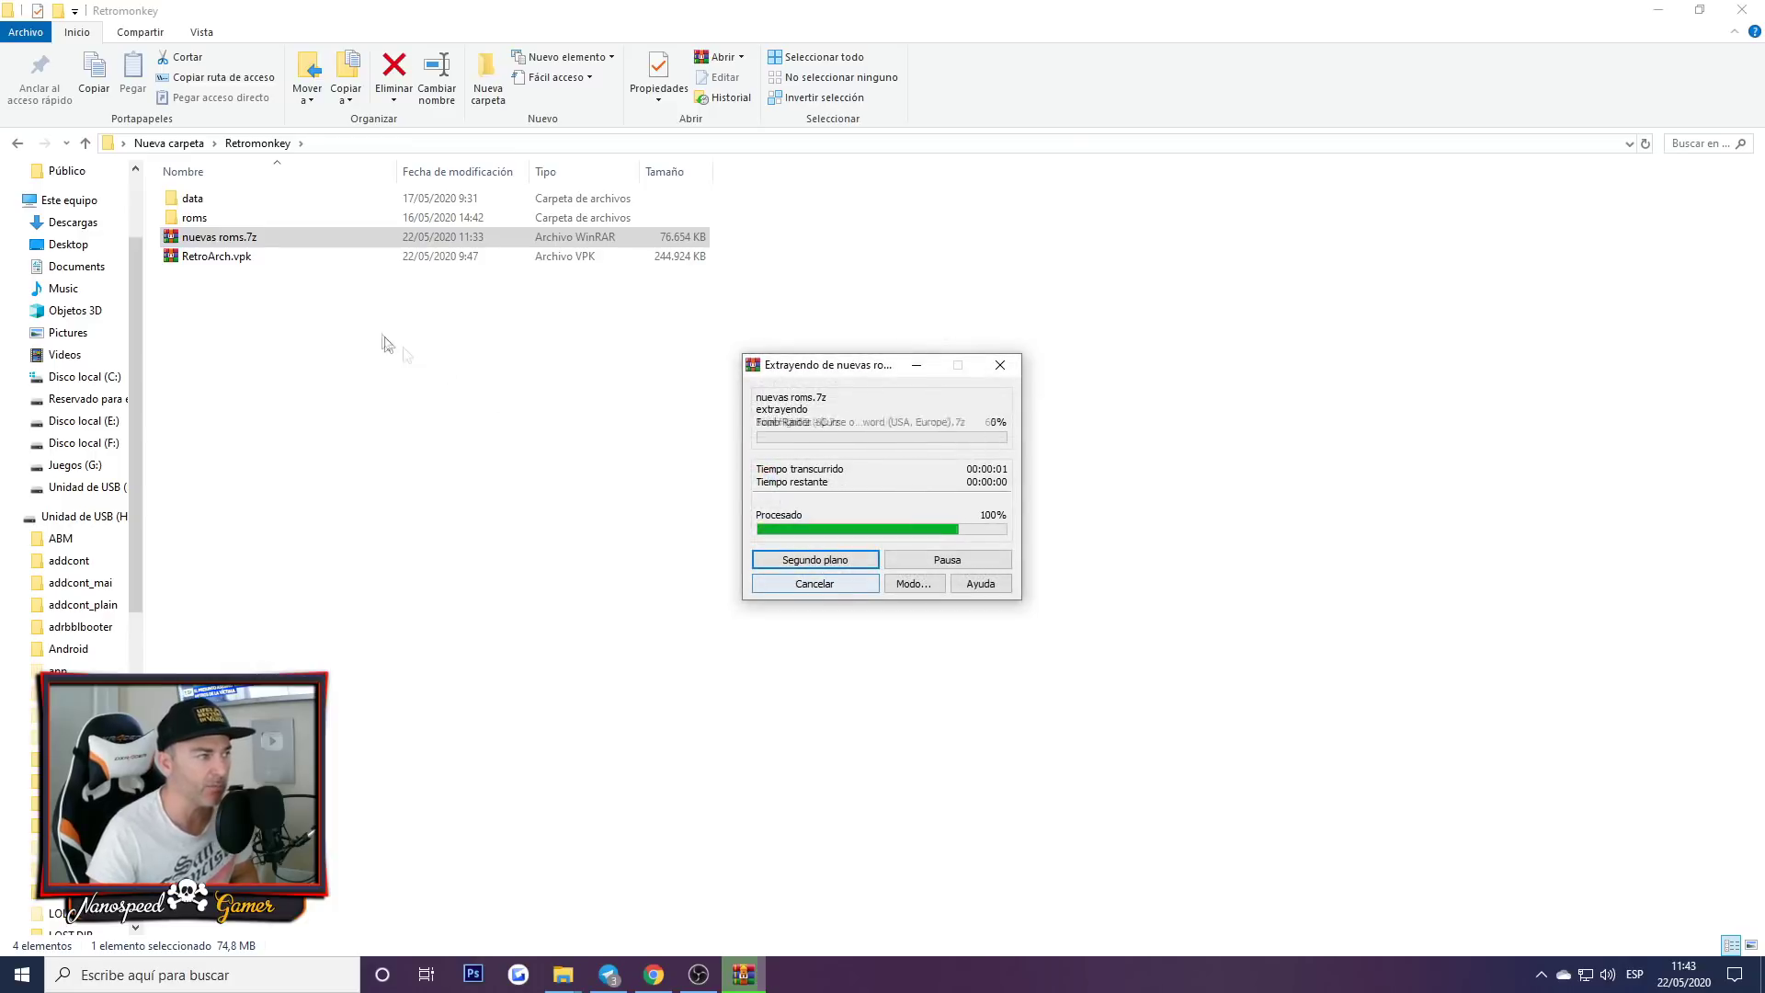
Step: Delete the nuevas roms.7z archive from the Retromonkey folder
left_click(206, 237)
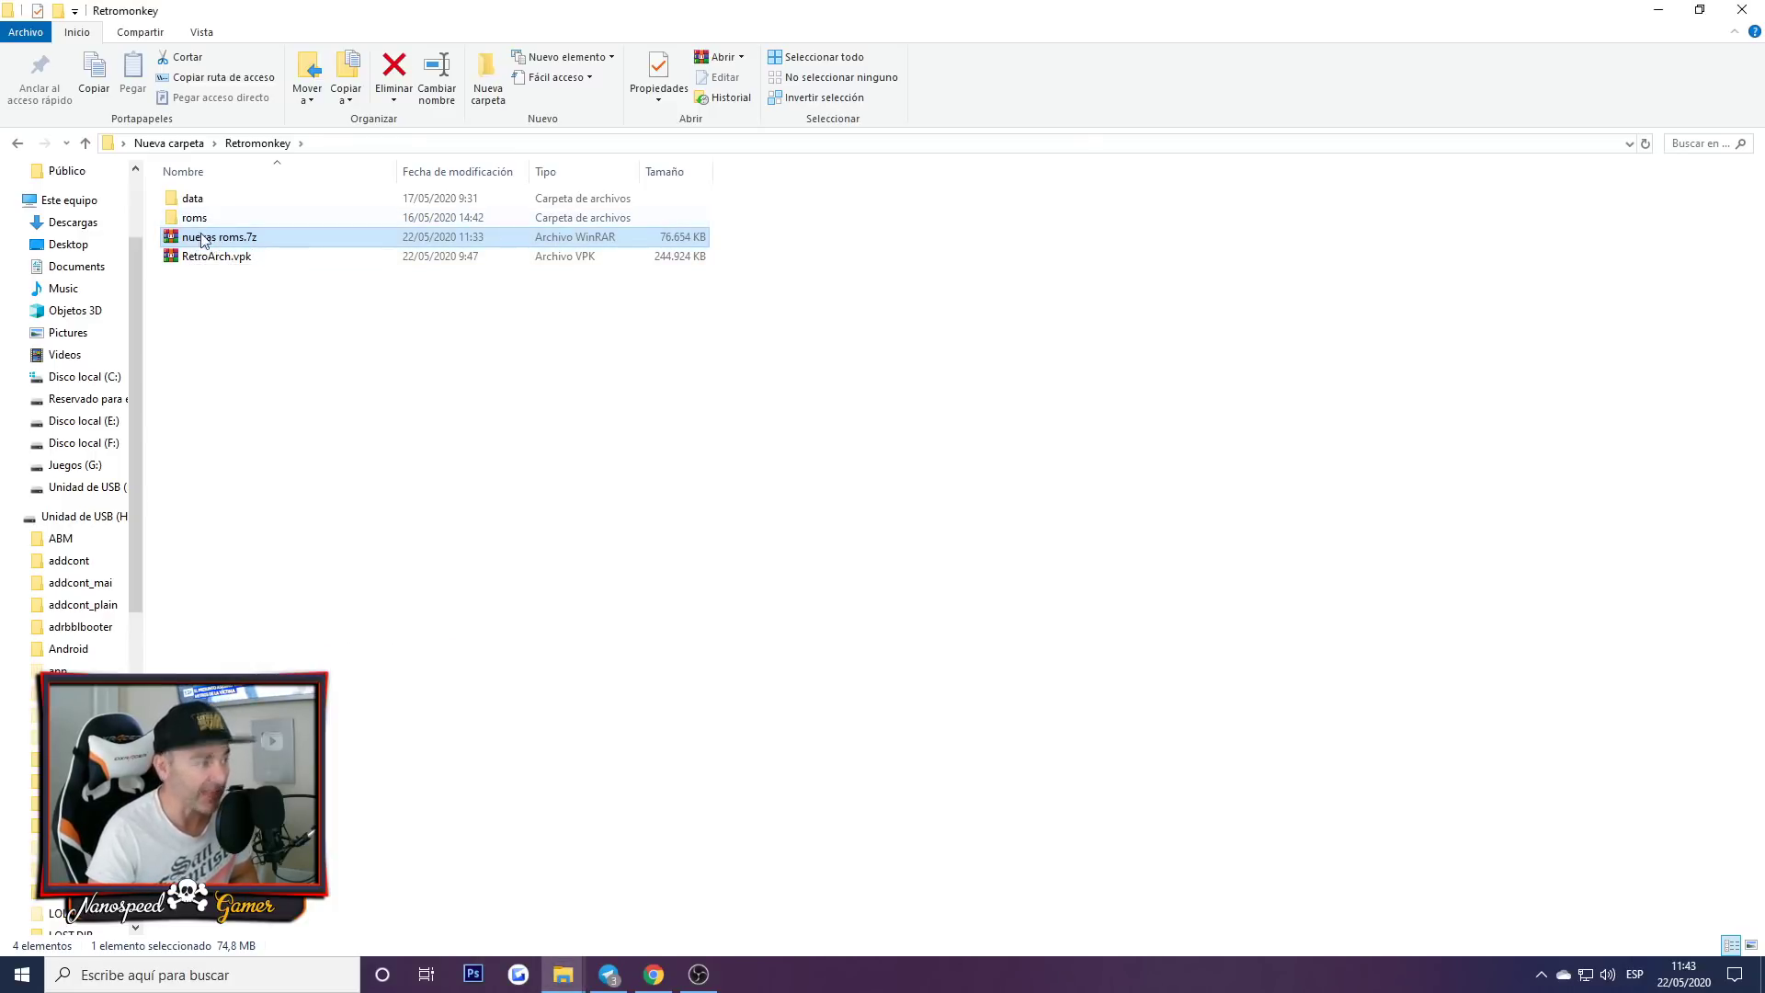
left_click(269, 342)
left_click(177, 239)
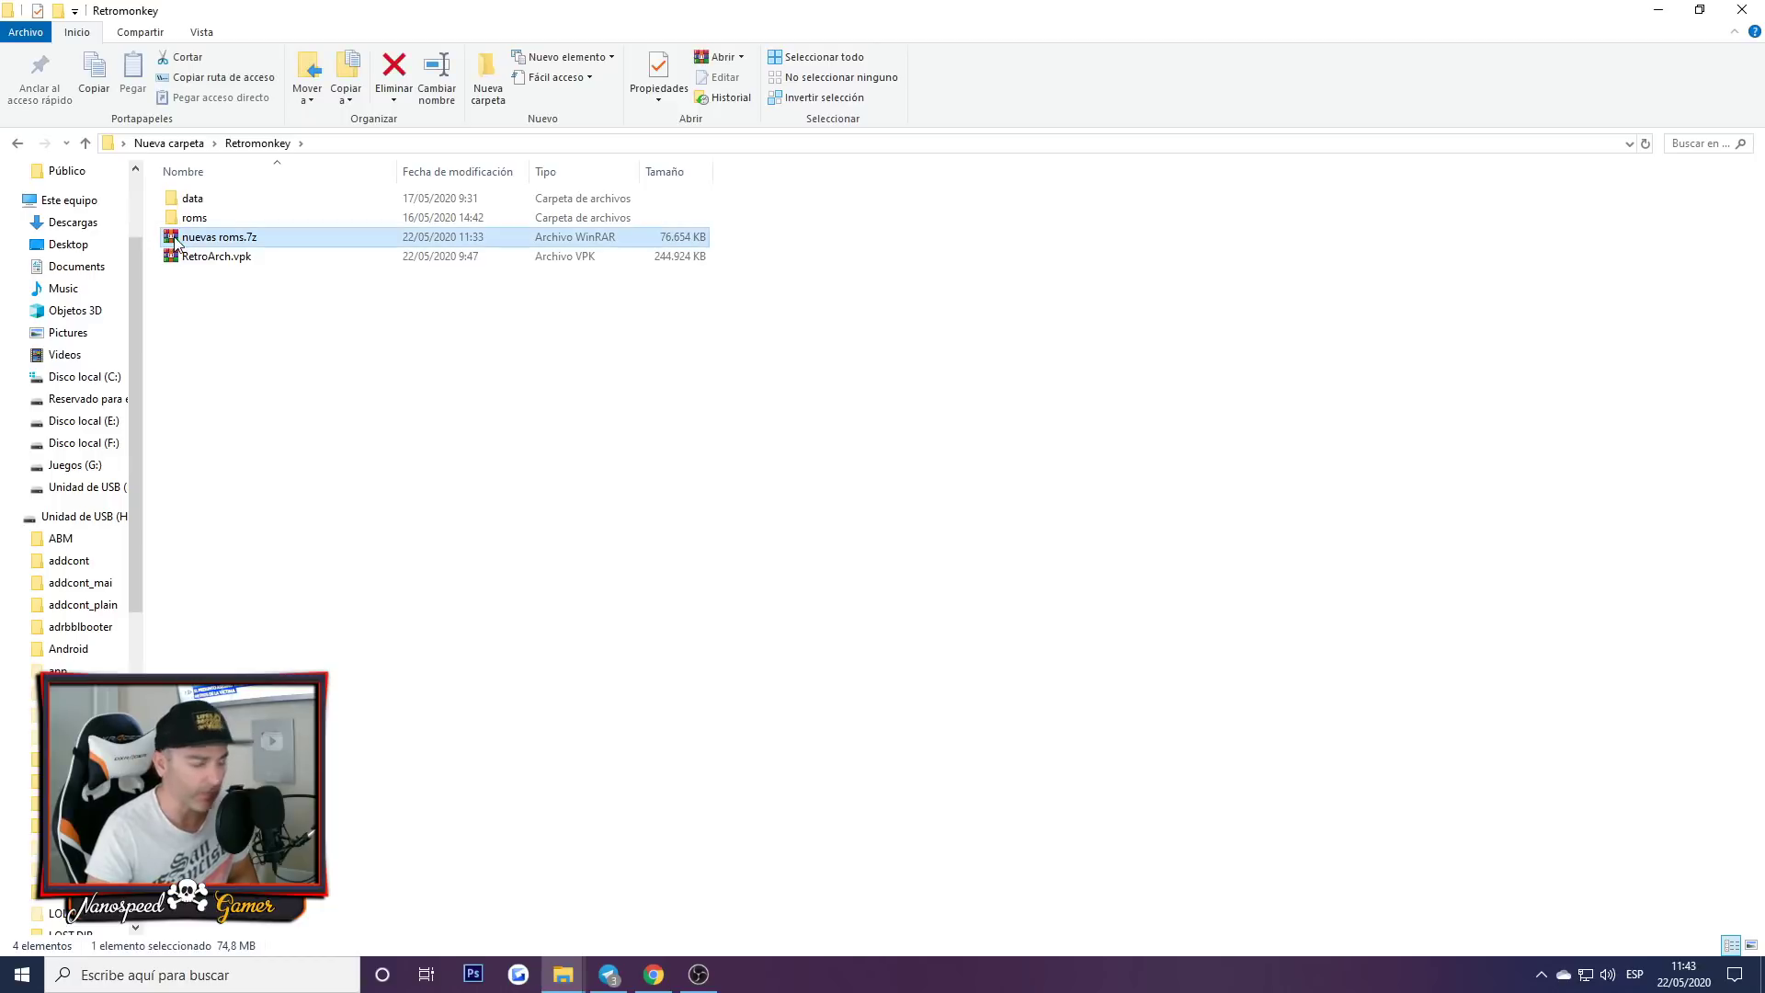
key("Delete")
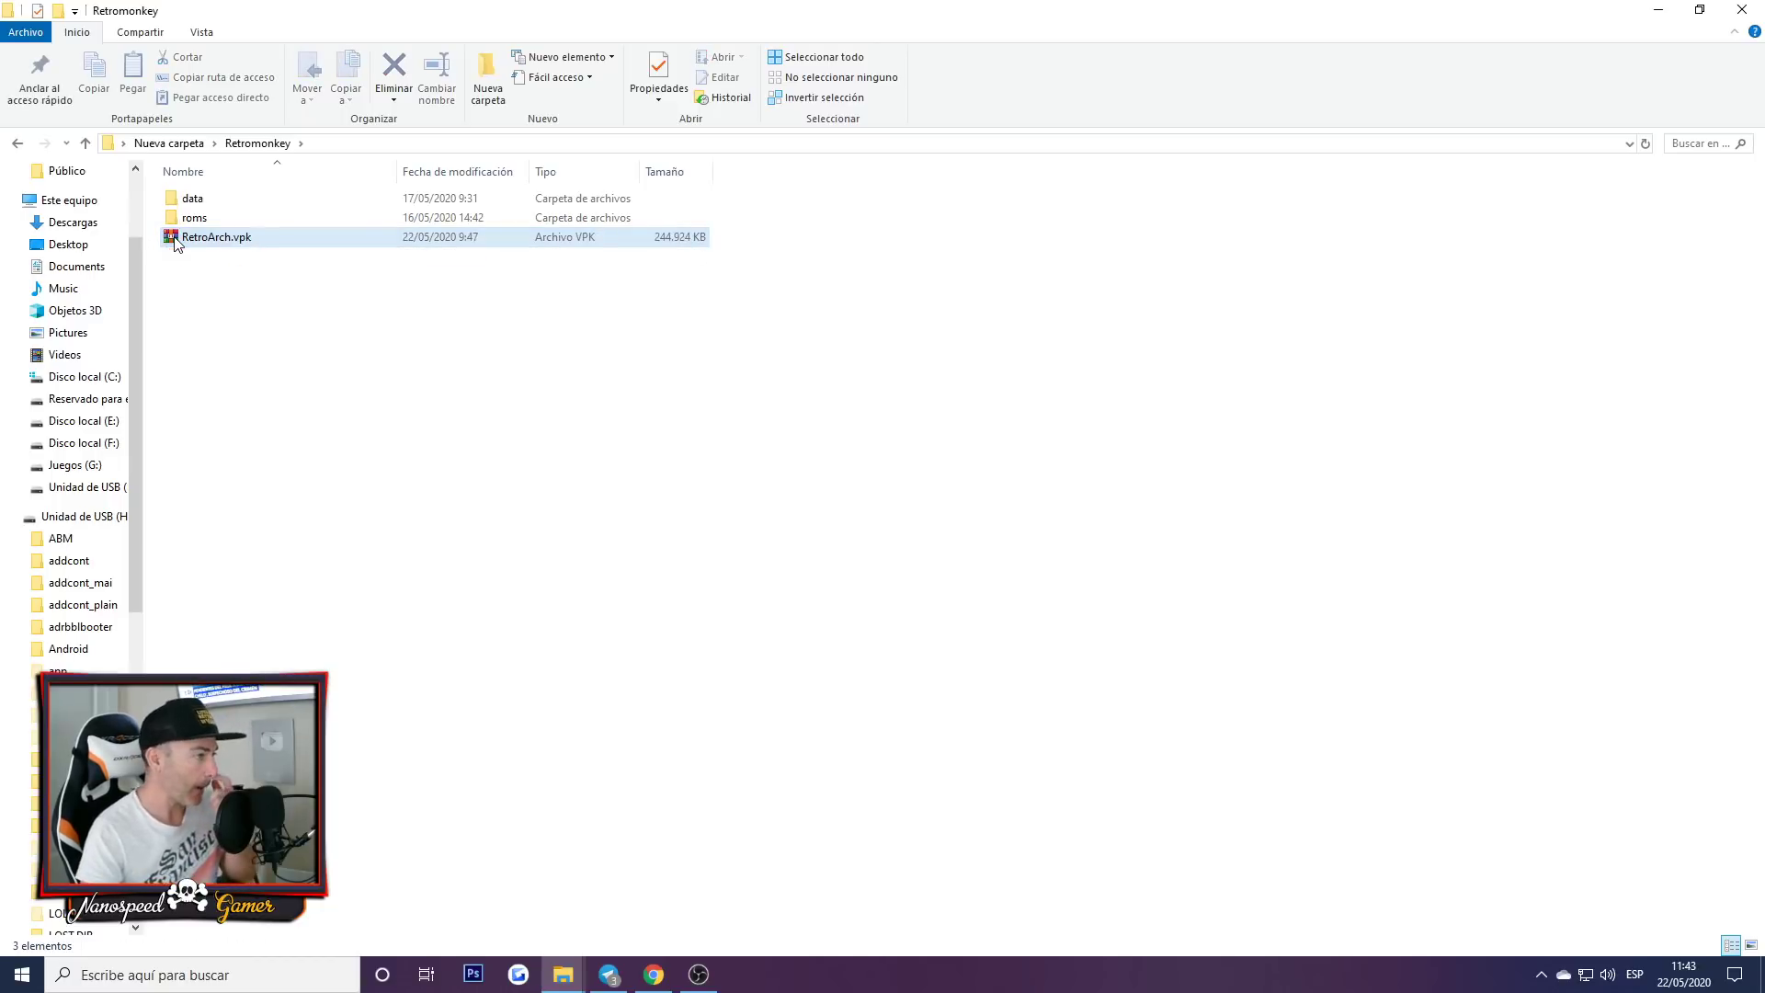
Step: Review the data folder, the roms folder and RetroArch.vpk as the items needed for the installation
left_click(285, 259)
left_click_drag(334, 292, 228, 195)
left_click(288, 339)
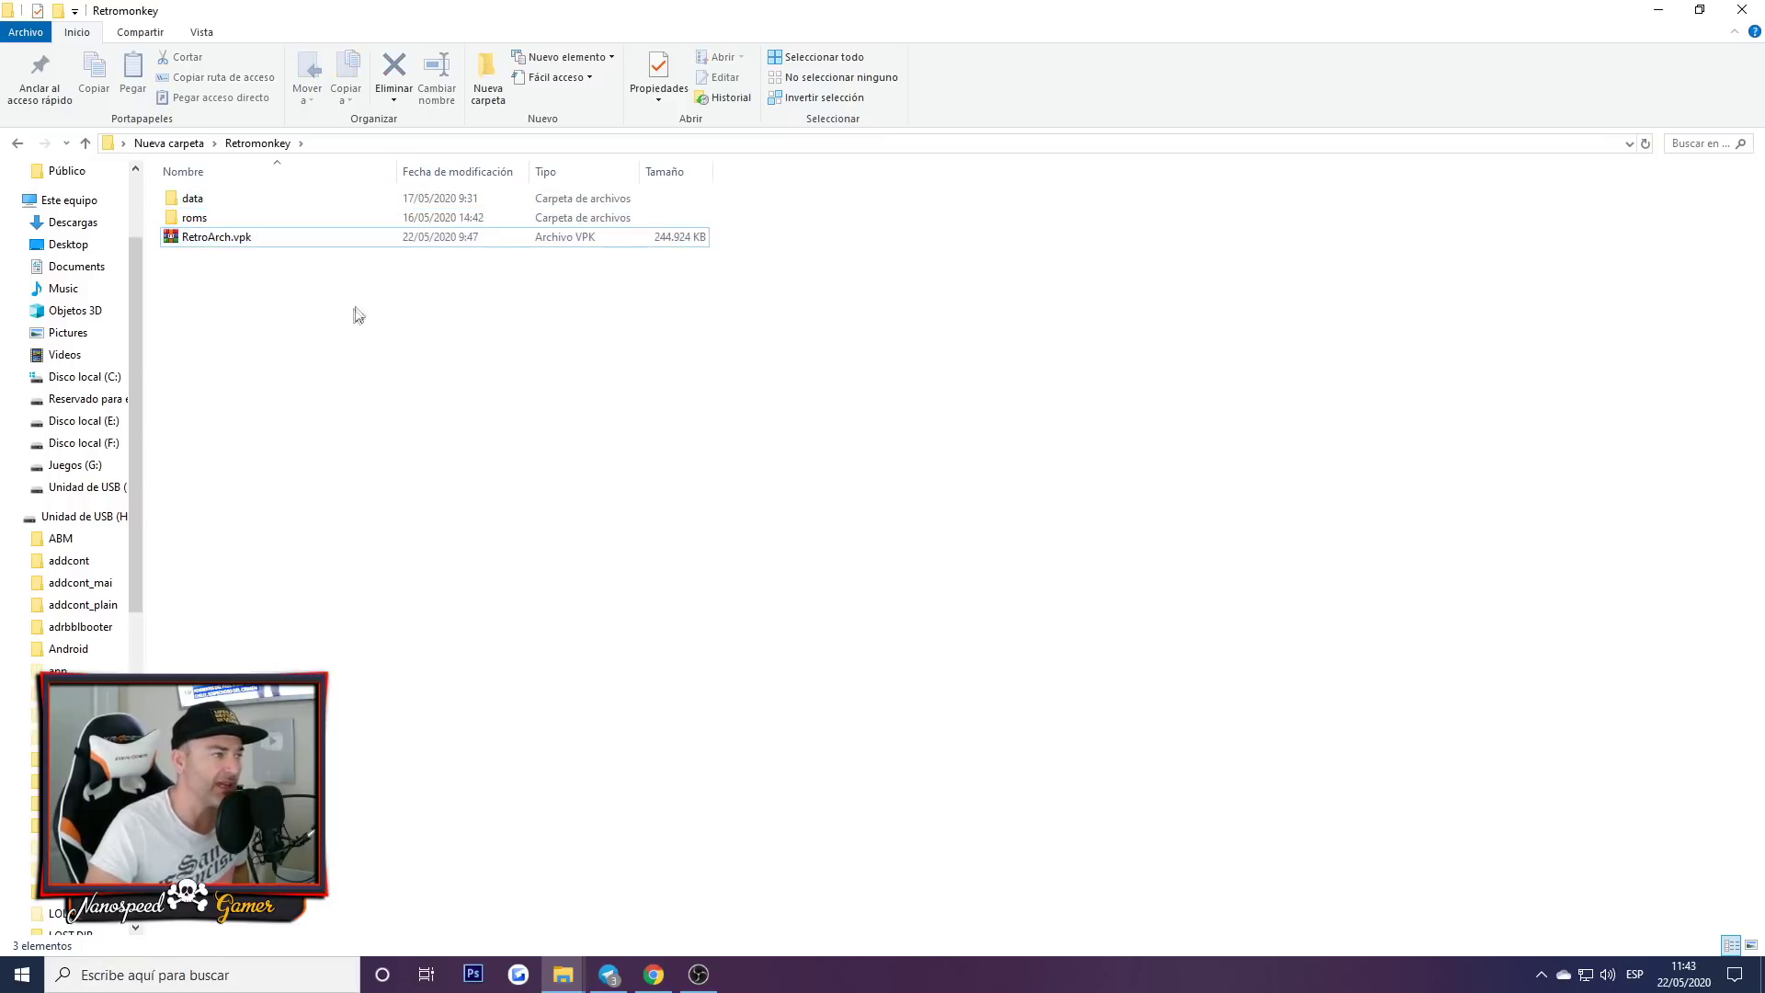
left_click_drag(393, 294, 244, 195)
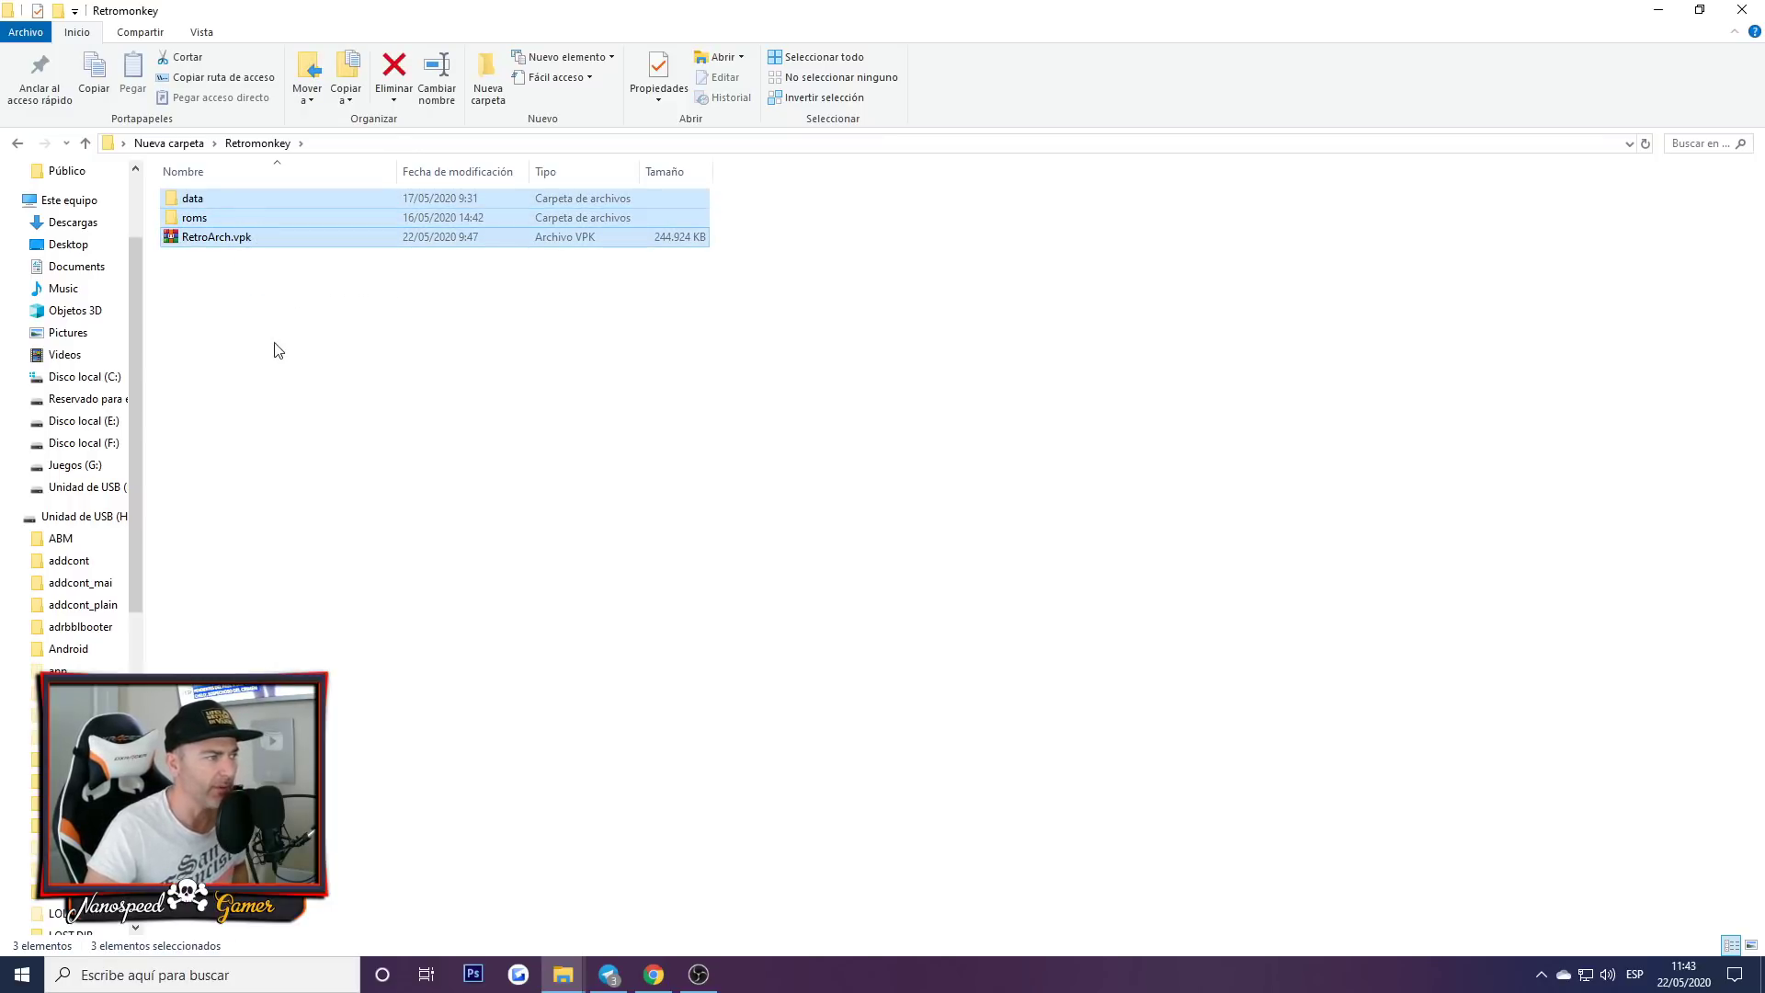
left_click(277, 349)
Step: Respond to the repair notification for the USB drive H: by continuing without scanning
mouse_move(691, 970)
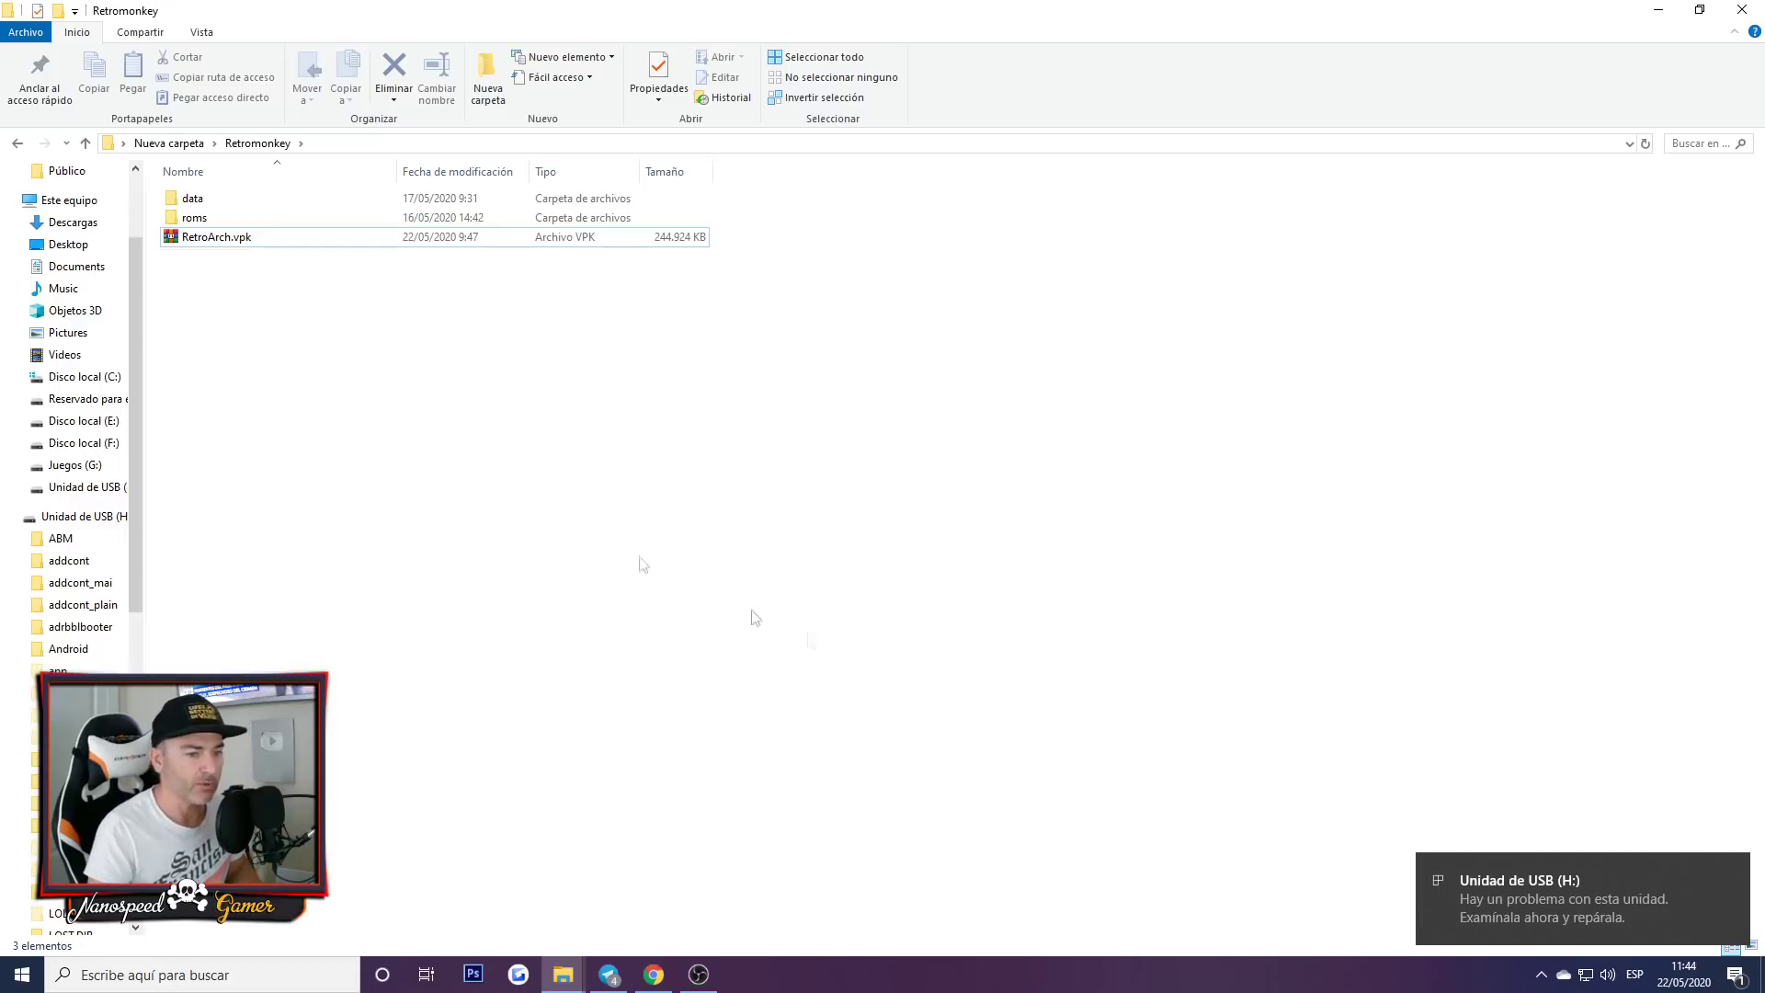
left_click(1554, 930)
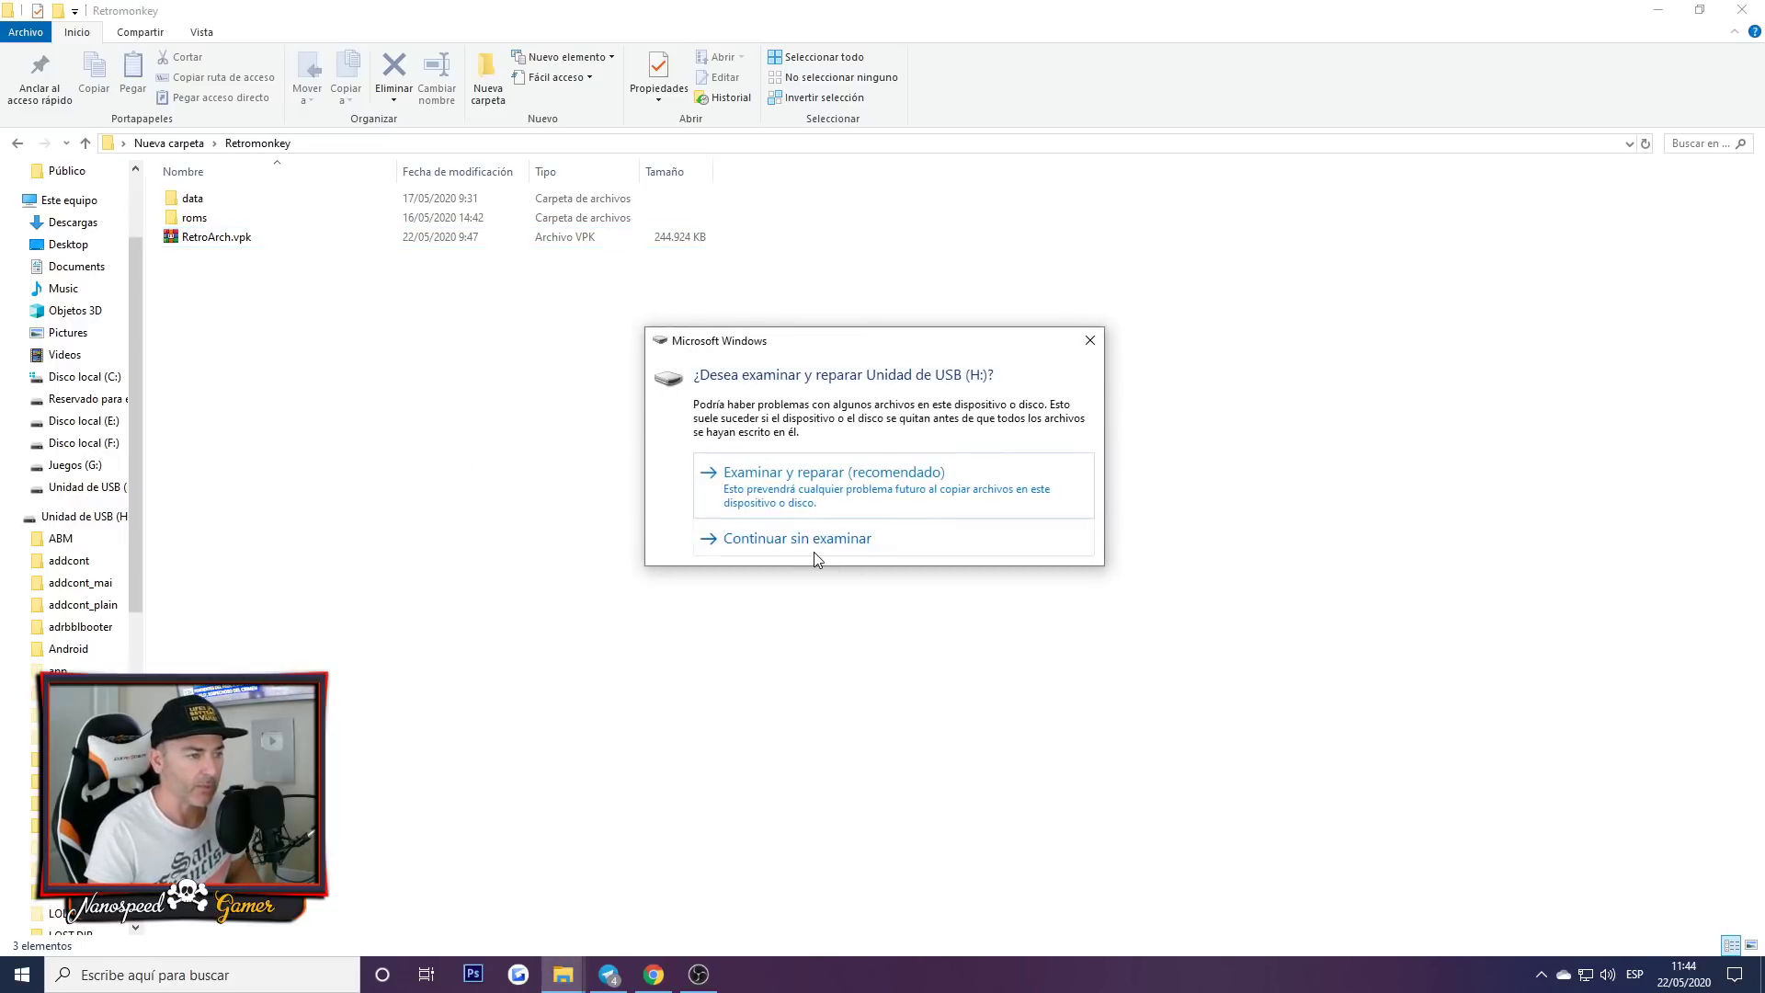
left_click(813, 551)
Step: Copy RetroArch.vpk from the Retromonkey folder to the root of the USB drive H:
left_click_drag(1078, 190, 1256, 170)
scroll(1462, 418, "down", 10)
scroll(1445, 430, "up", 10)
scroll(1445, 430, "down", 10)
scroll(772, 413, "down", 1)
left_click(208, 238)
left_click_drag(208, 247, 993, 654)
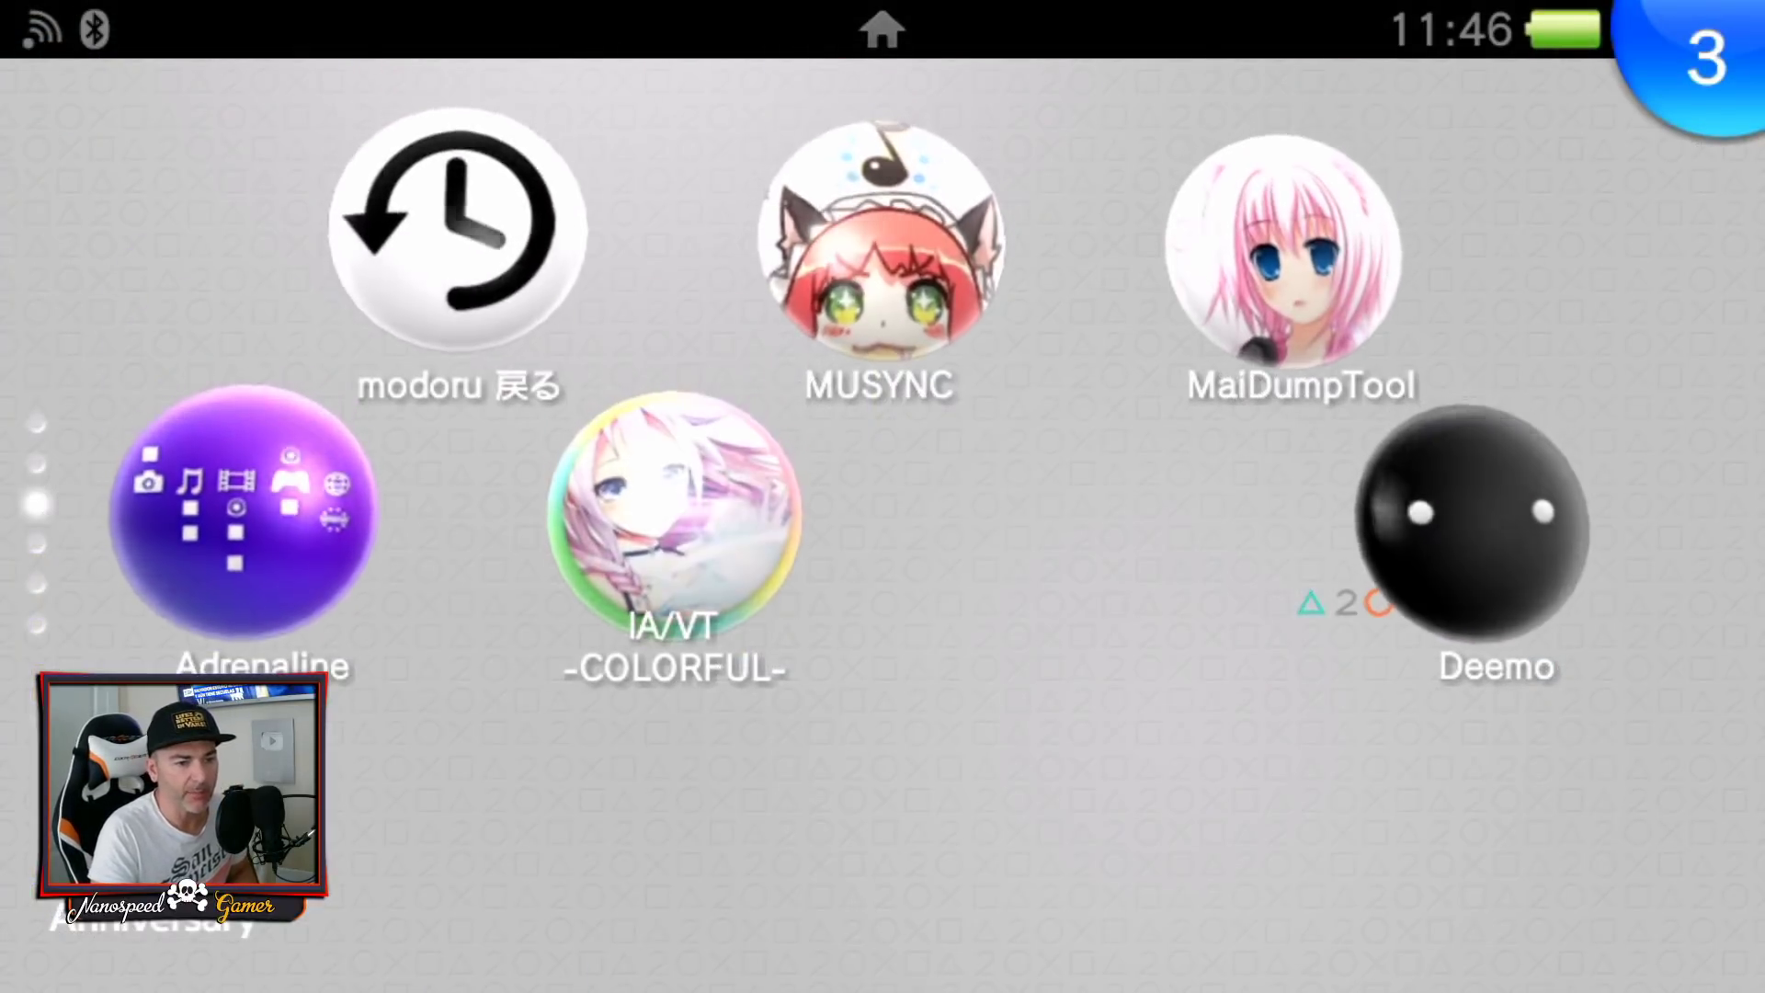
Step: Switch to the PS Vita home screen and launch VitaShell
scroll(883, 497, "down", 3)
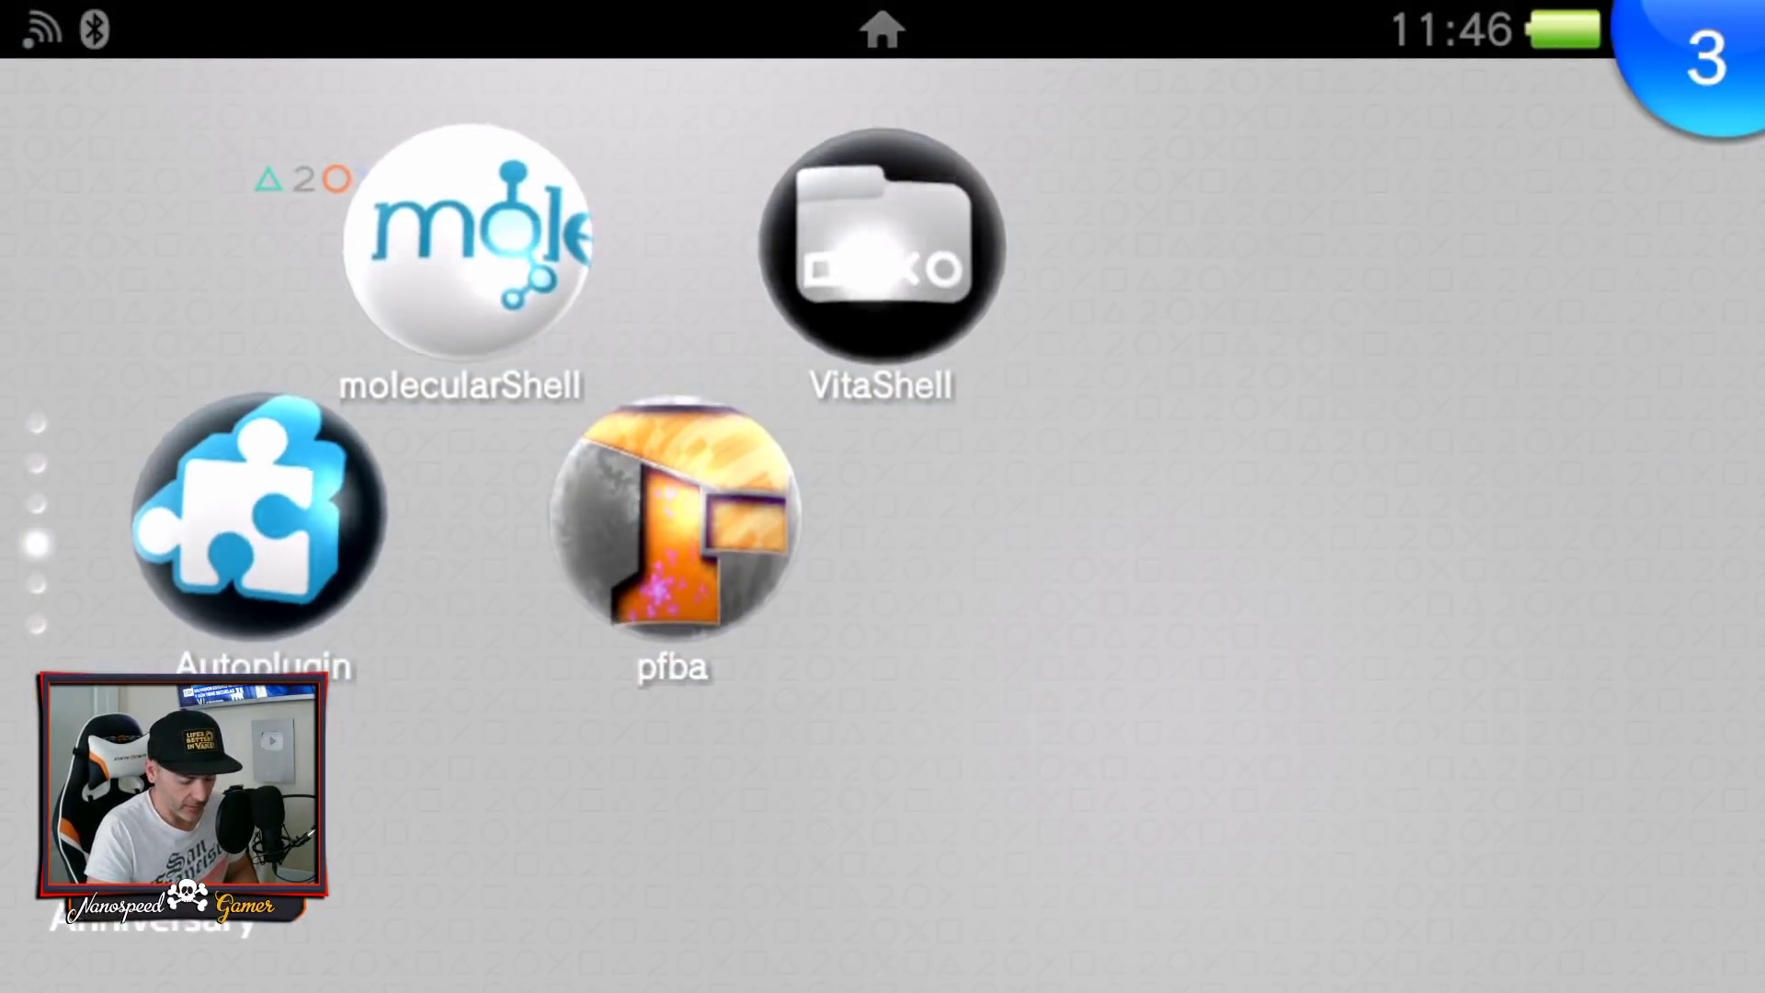
left_click(874, 237)
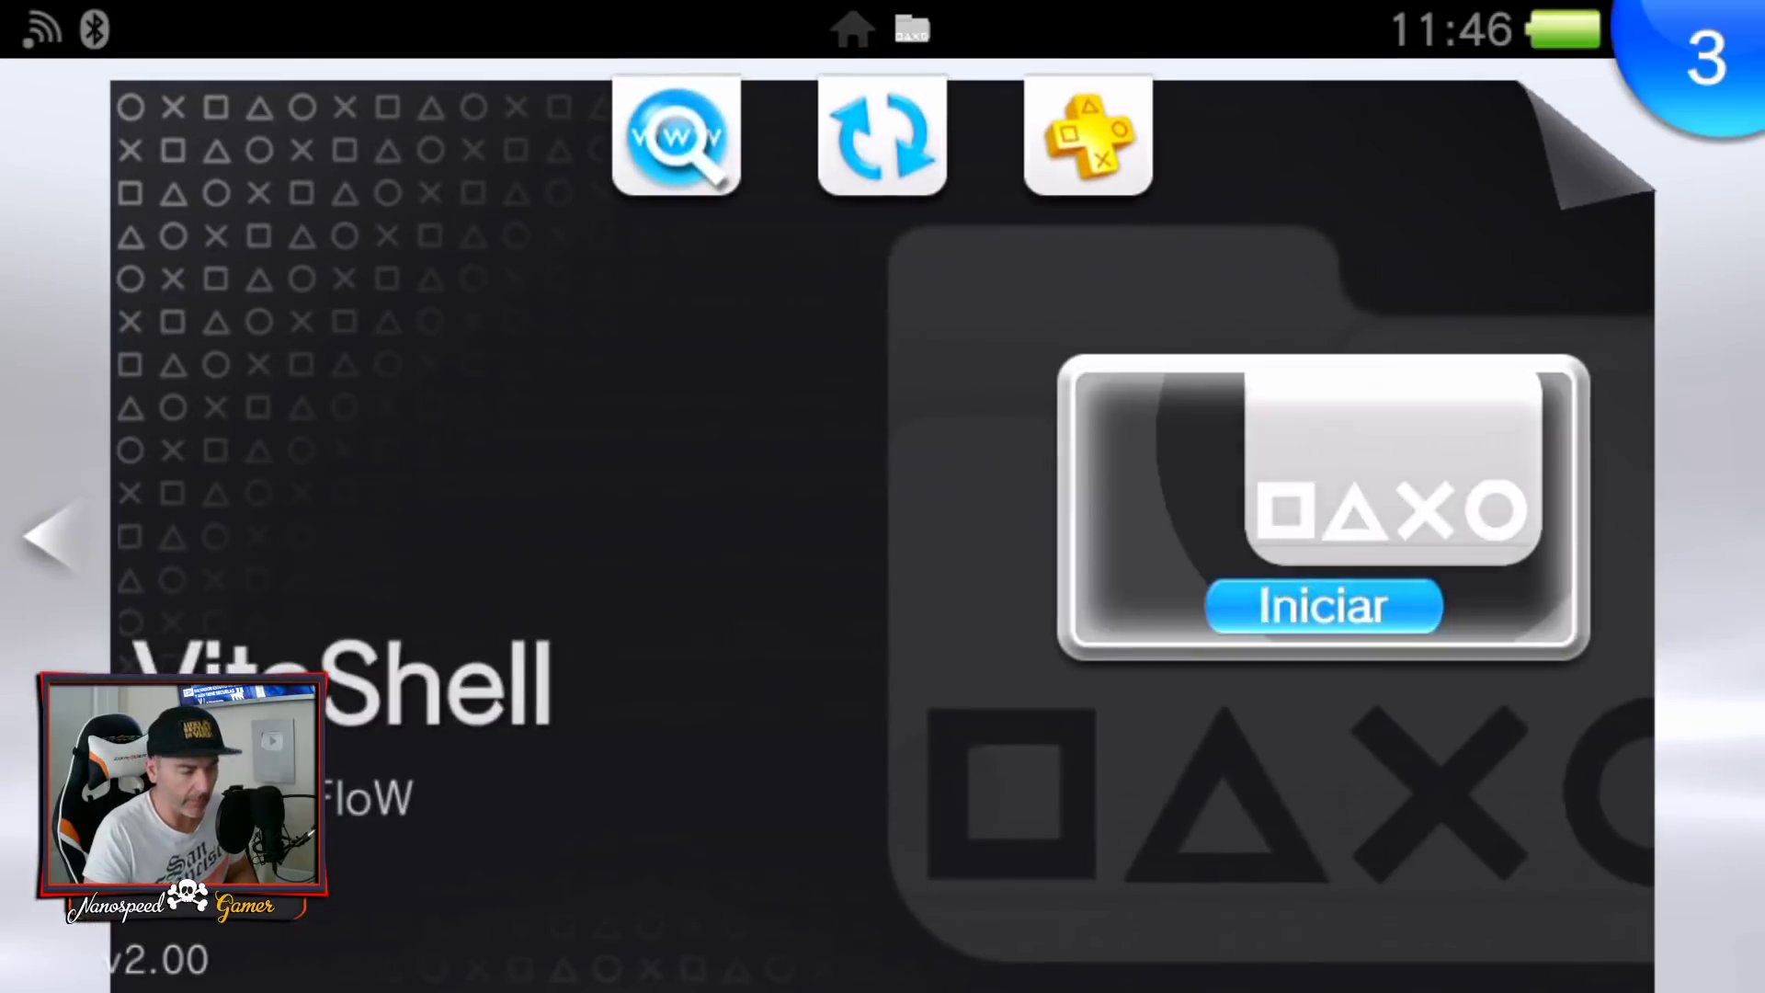
left_click(1360, 611)
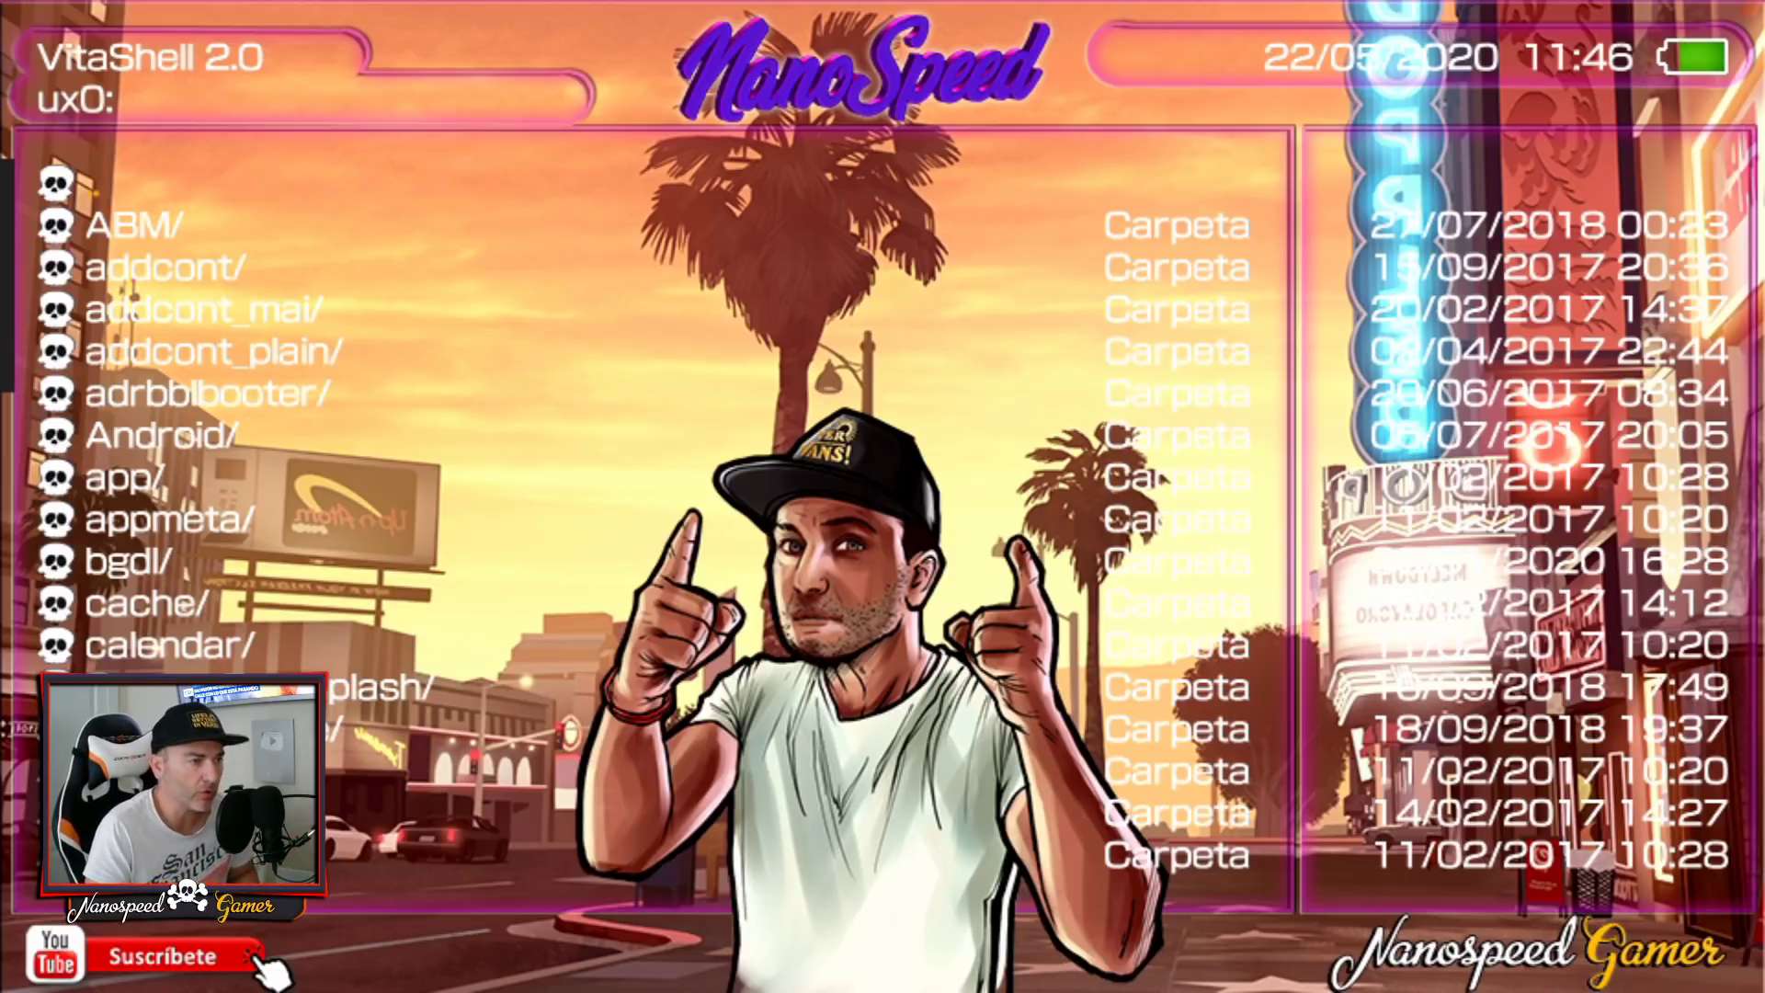
Step: Find RetroArch.vpk at the end of the ux0: file list and install it
key("Down")
key("Down")
key("Down")
key("Down")
key("Down")
key("Down")
key("Down")
key("Down")
key("Down")
key("Down")
key("Down")
key("Down")
key("Down")
key("Down")
key("Down")
key("Down")
key("Down")
key("Down")
key("Down")
key("Down")
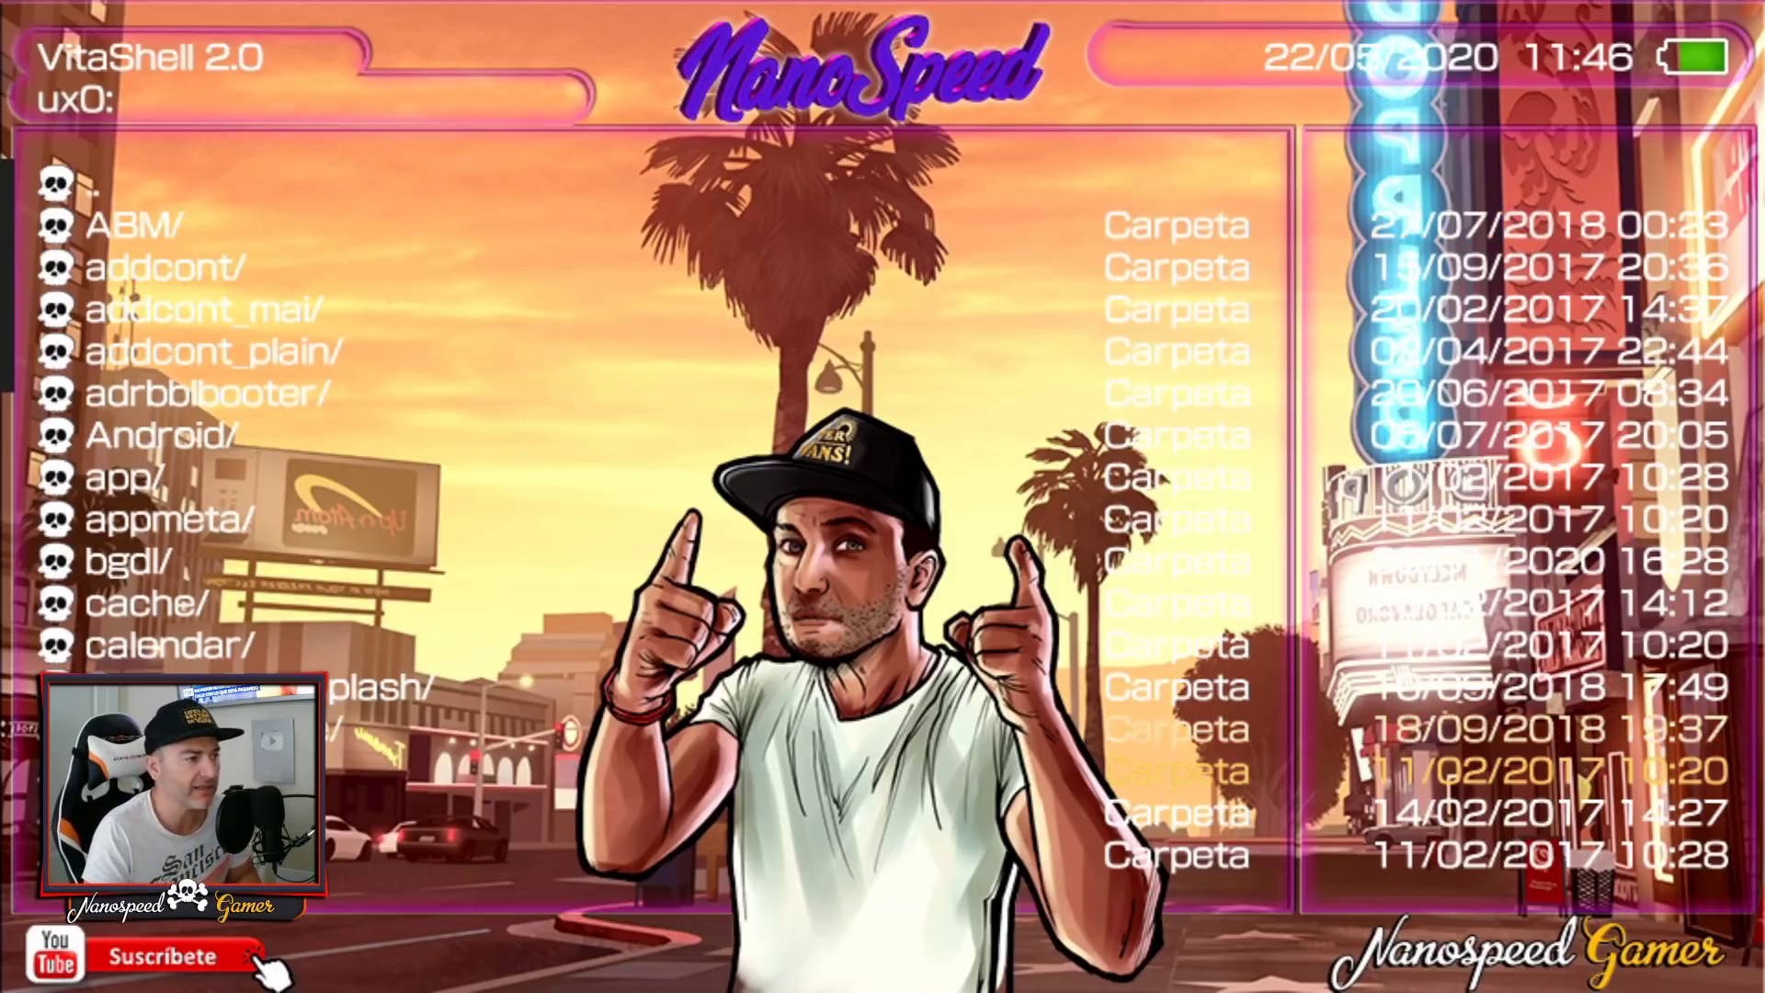
key("Down")
key("Down")
key("Down")
key("Down")
key("Down")
key("Down")
key("Down")
key("Down")
key("Down")
key("Down")
key("Down")
key("Down")
key("Down")
key("Down")
key("Down")
key("Down")
key("Down")
key("Down")
key("Down")
key("Down")
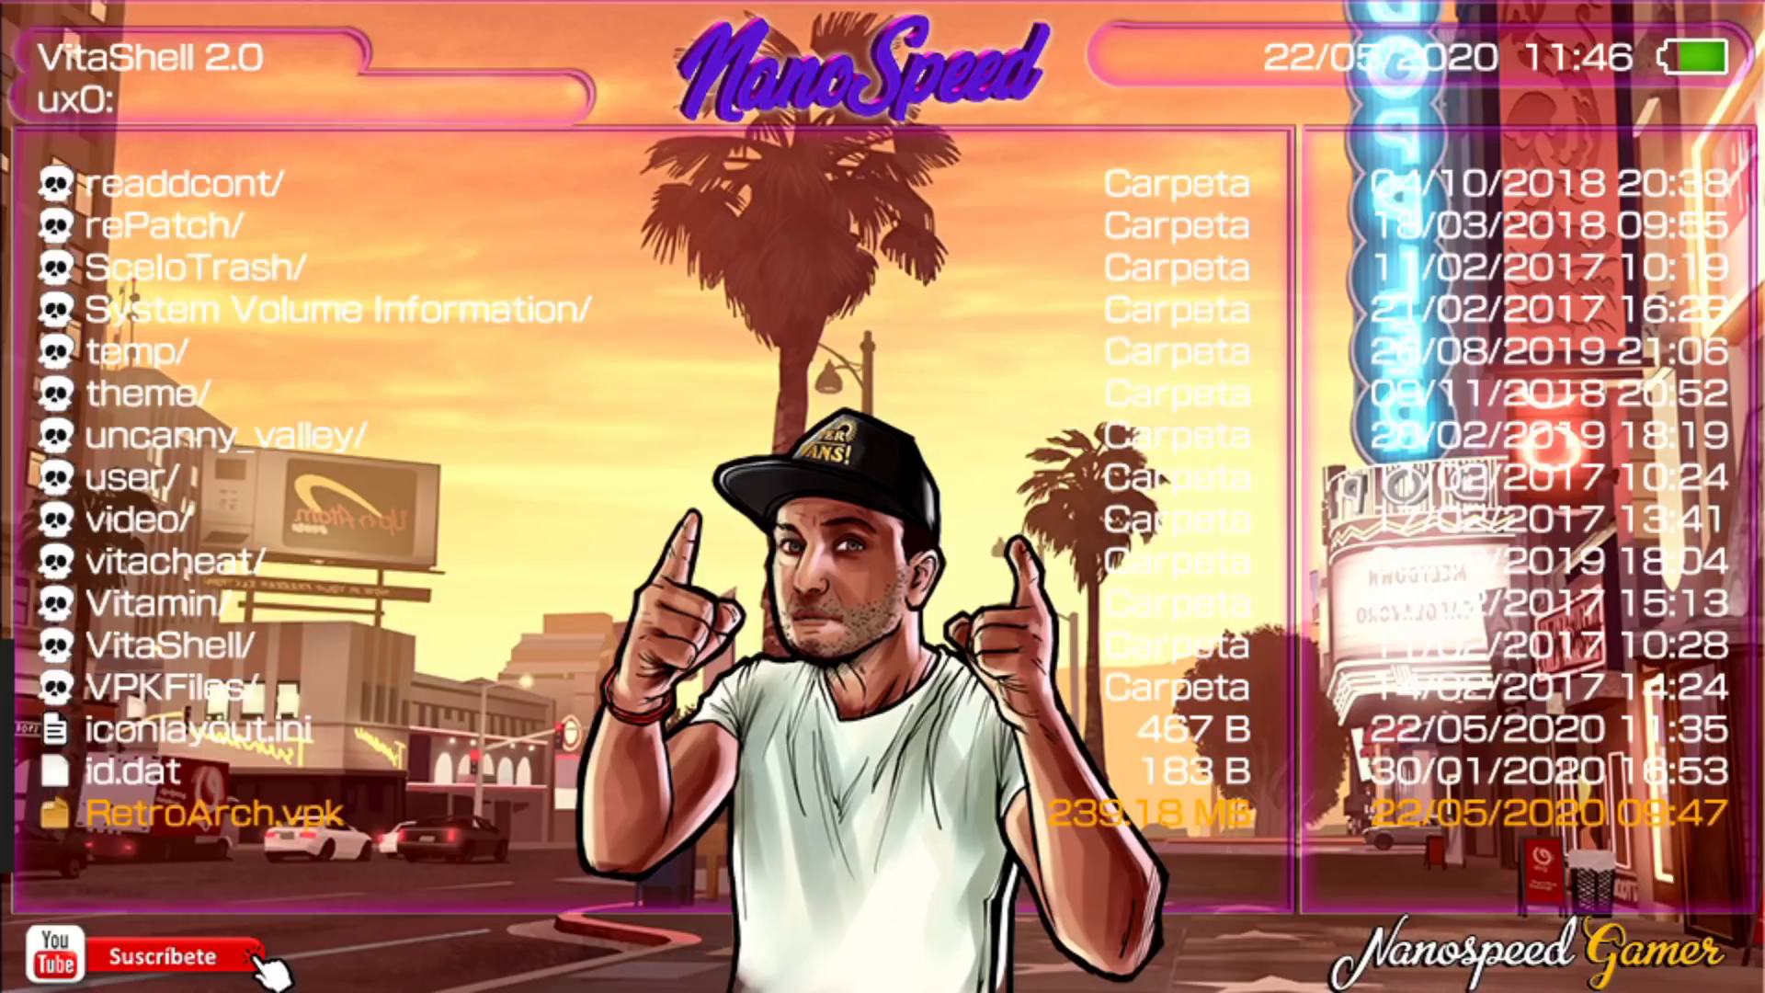
key("Up")
key("Down")
key("Return")
key("Return")
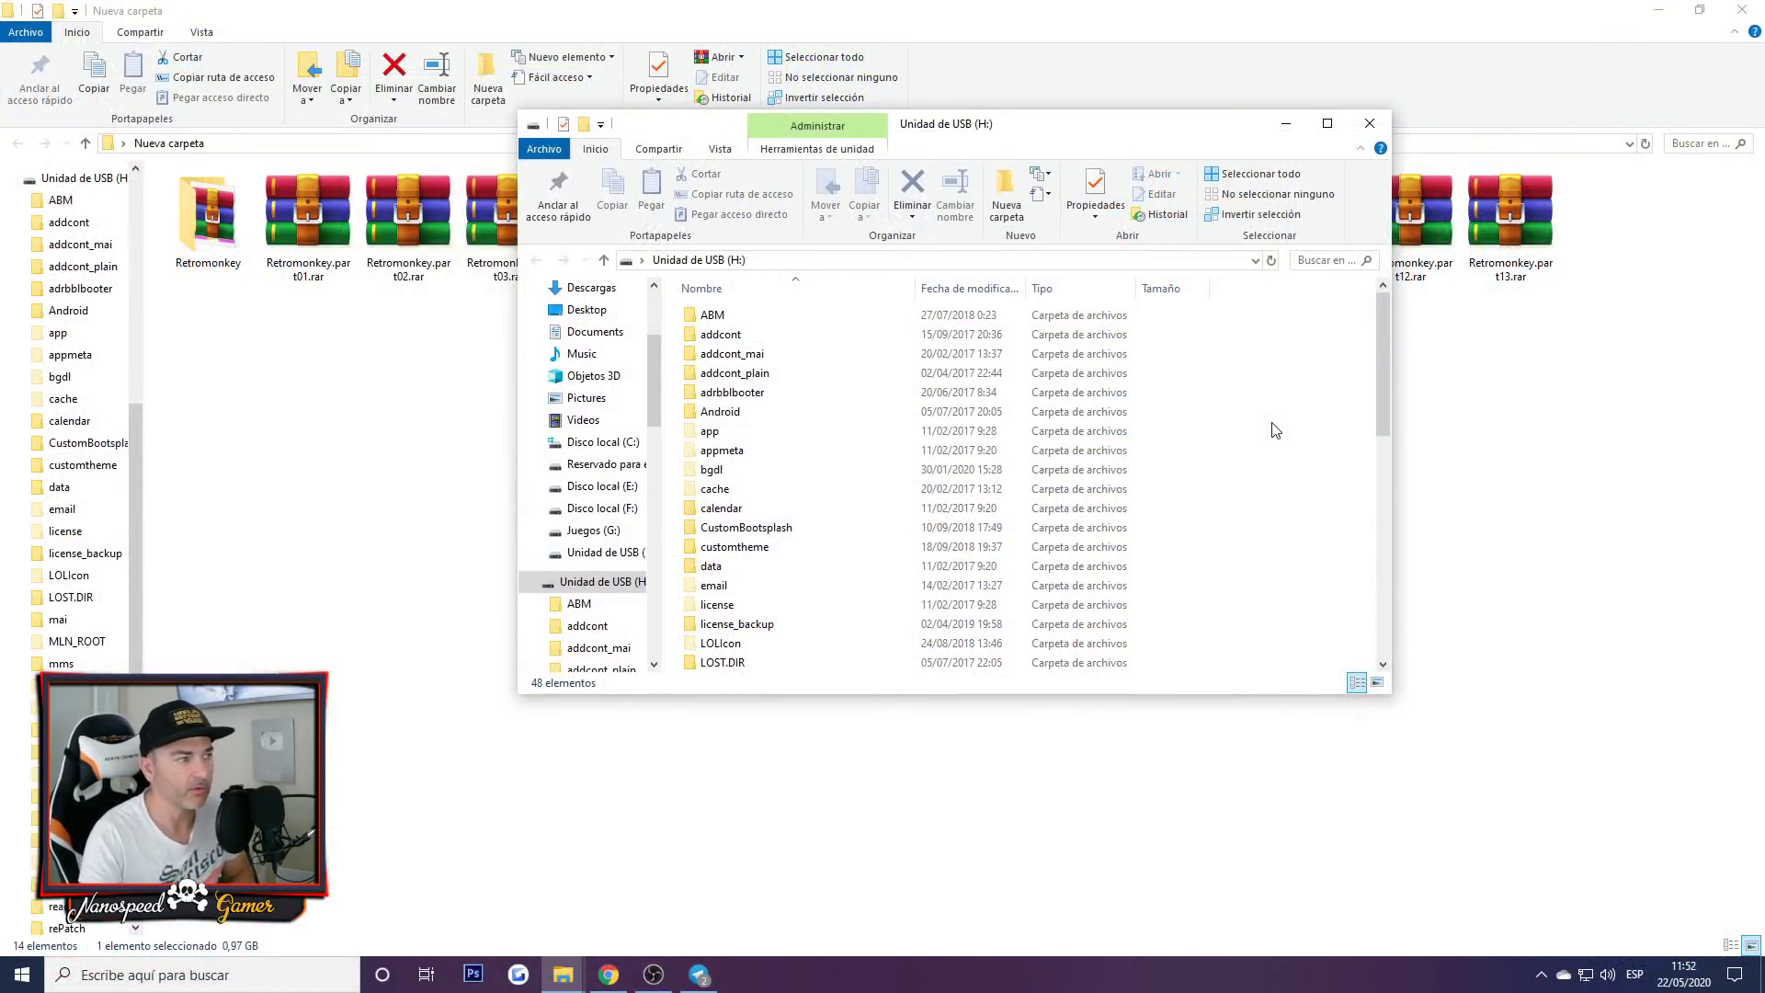
Step: Back in the computer's file explorer, delete RetroArch.vpk from the root of the USB drive H:
scroll(898, 457, "down", 10)
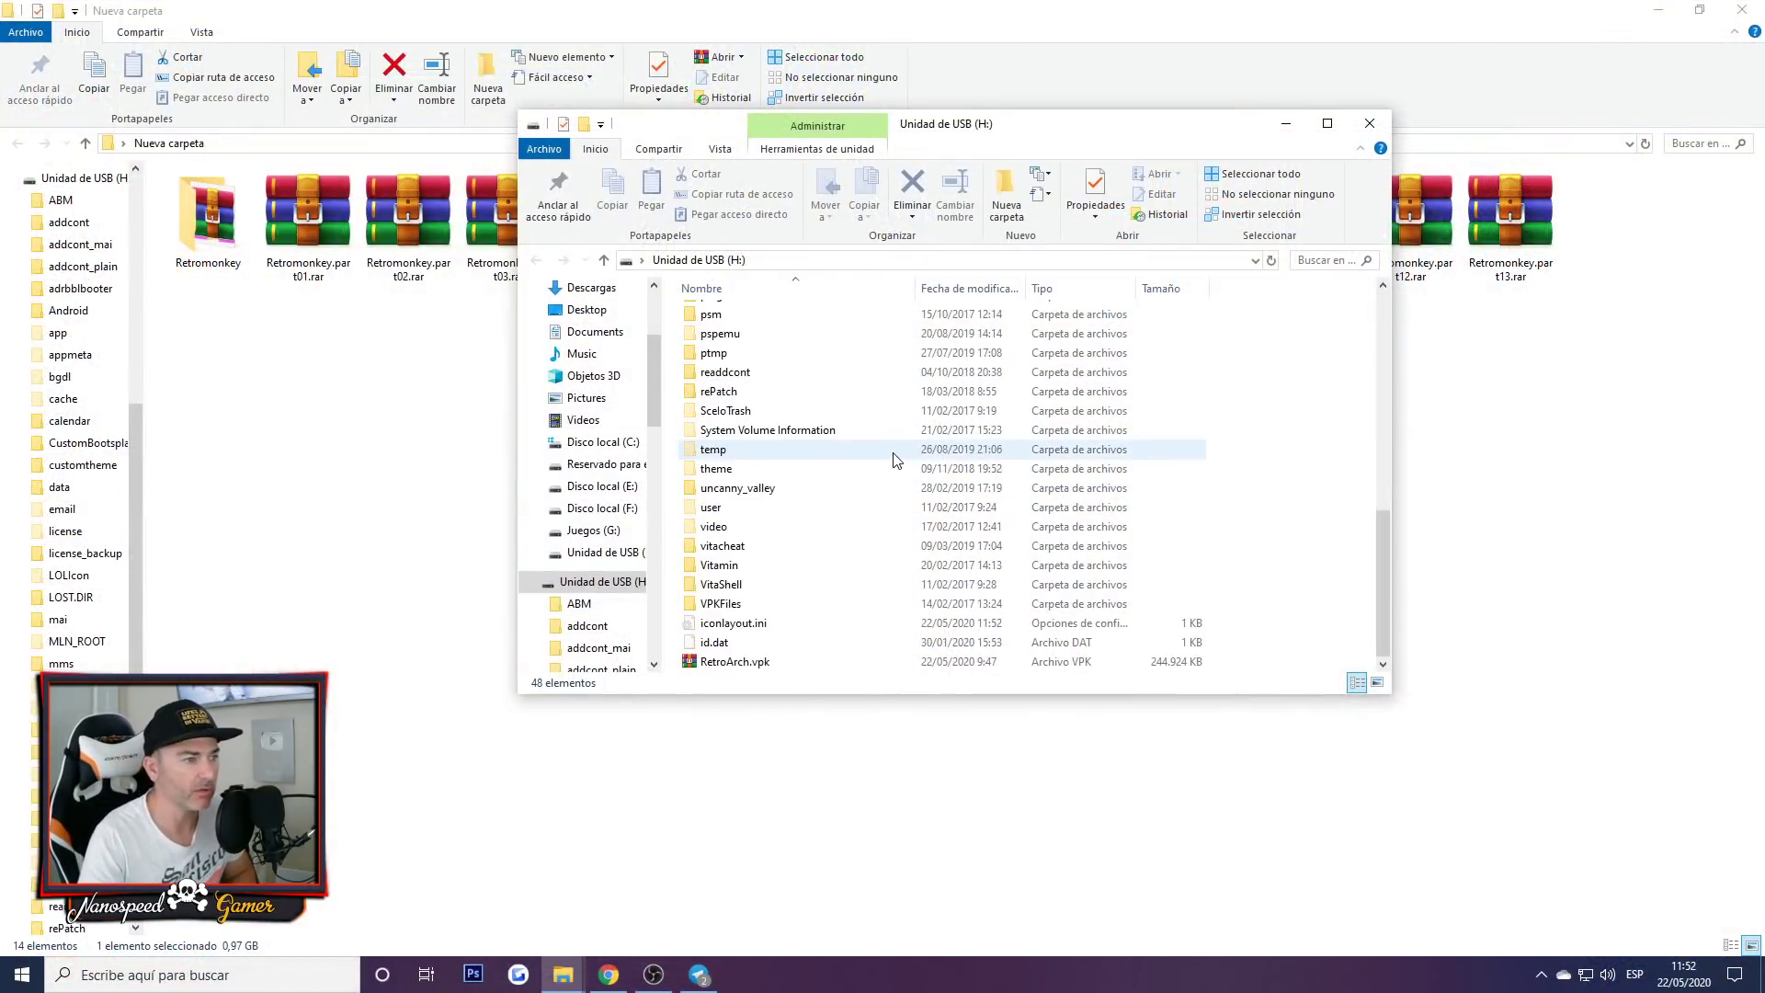
left_click(765, 670)
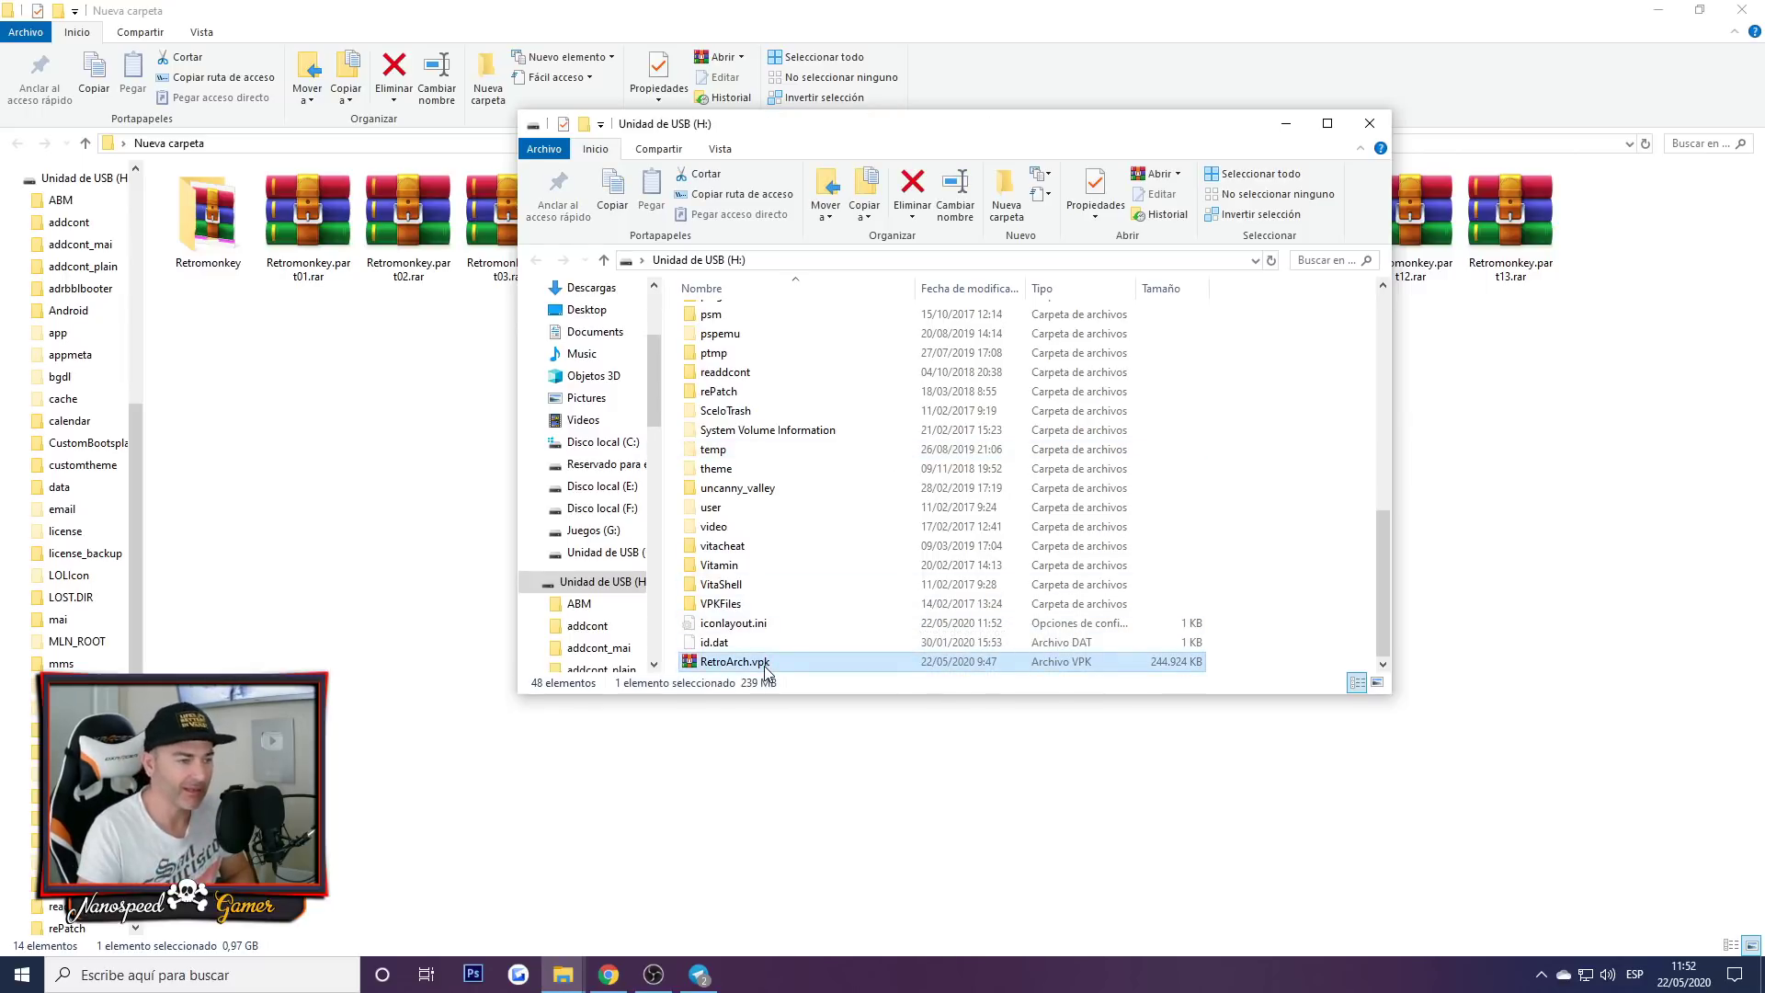
key("Delete")
key("Escape")
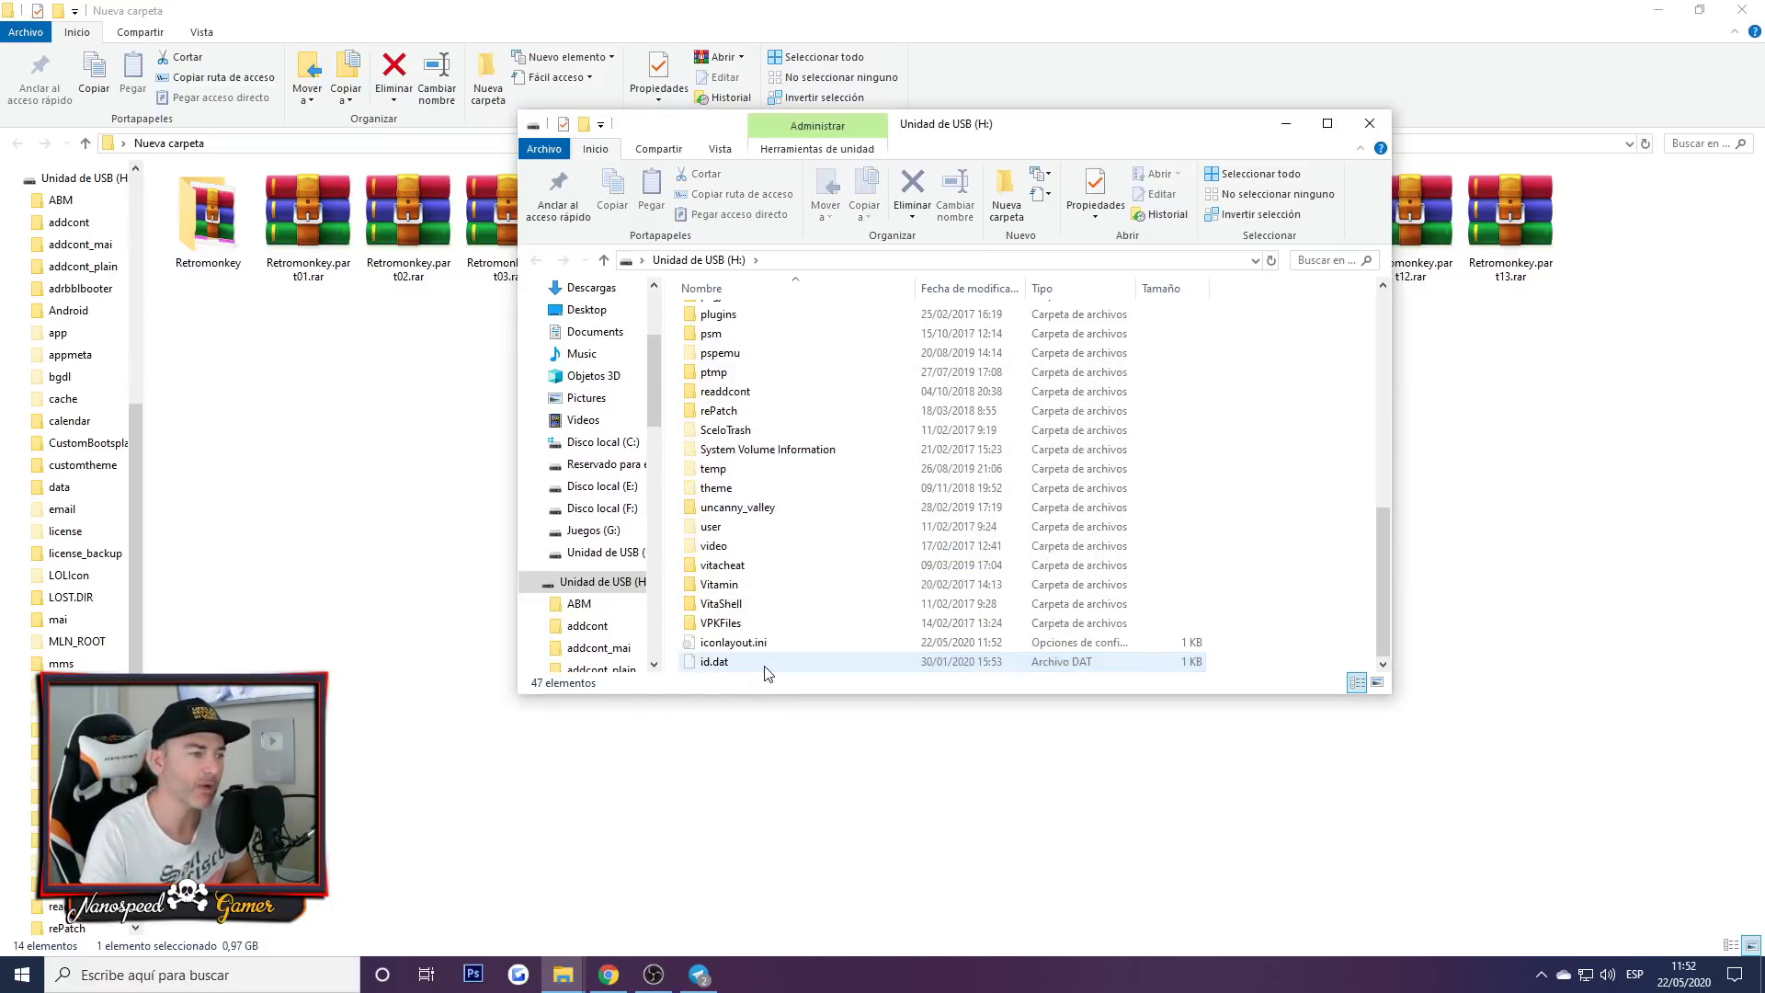
scroll(896, 510, "up", 6)
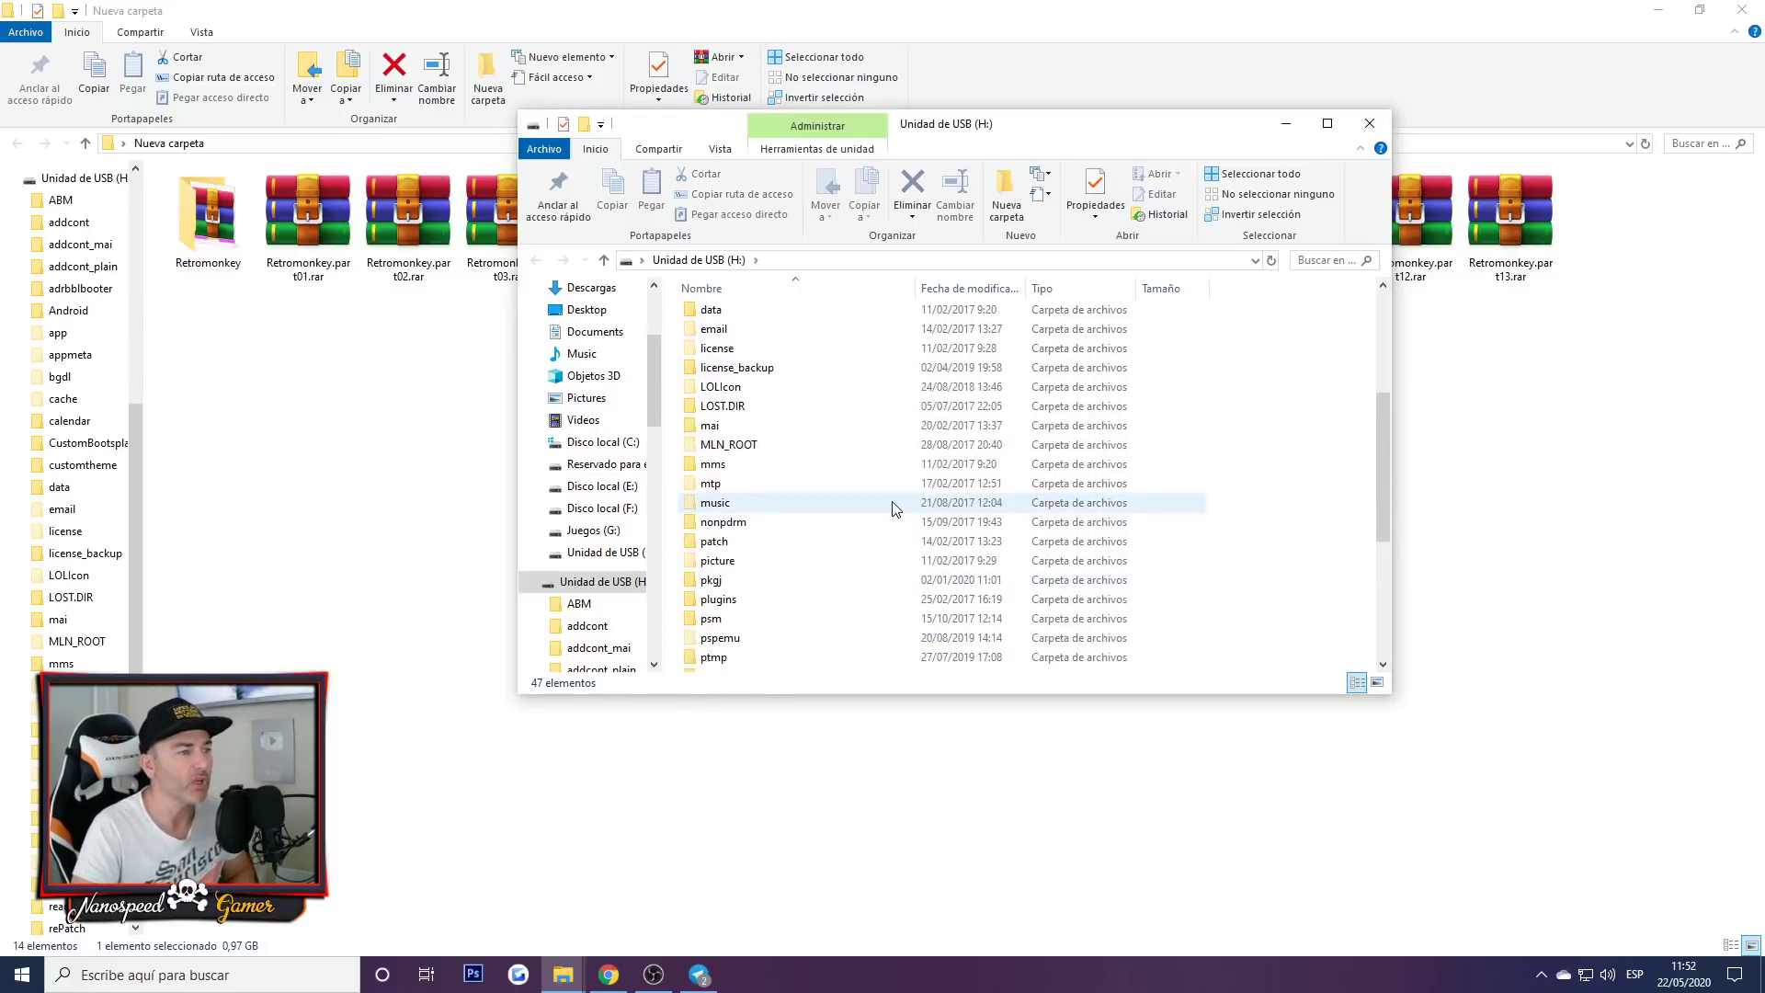
Step: Open the Retromonkey folder and, in the separate USB drive H: window, open the data folder
double_click(208, 216)
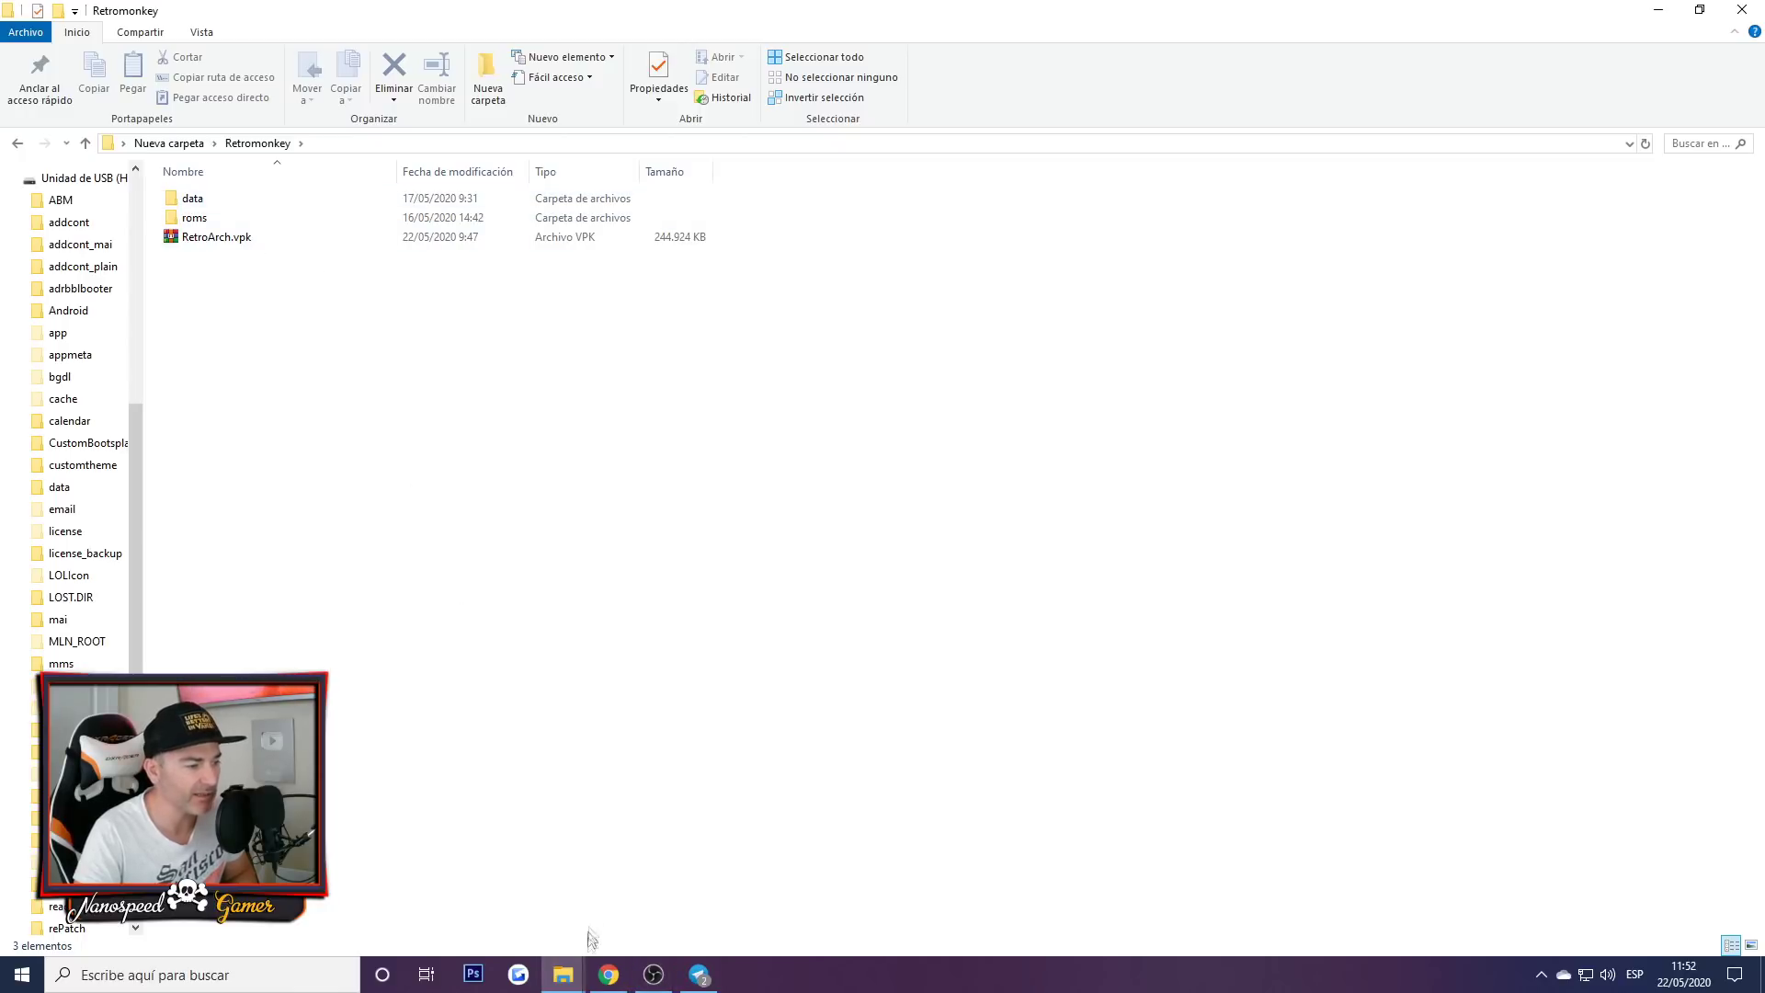
mouse_move(562, 973)
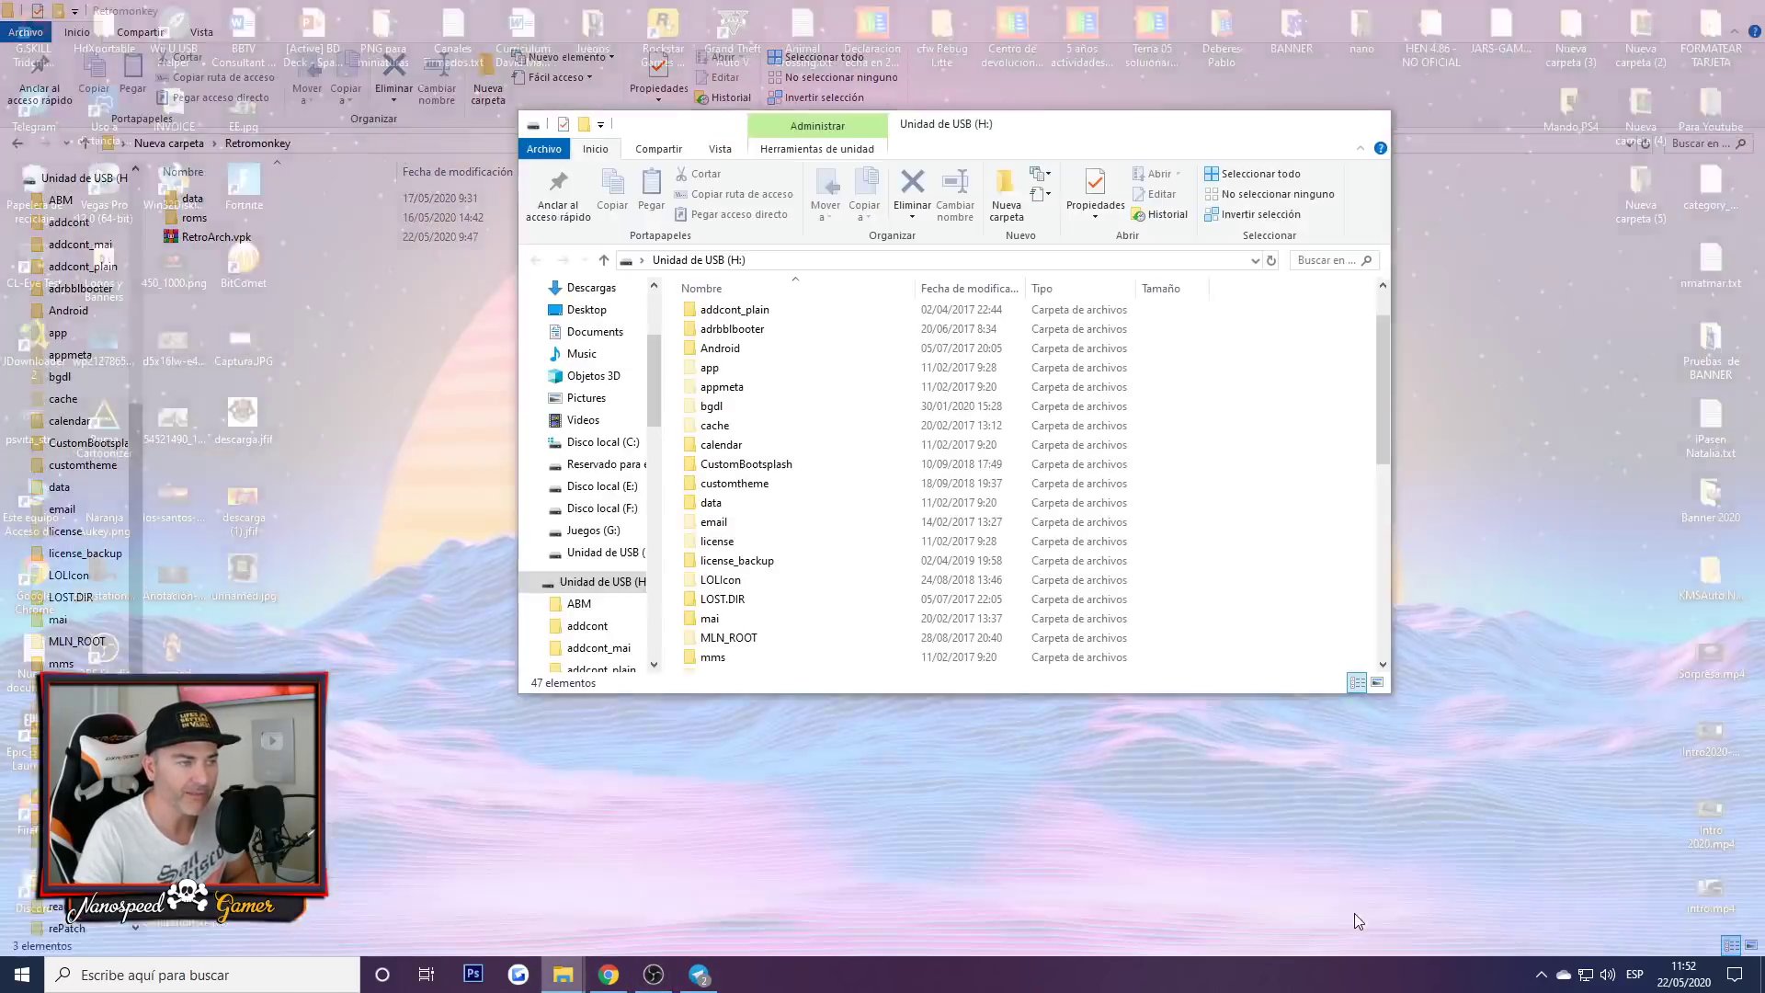
left_click(1354, 913)
left_click_drag(1043, 140, 1155, 162)
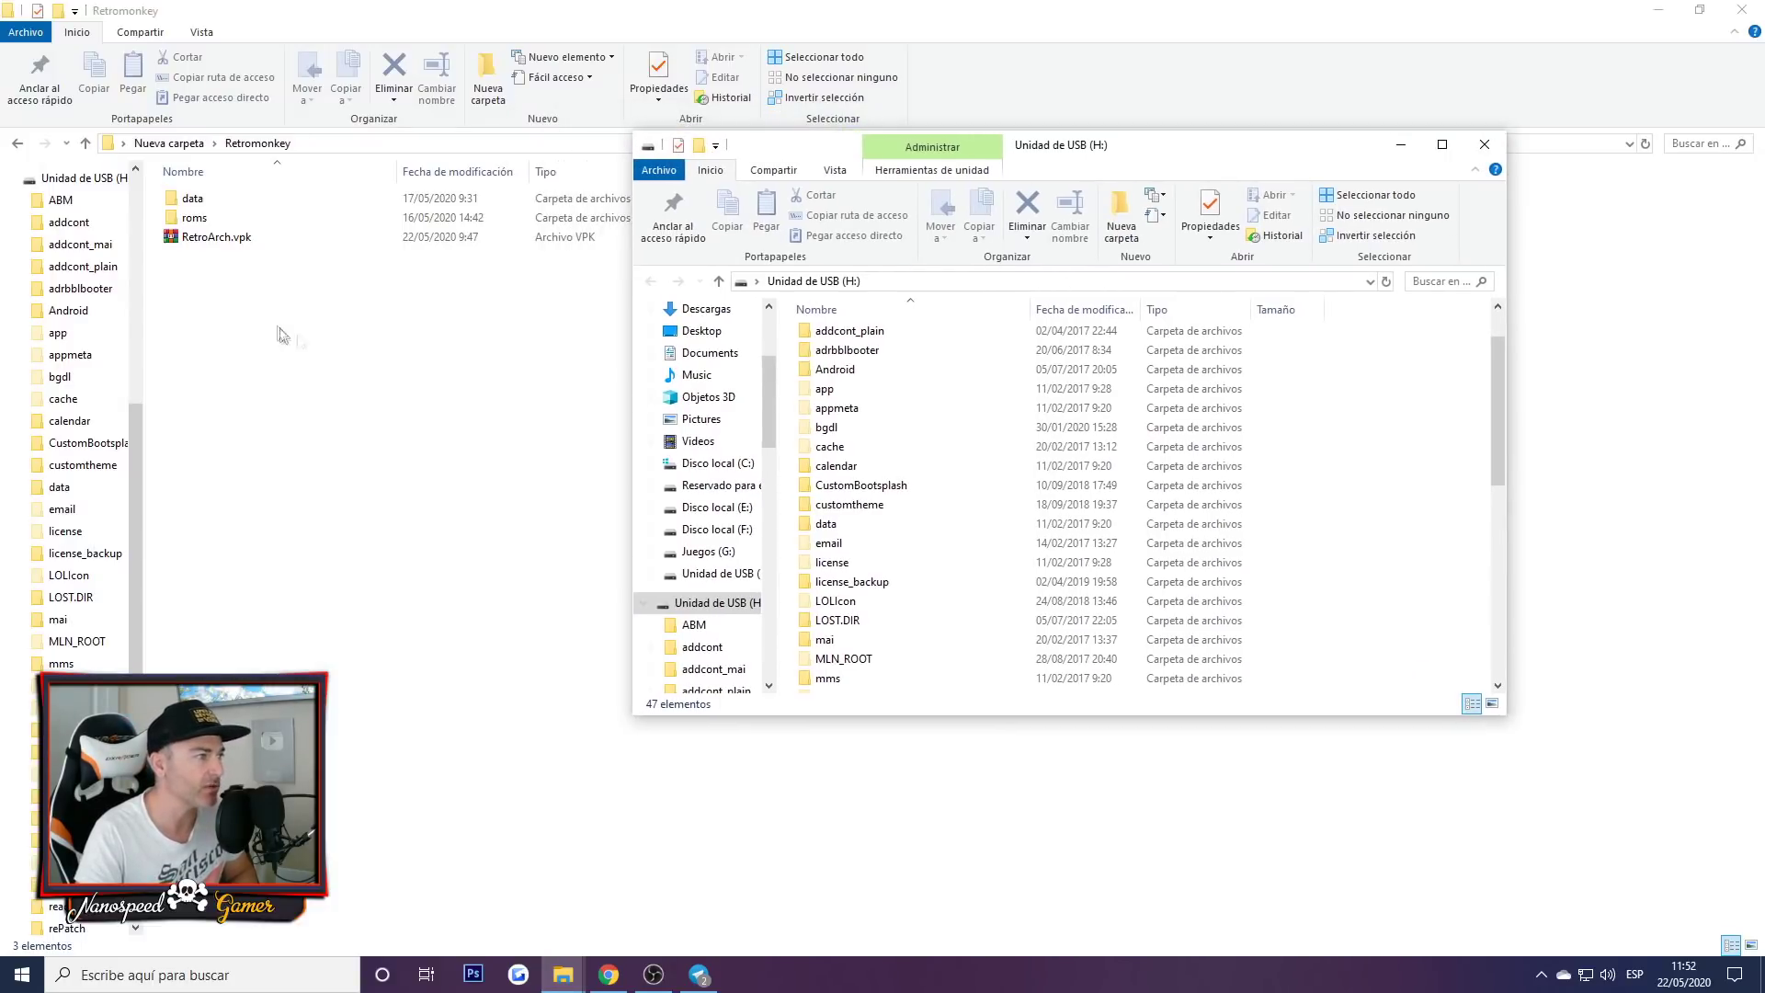
left_click(191, 203)
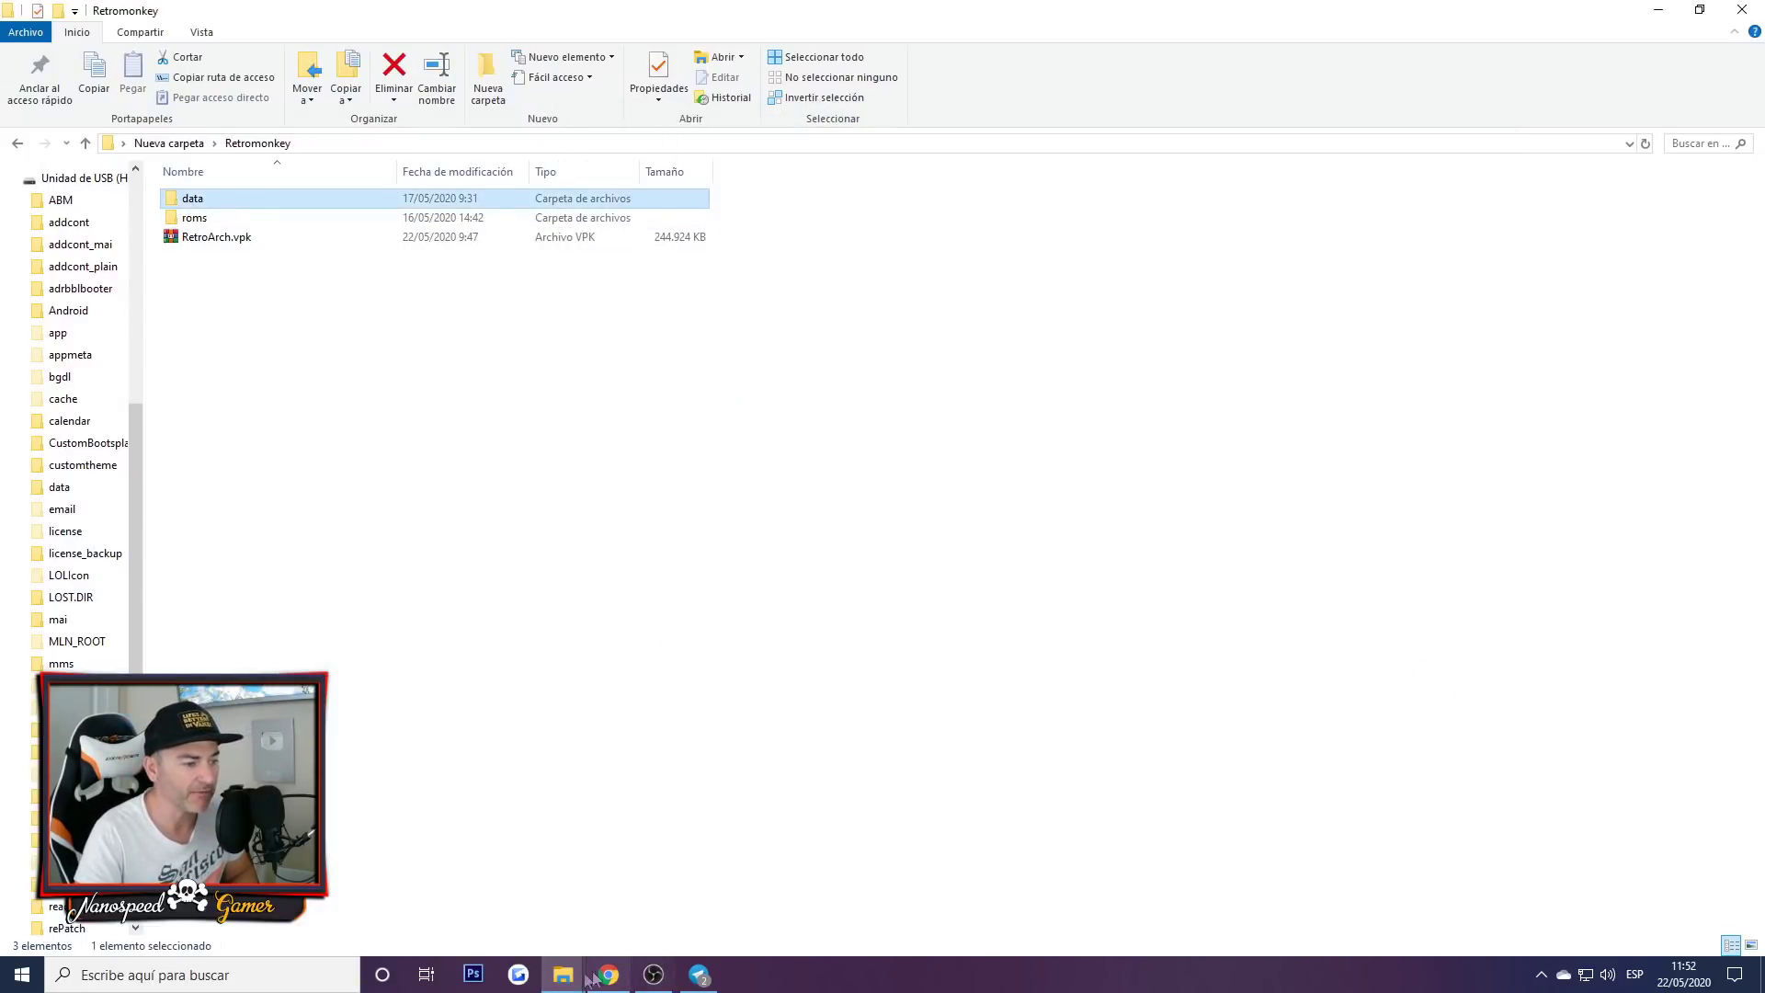
mouse_move(563, 973)
left_click(1370, 906)
scroll(866, 512, "up", 1)
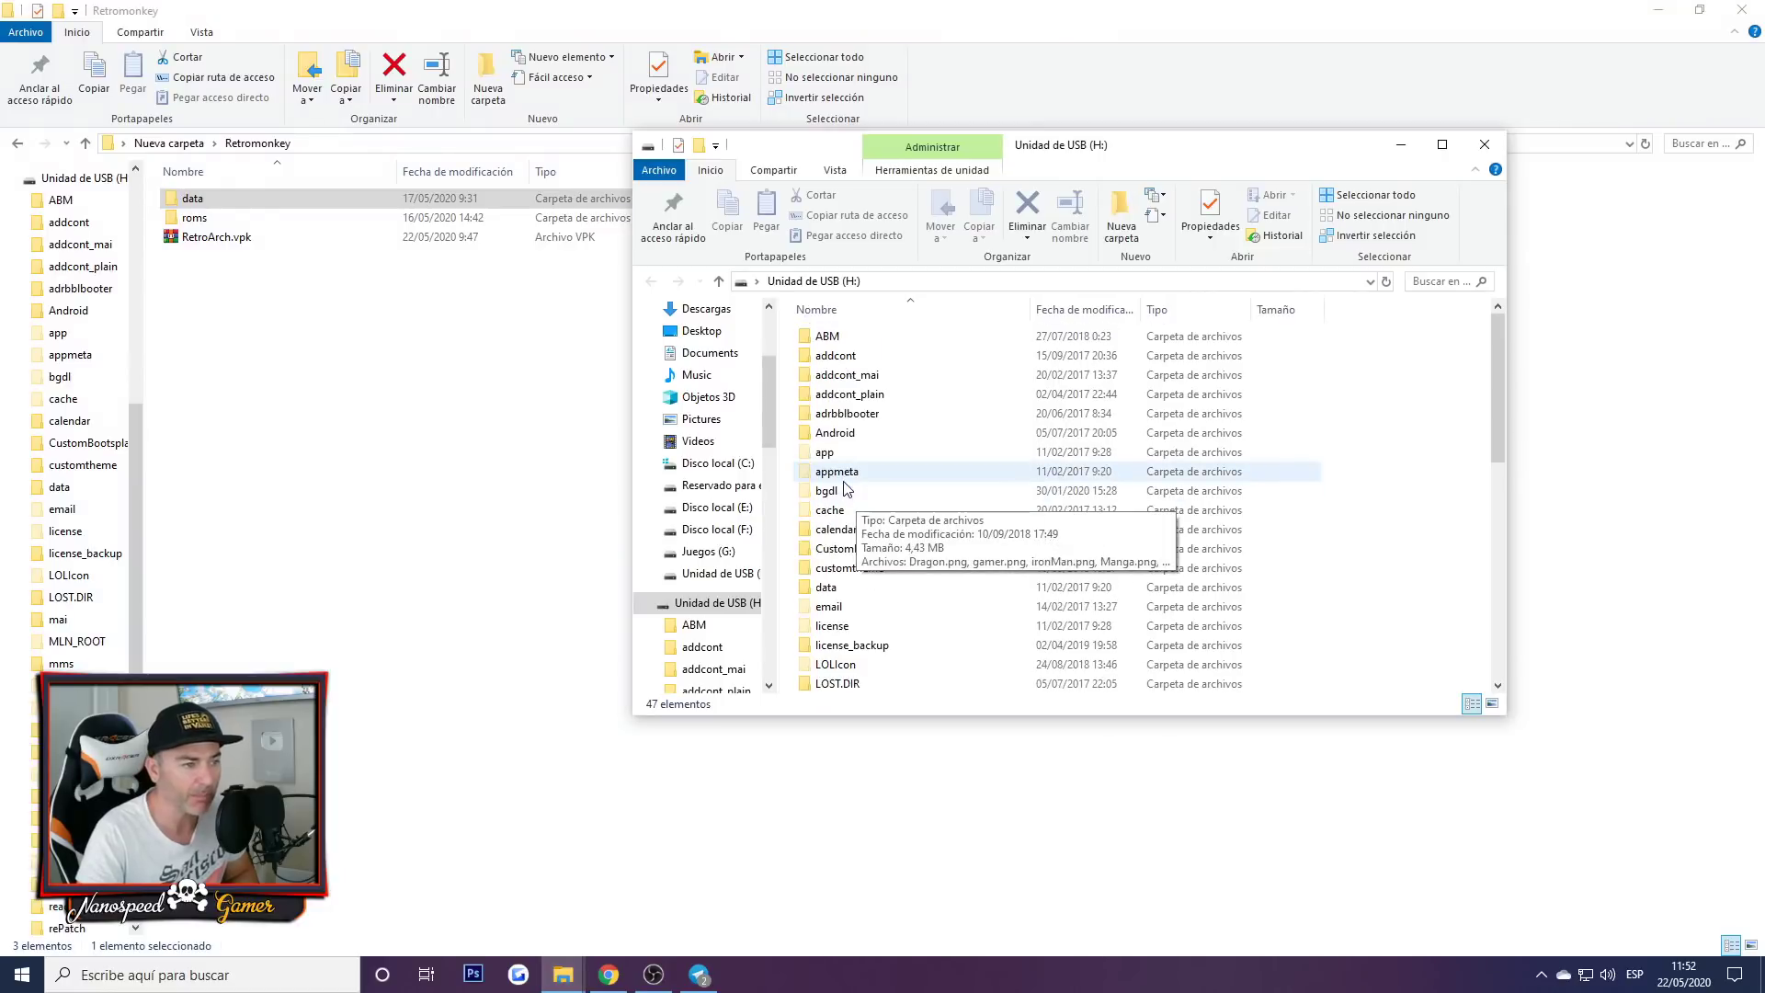
left_click(837, 593)
double_click(828, 588)
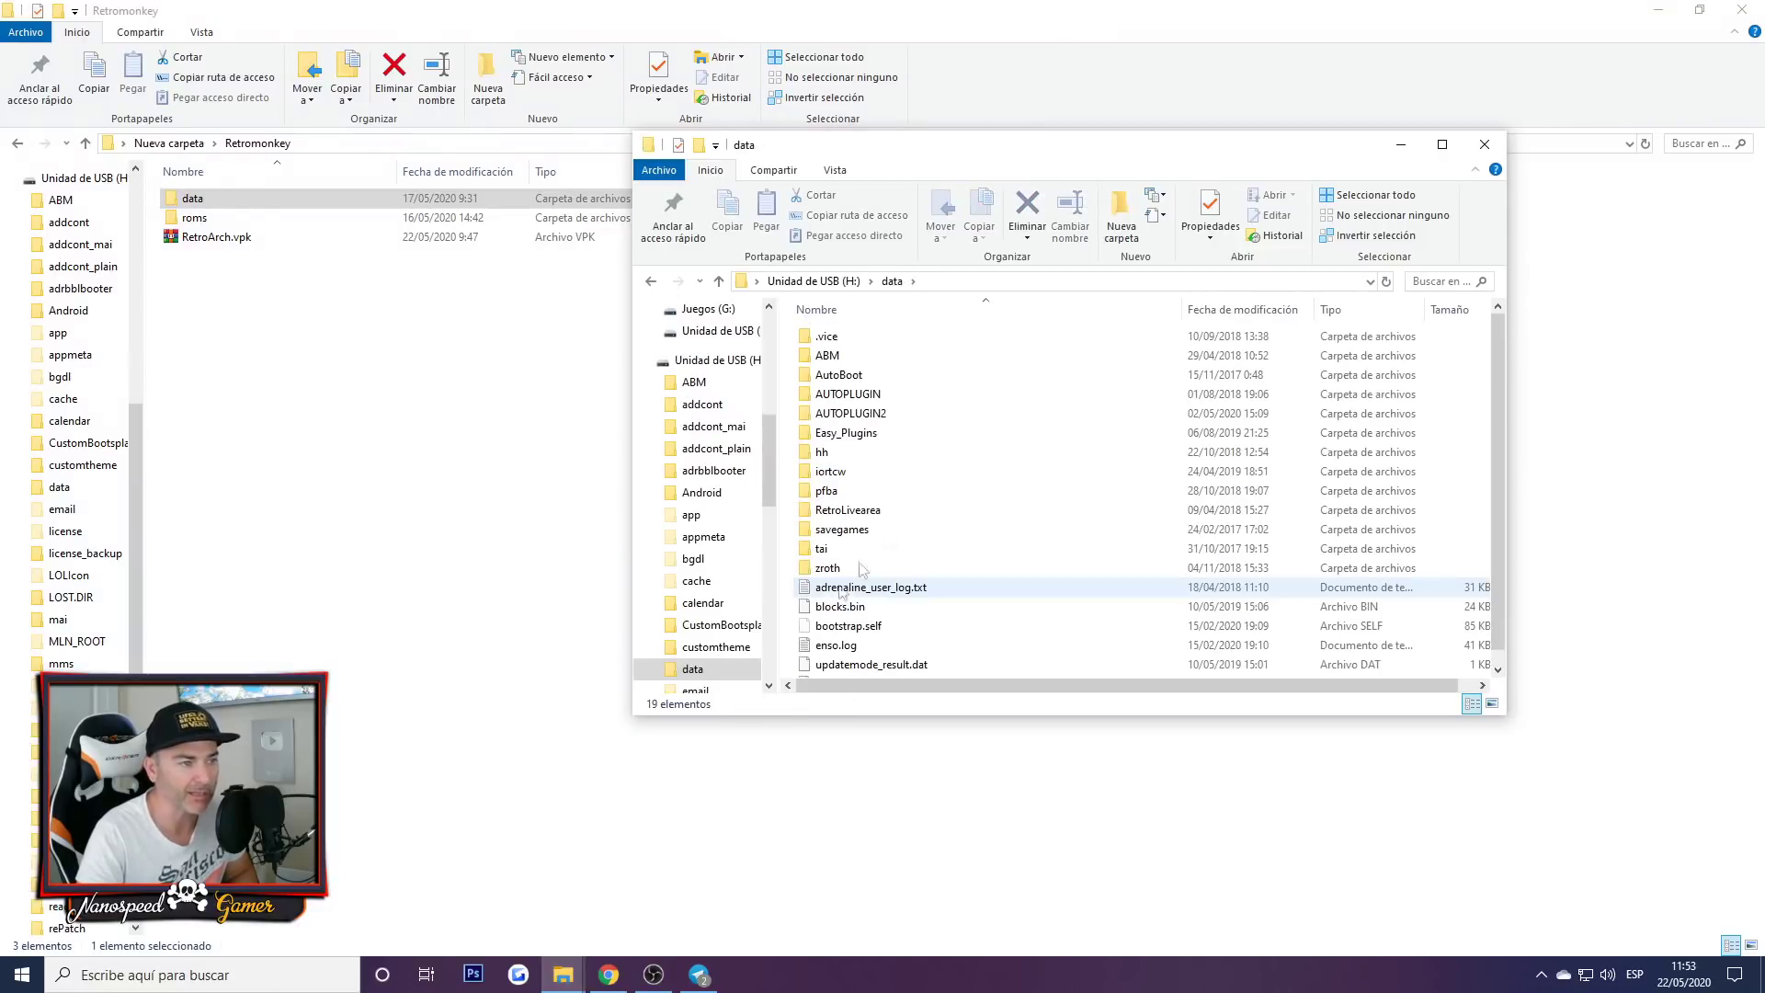
Step: Open the data folder inside Retromonkey and copy its retroarch folder
left_click(197, 202)
double_click(200, 204)
right_click(194, 200)
left_click(240, 574)
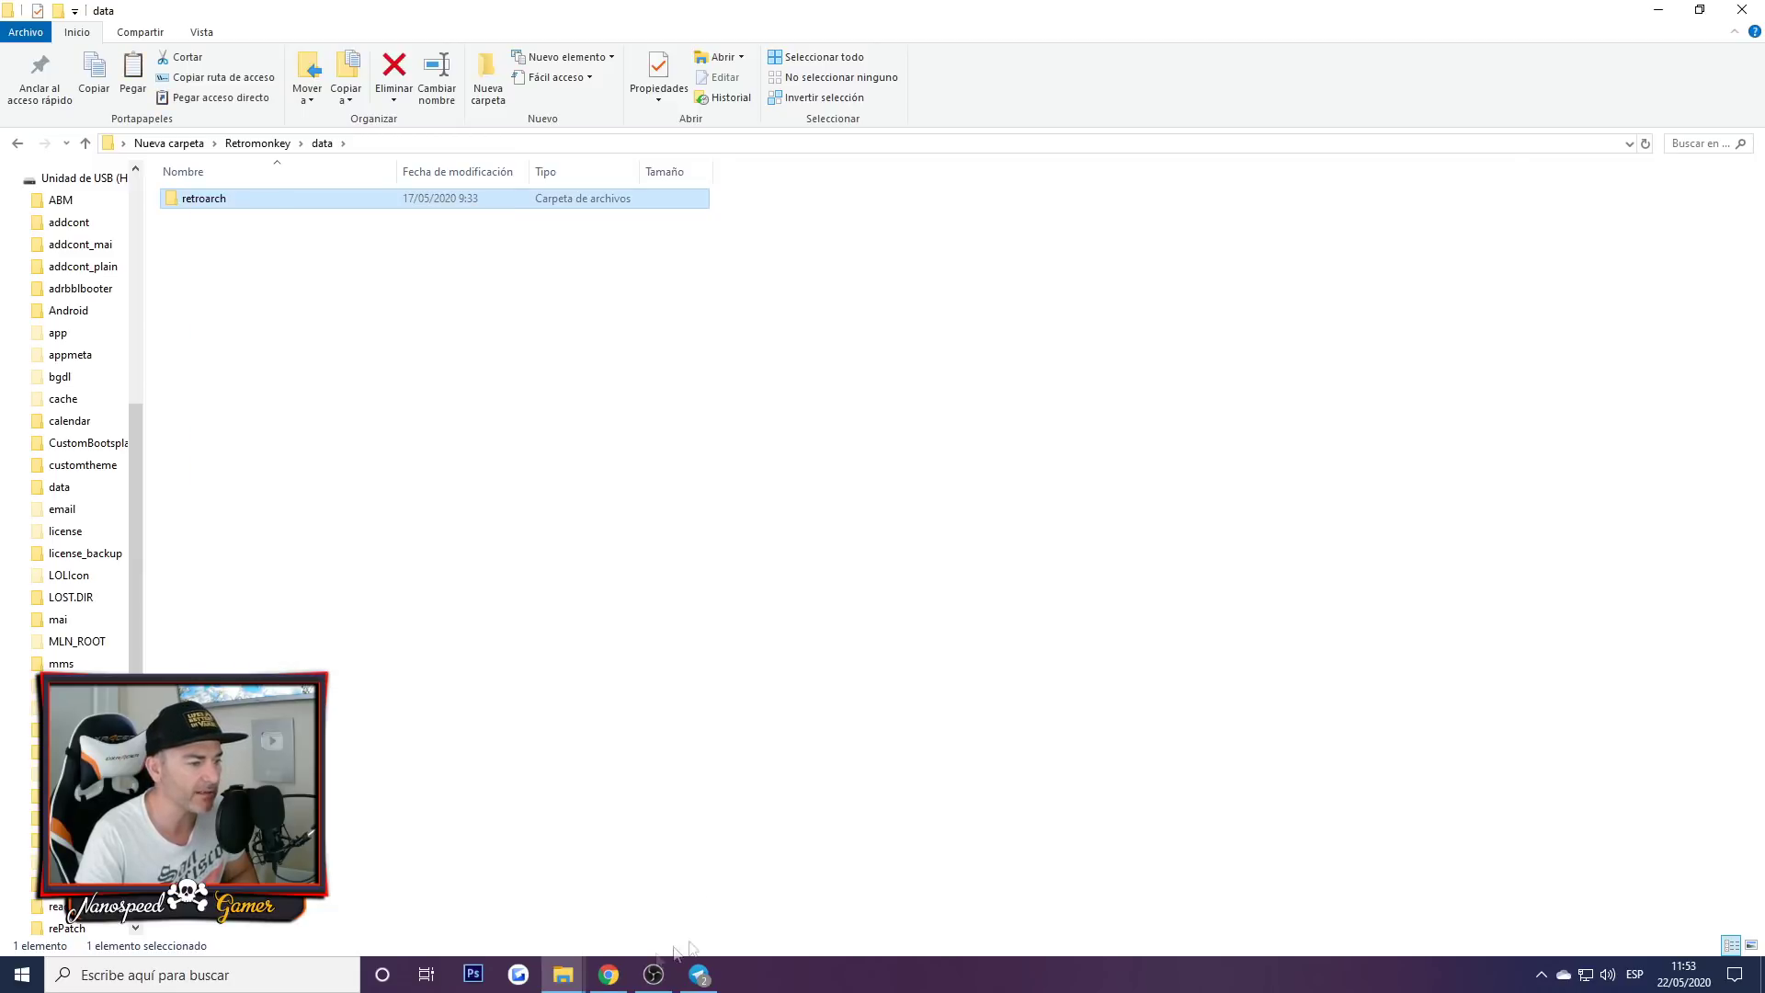
Step: Paste the copied retroarch folder into the data folder on USB drive H: and put that window away
mouse_move(562, 975)
left_click(1379, 882)
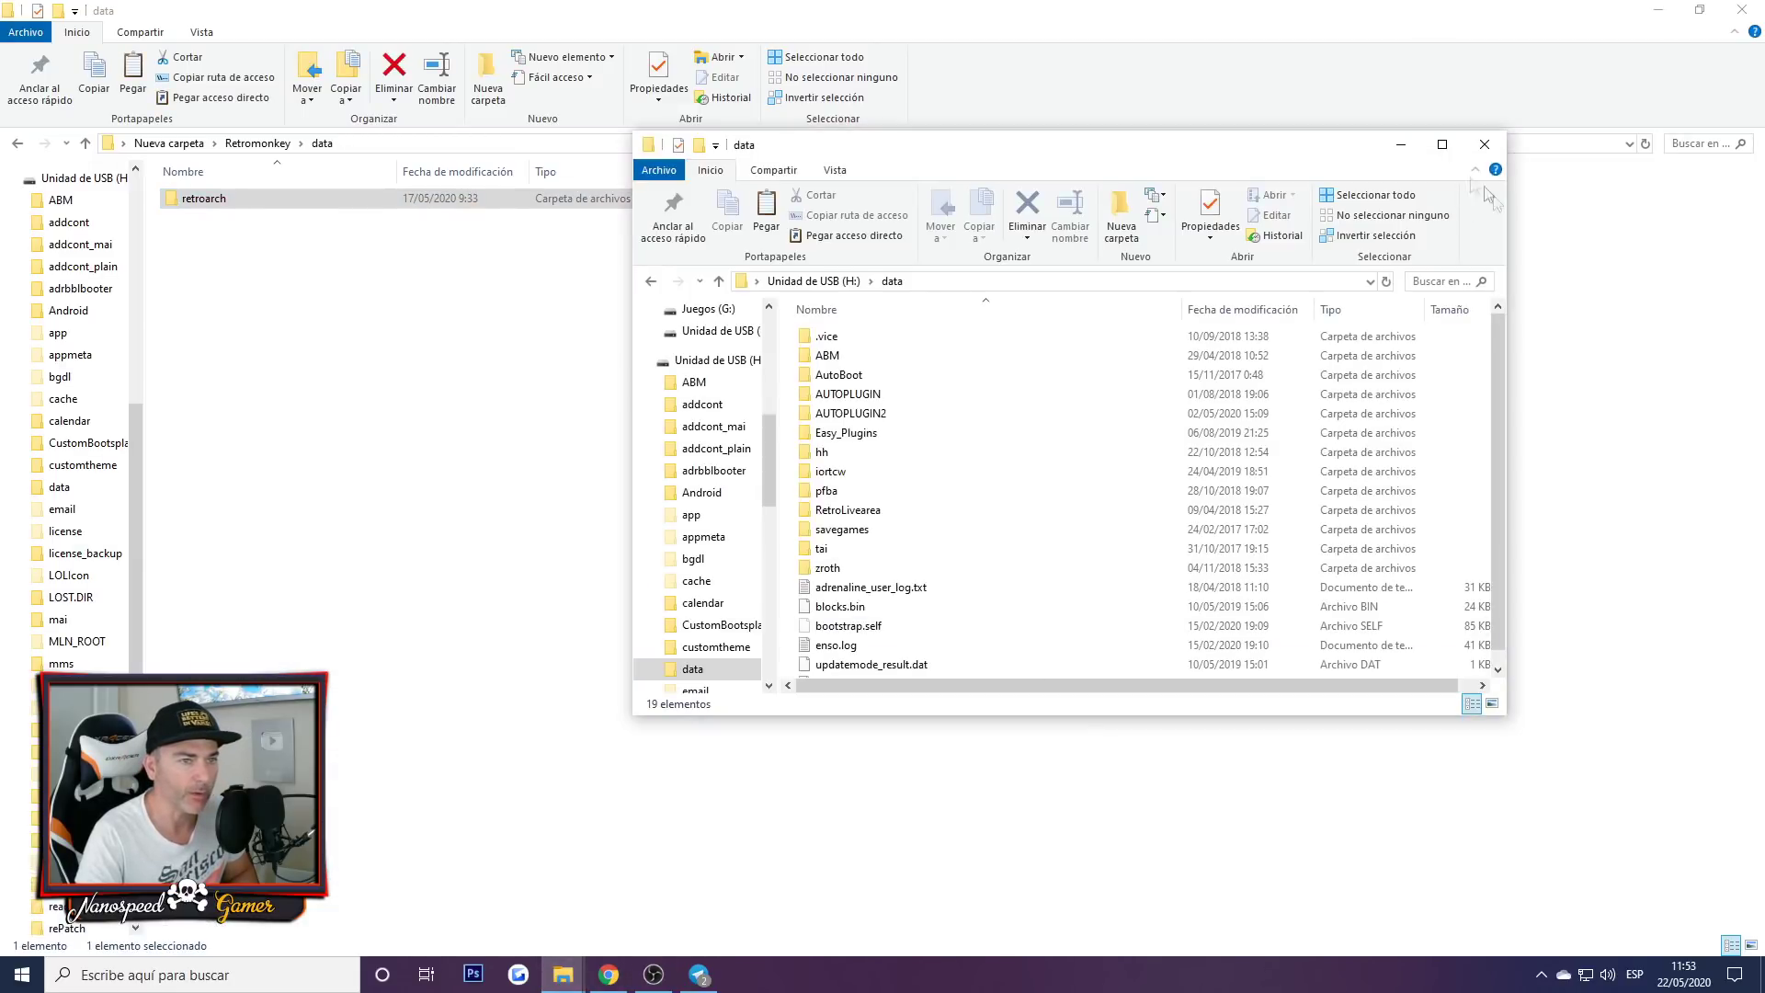
left_click(1442, 144)
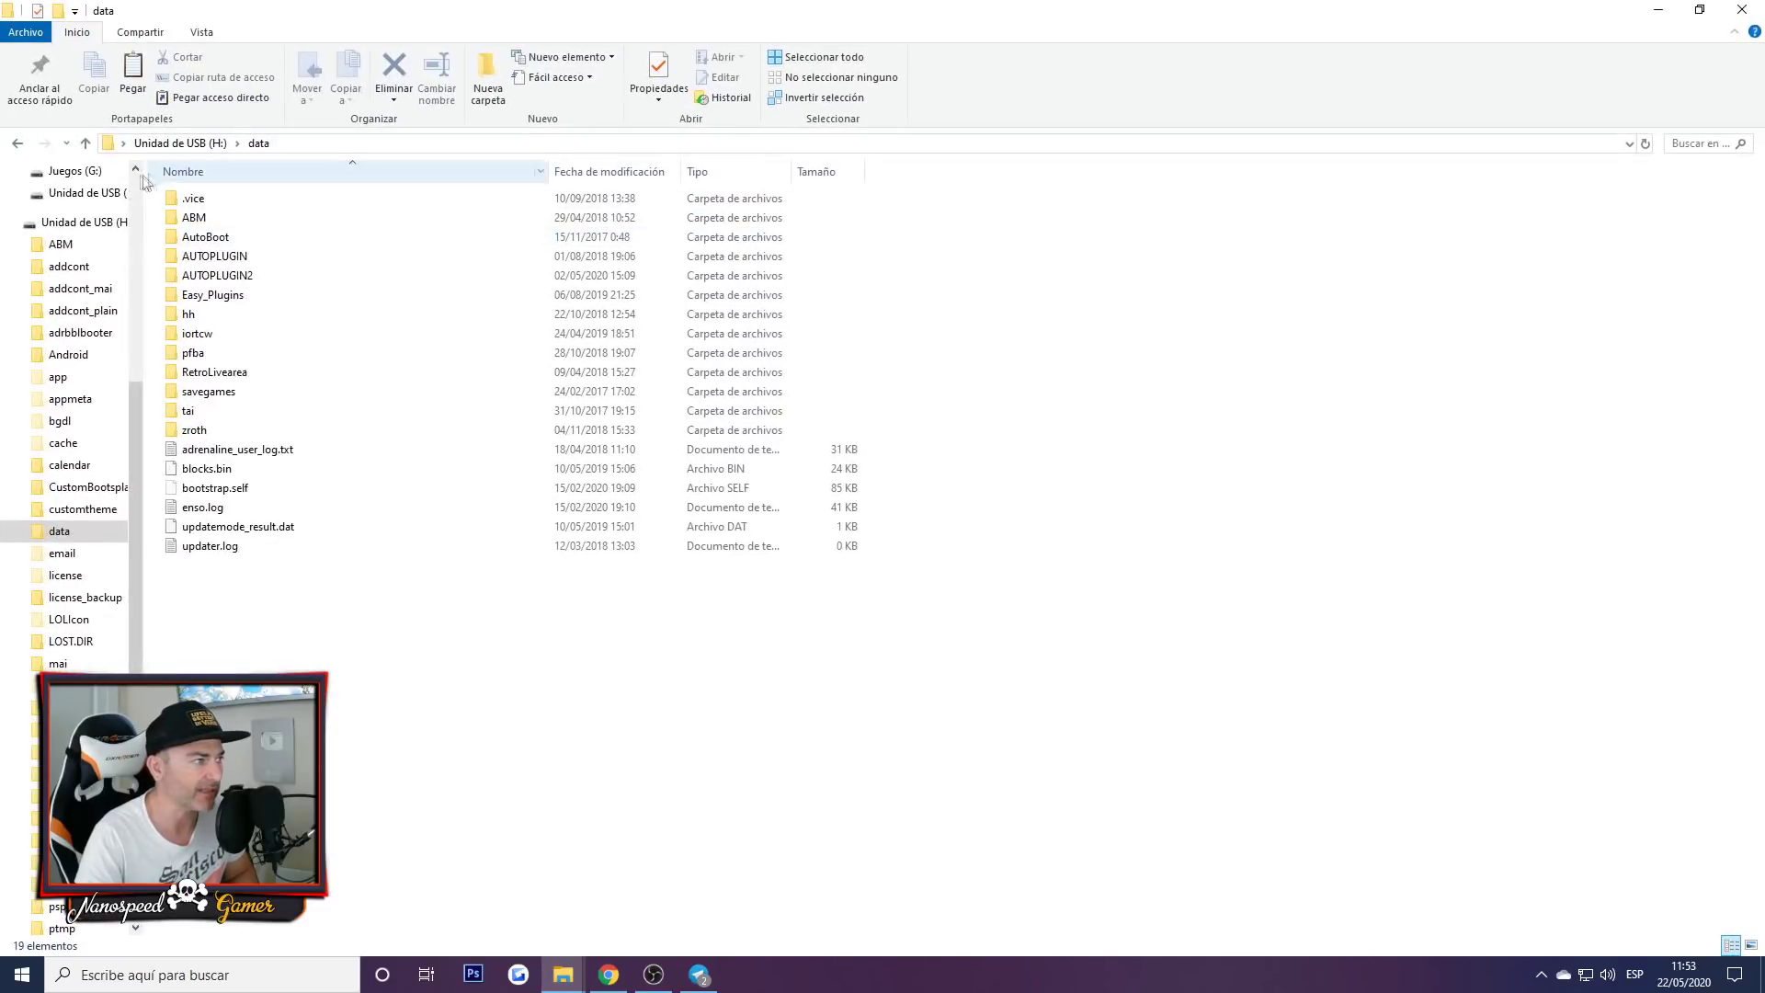
left_click(85, 142)
double_click(191, 450)
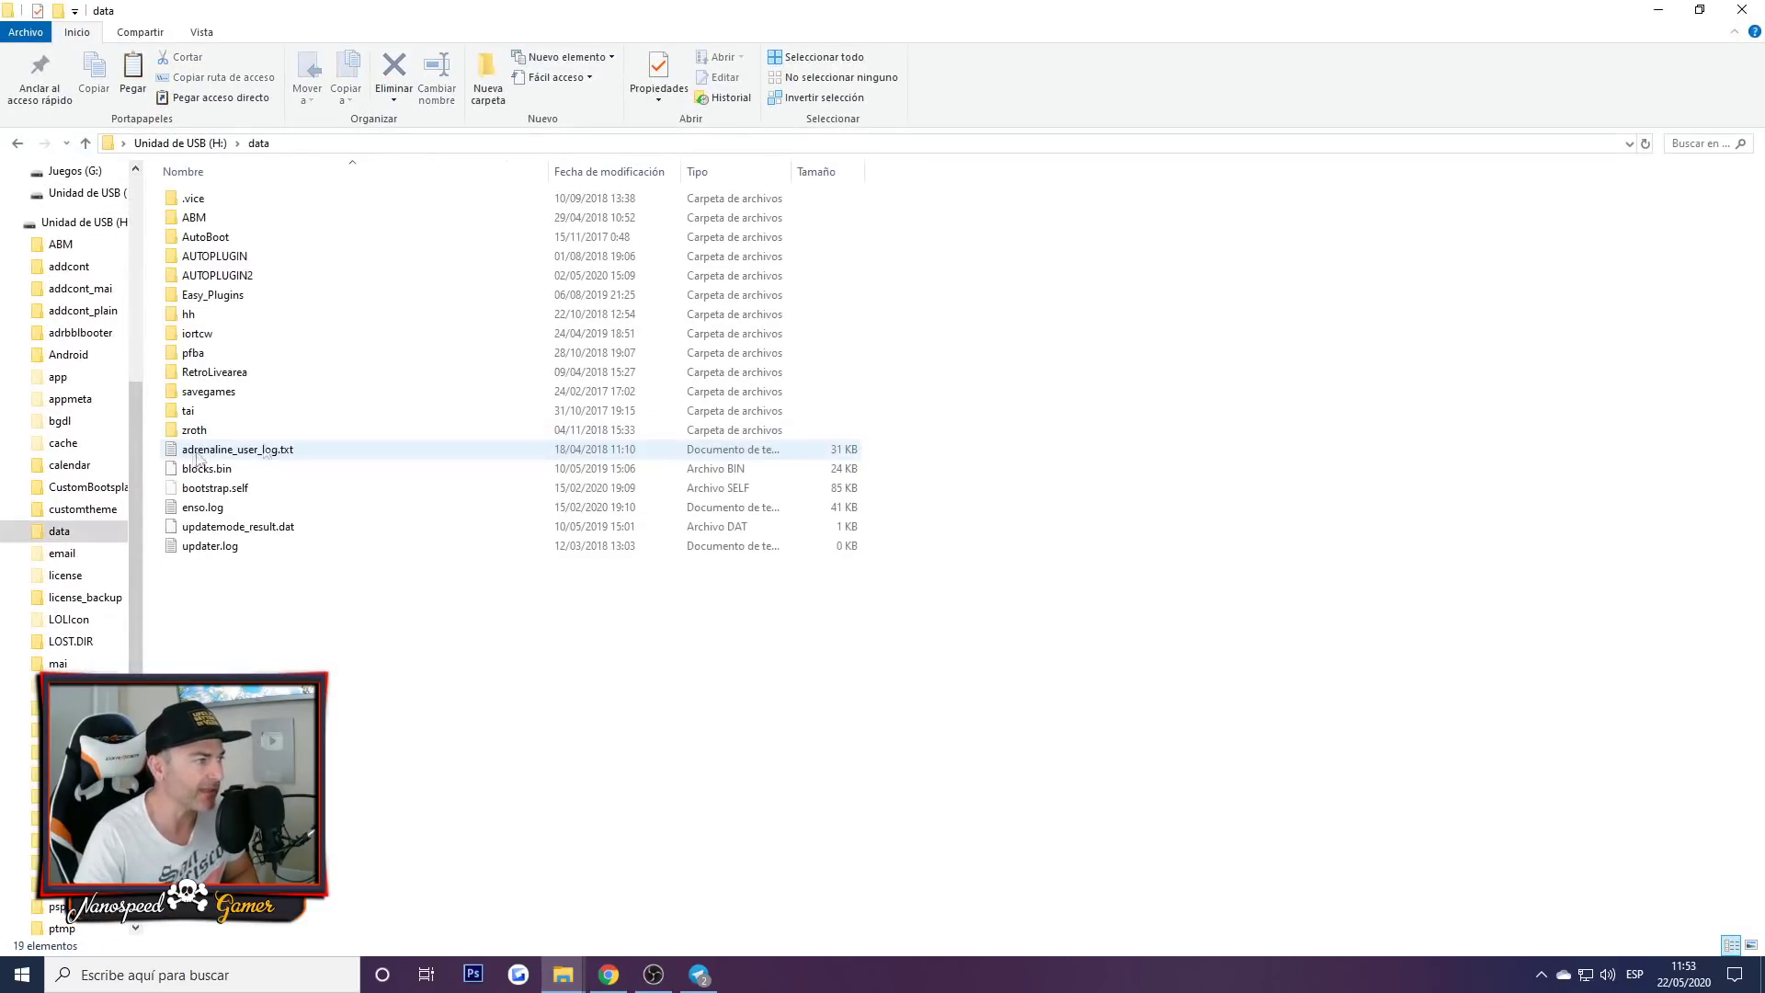
right_click(459, 682)
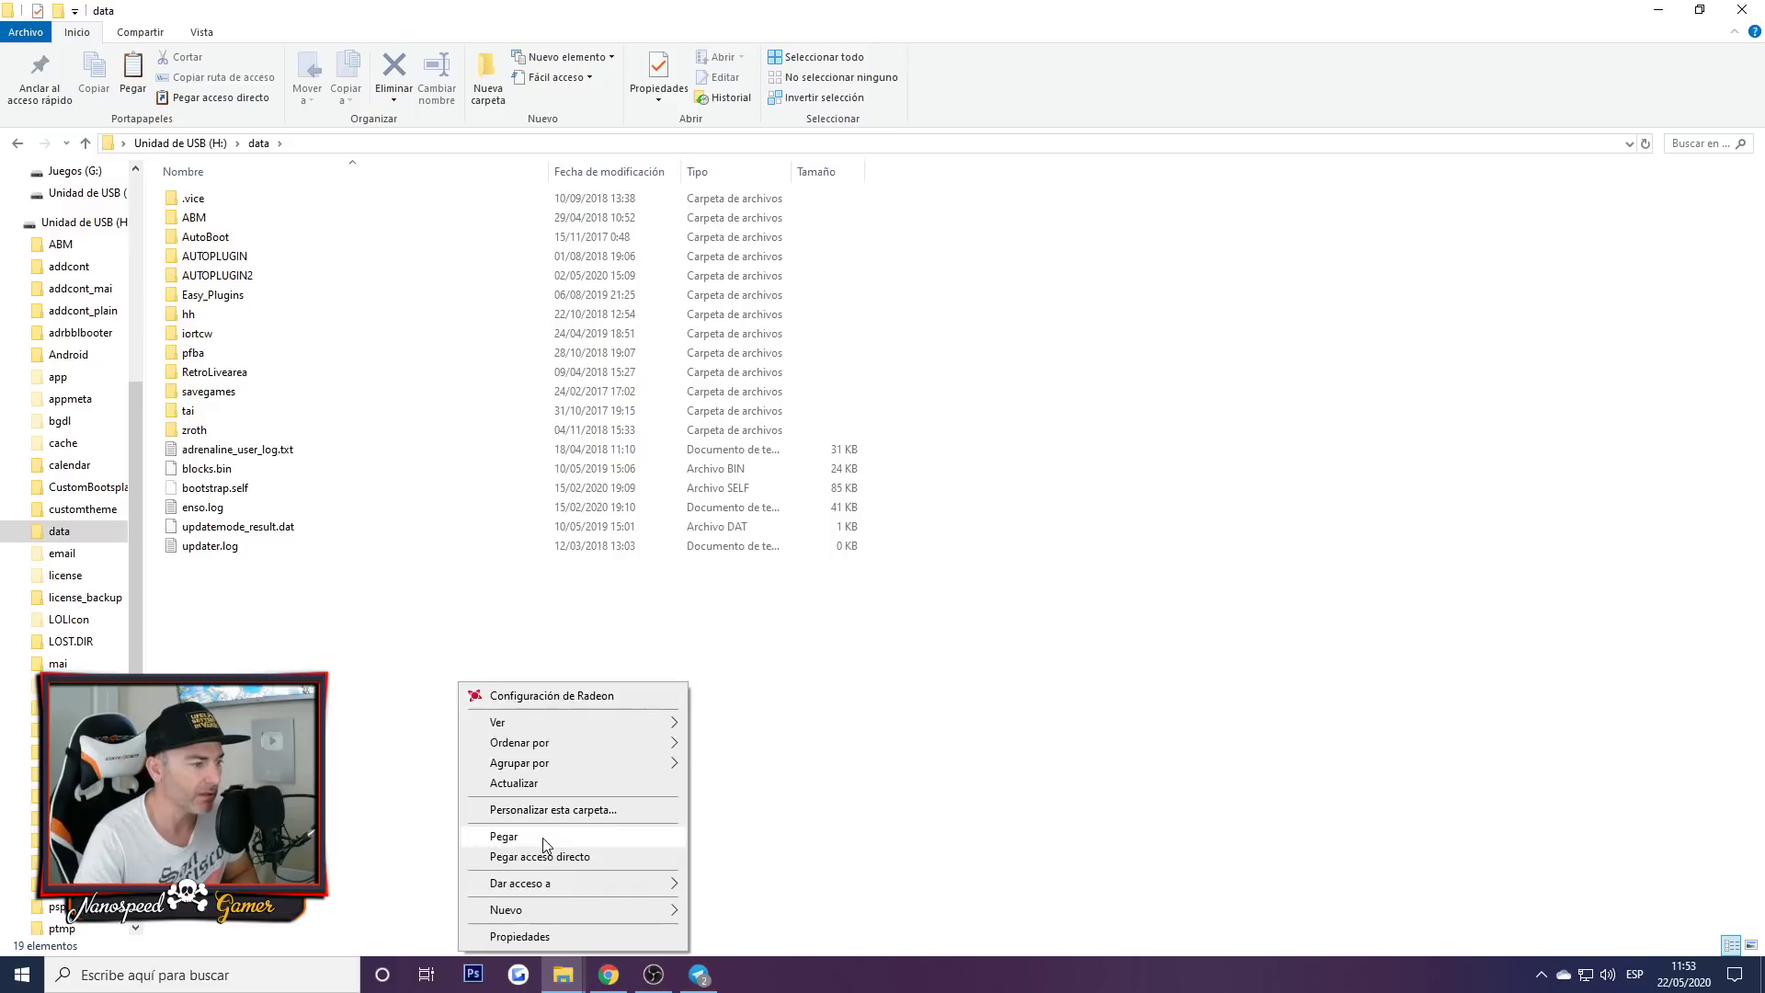
left_click(506, 836)
left_click(1743, 9)
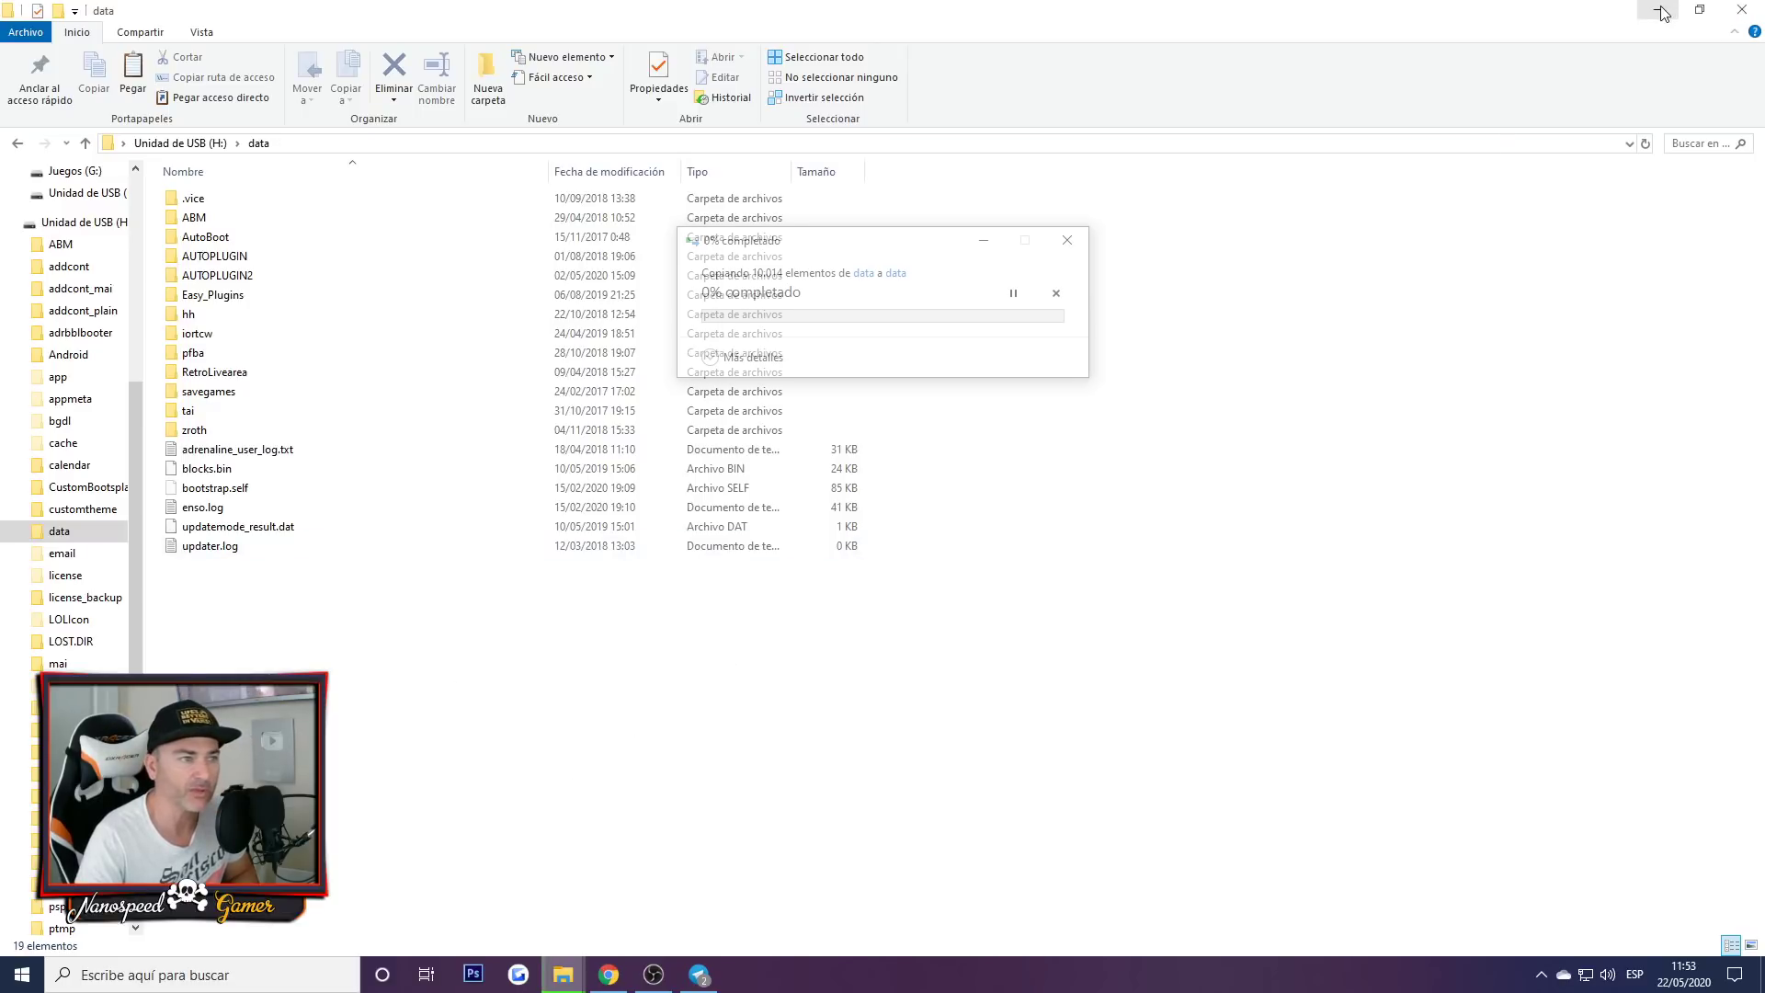
Step: Check the size of the source retroarch folder in its properties and the progress of its copy to the USB drive
right_click(241, 210)
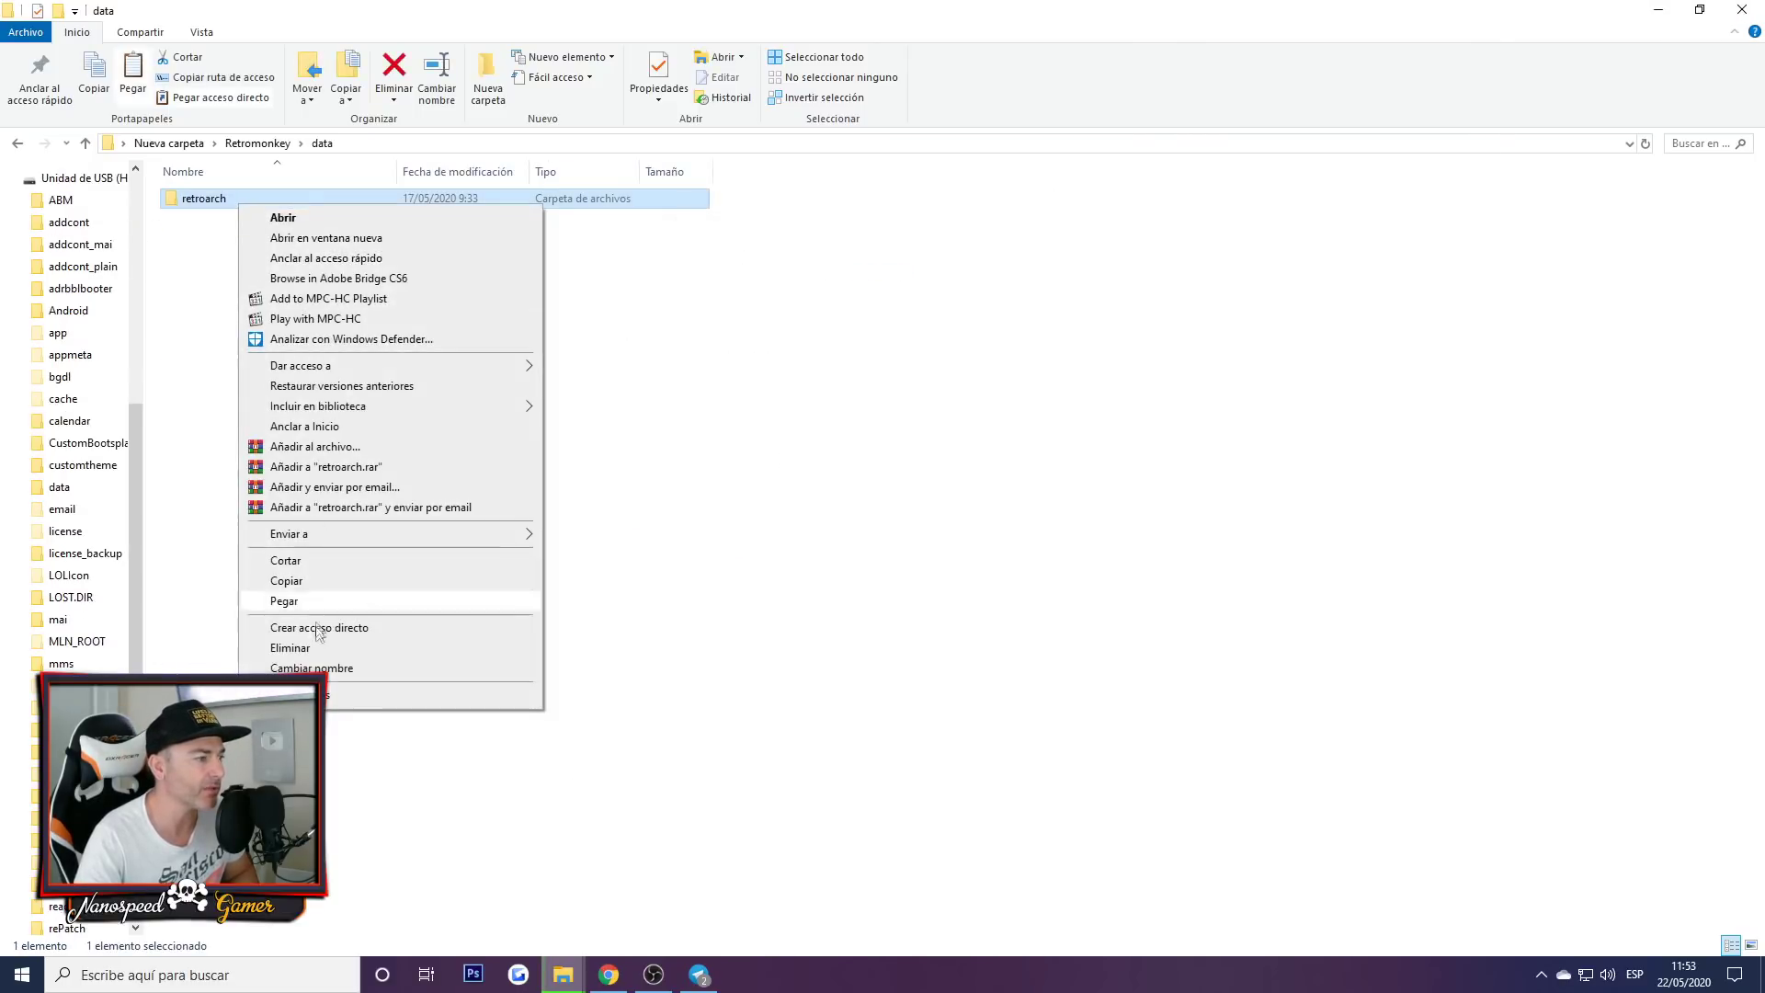
left_click(367, 695)
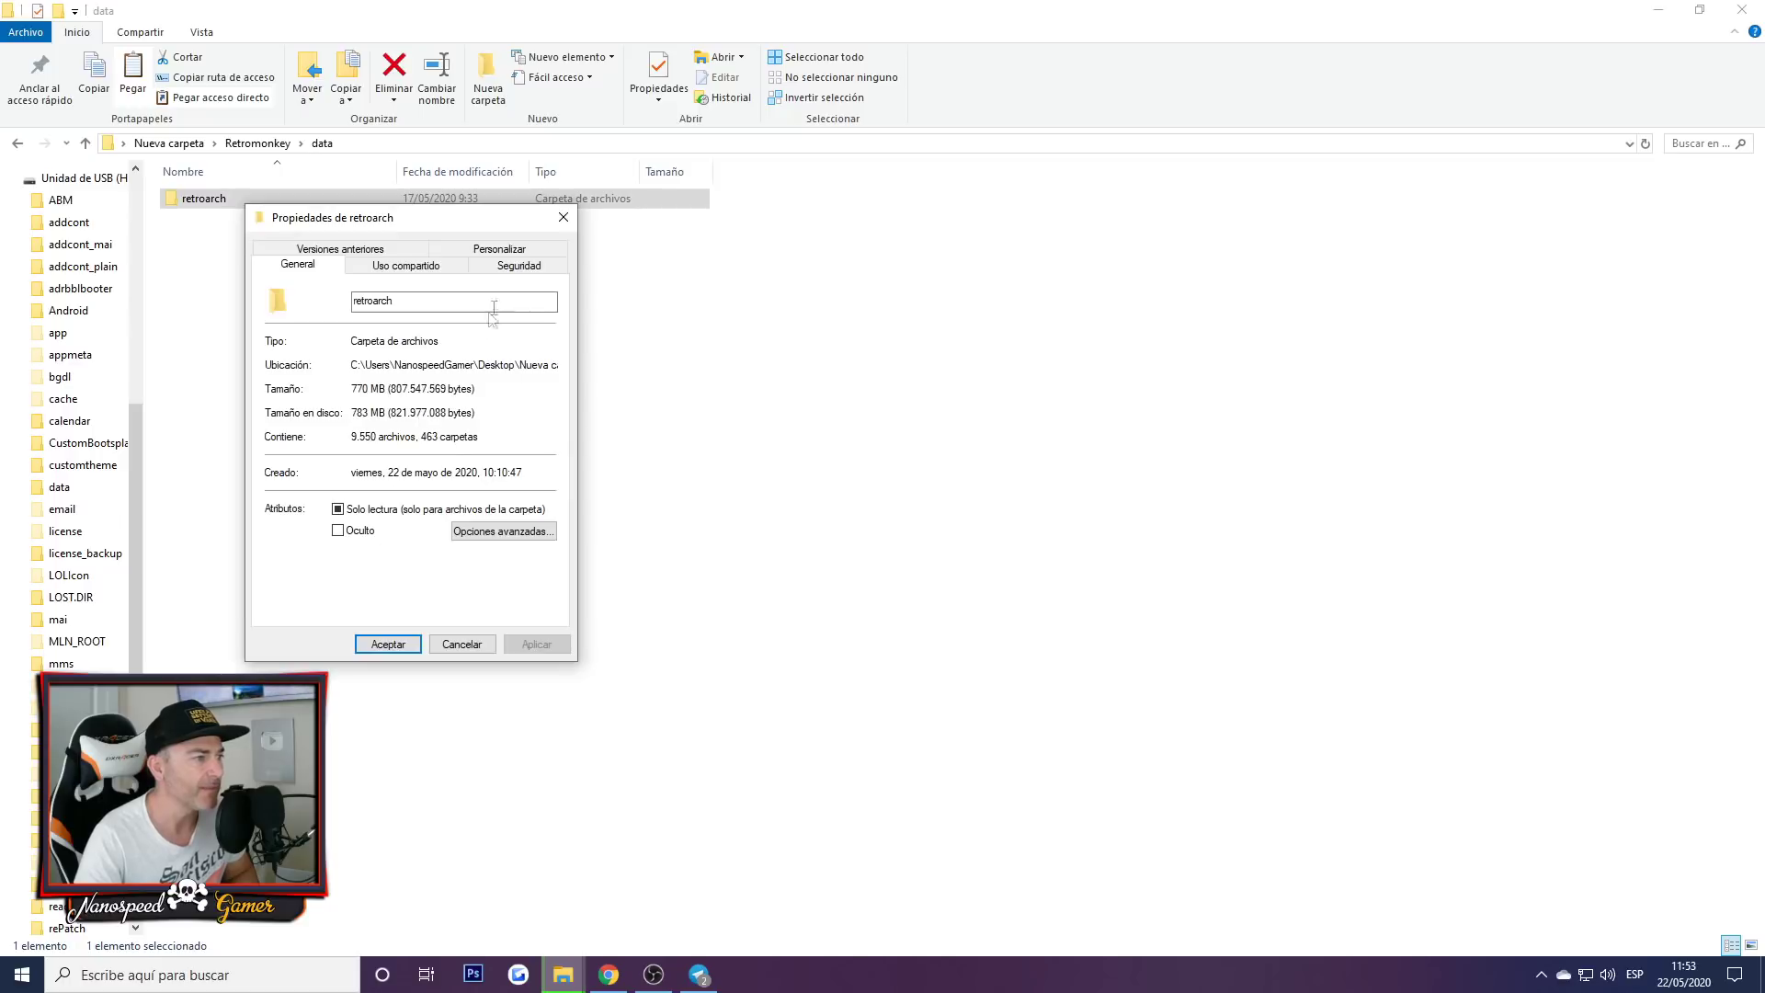
left_click(564, 217)
mouse_move(564, 984)
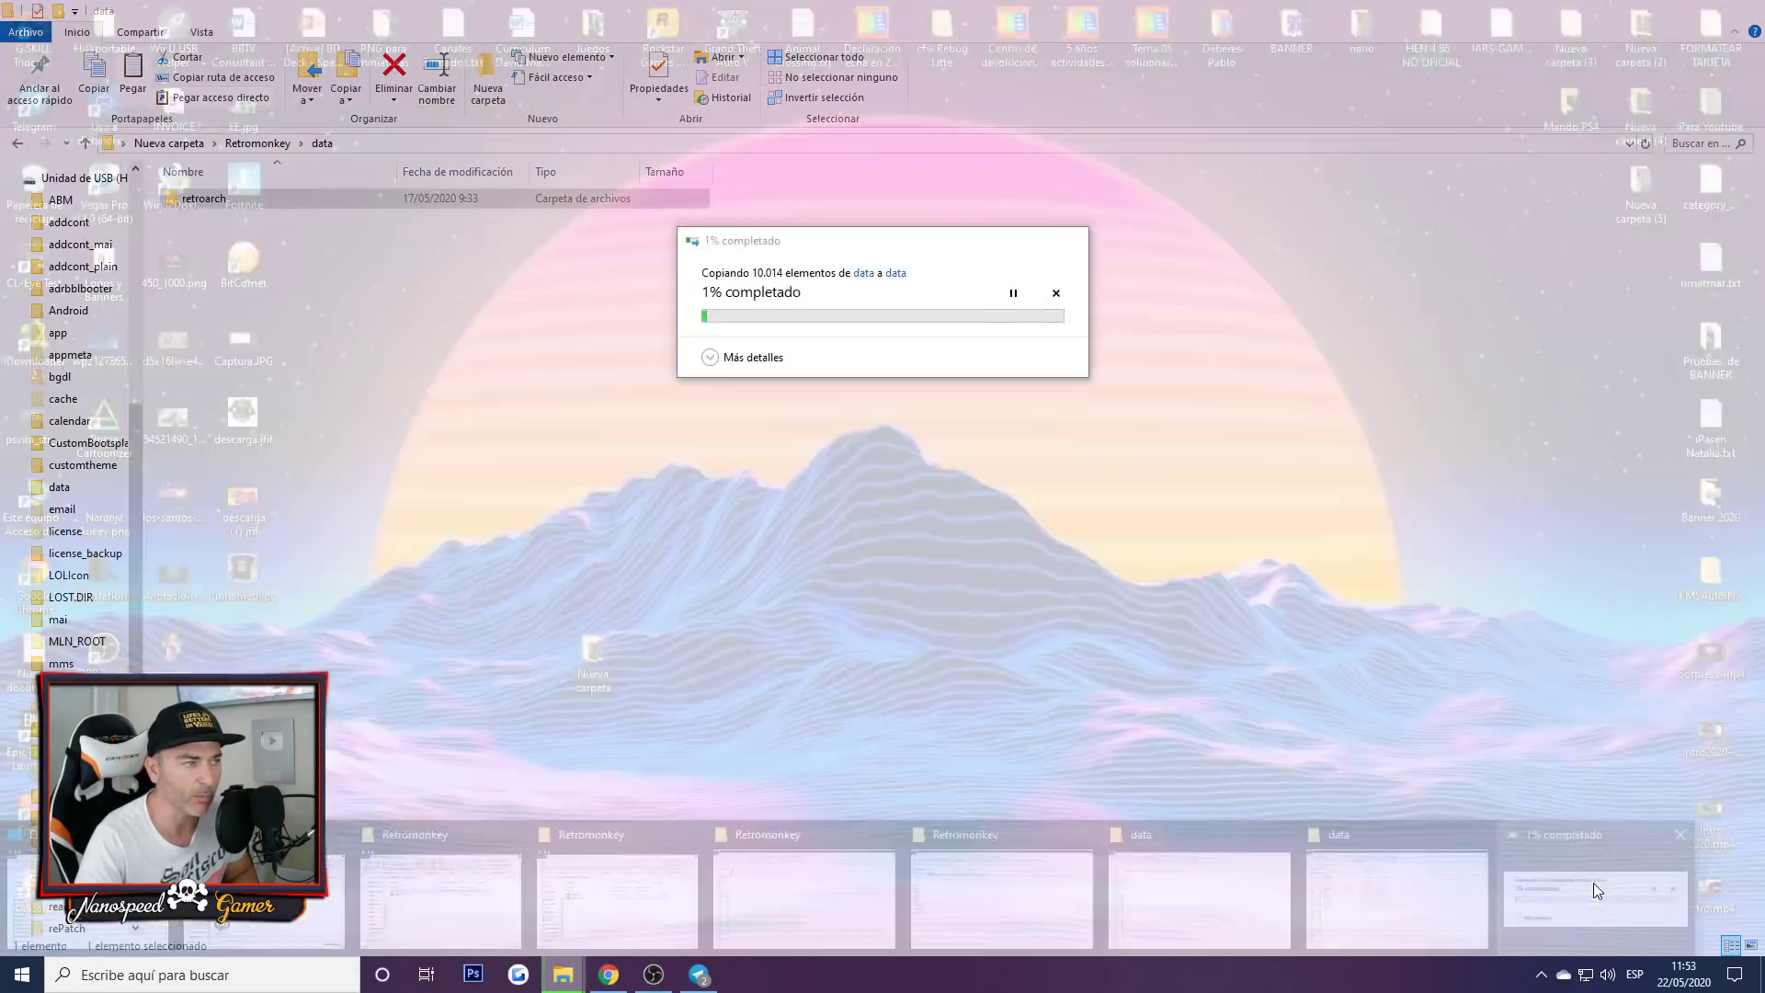
left_click(1592, 882)
left_click(915, 508)
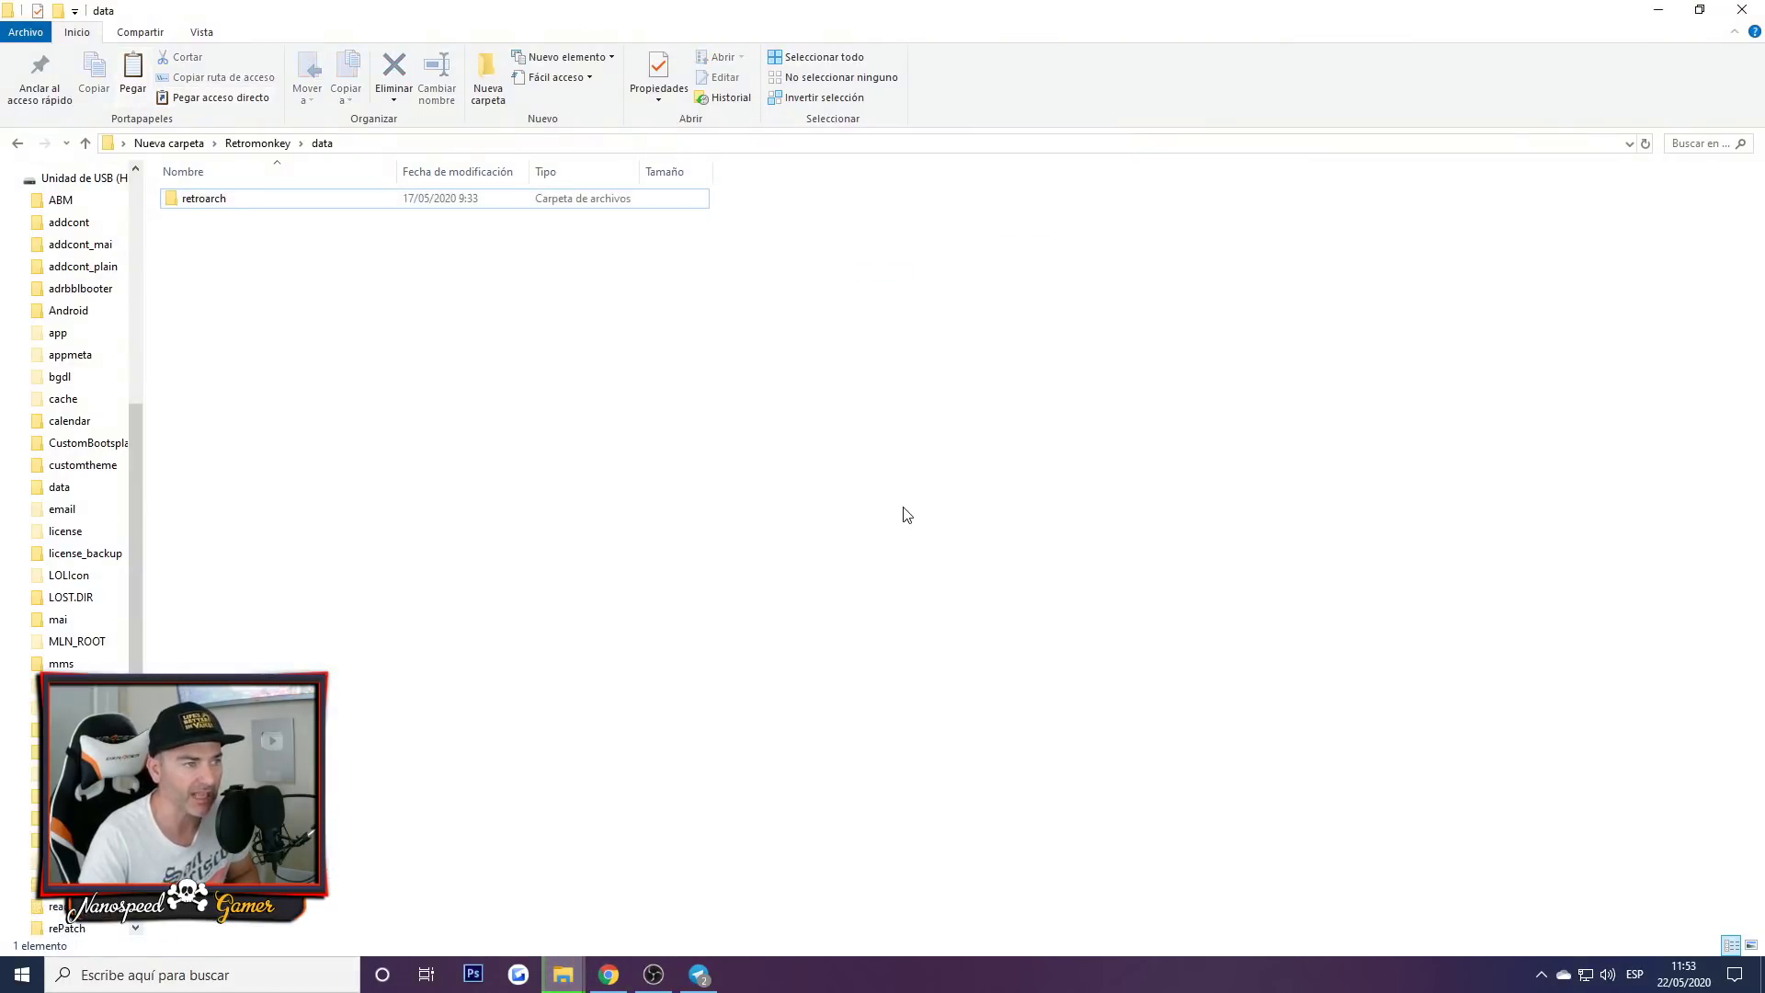
mouse_move(564, 976)
left_click(1595, 896)
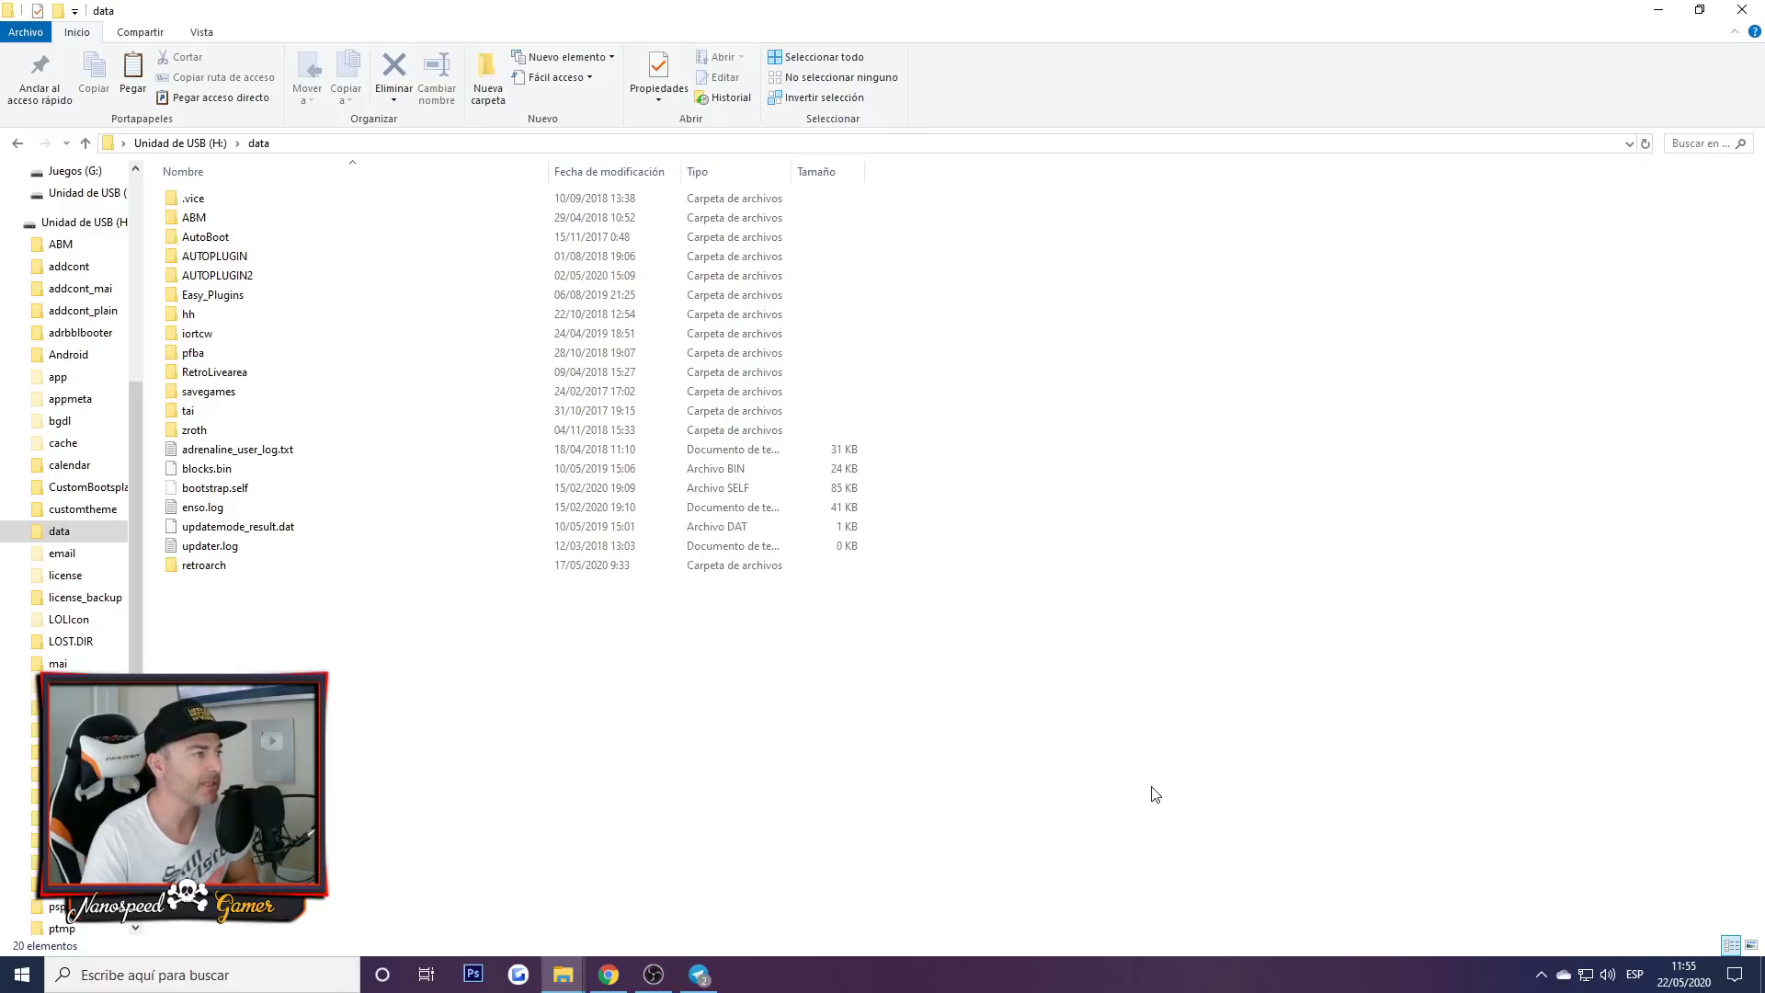
Step: Return the USB window to the root of H: and the source window to Retromonkey, and look through the root's folders
left_click(86, 144)
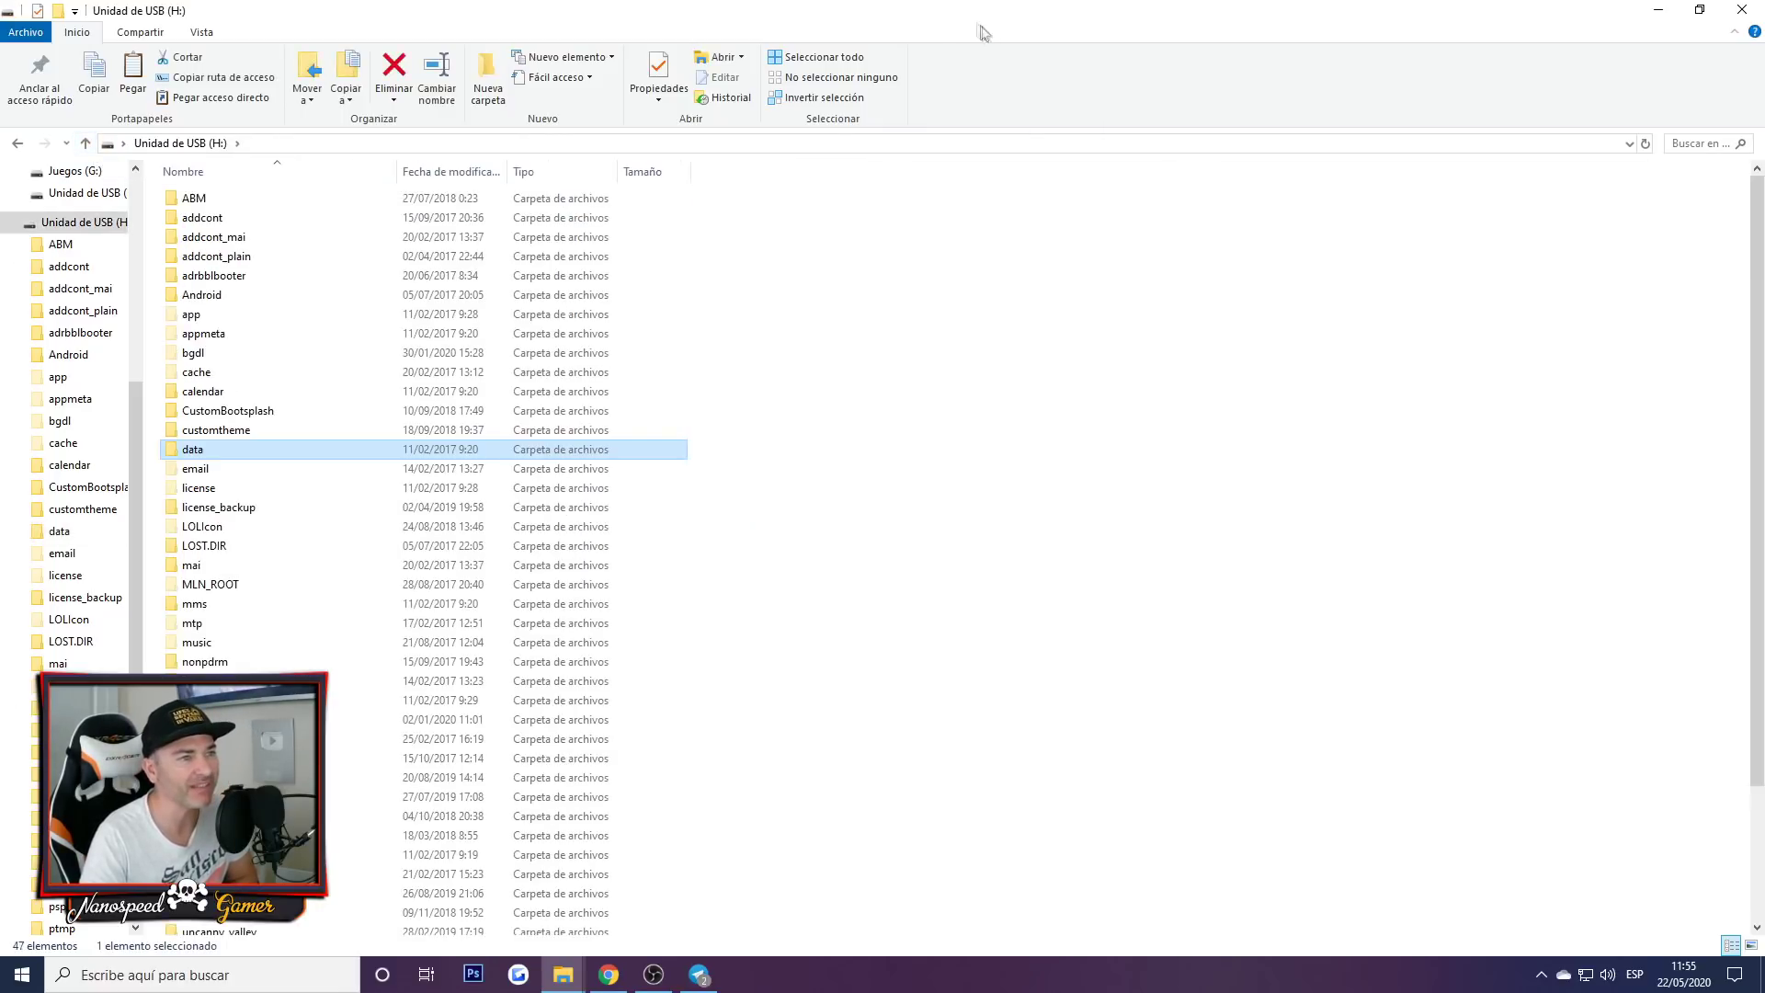
double_click(961, 26)
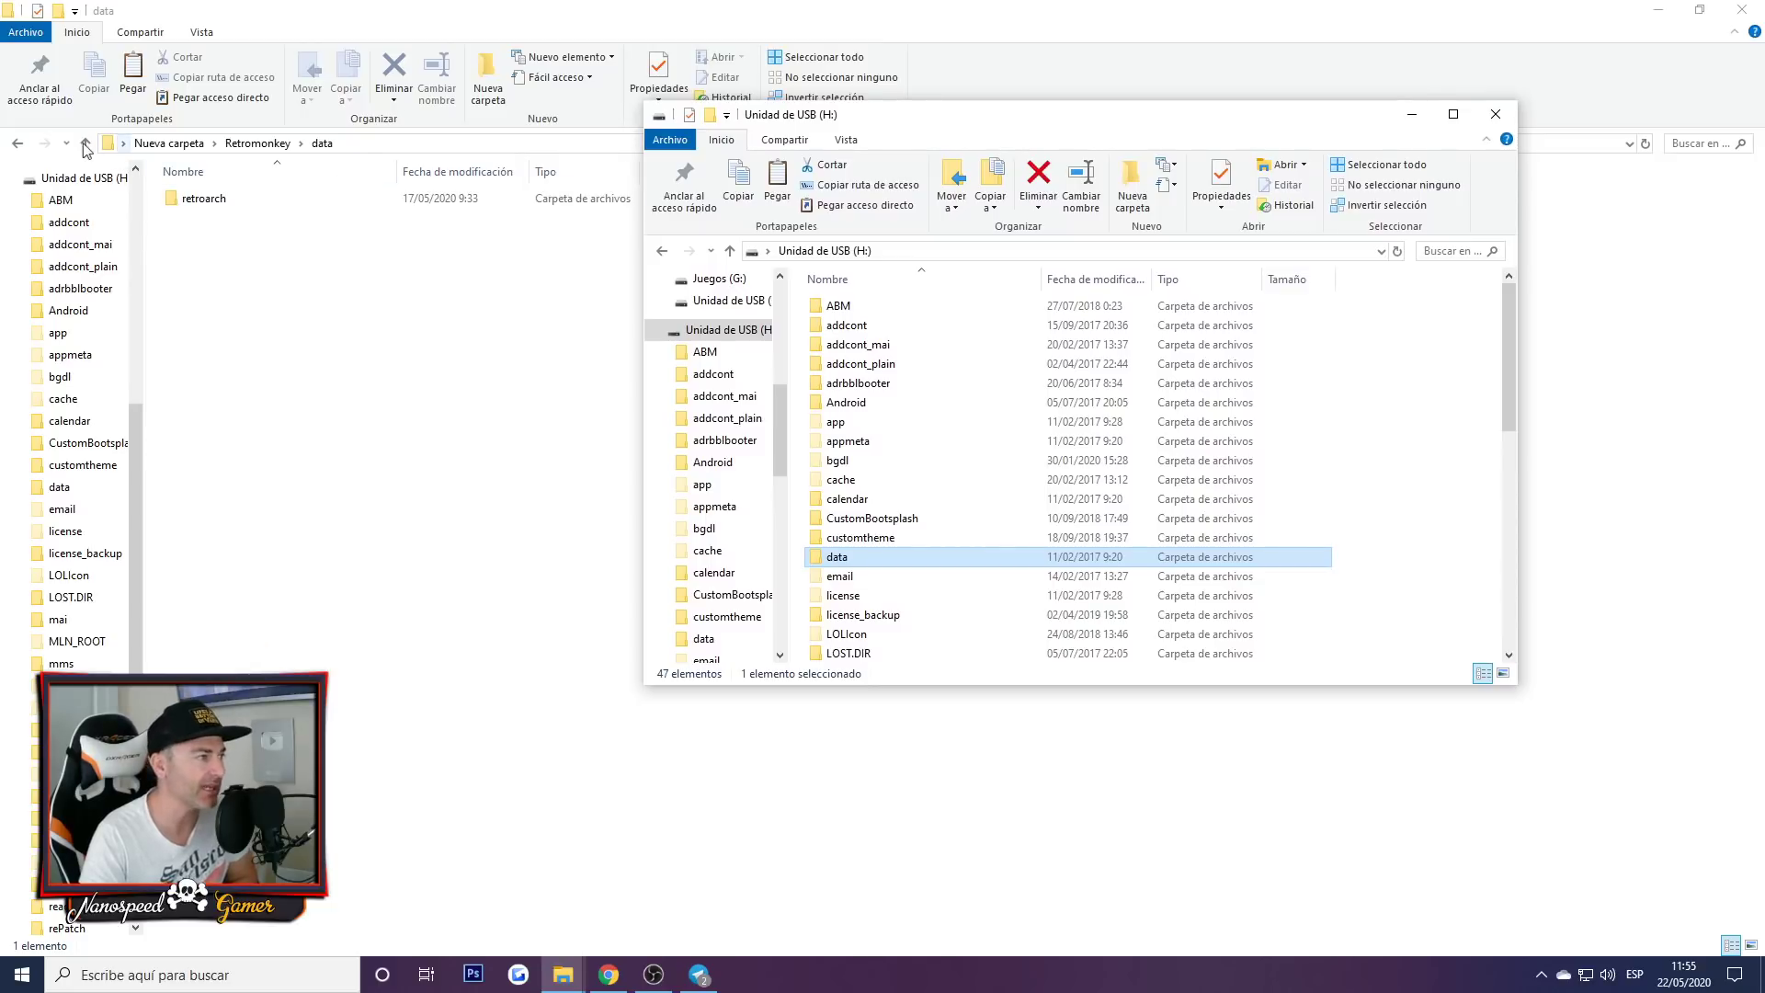
left_click(85, 144)
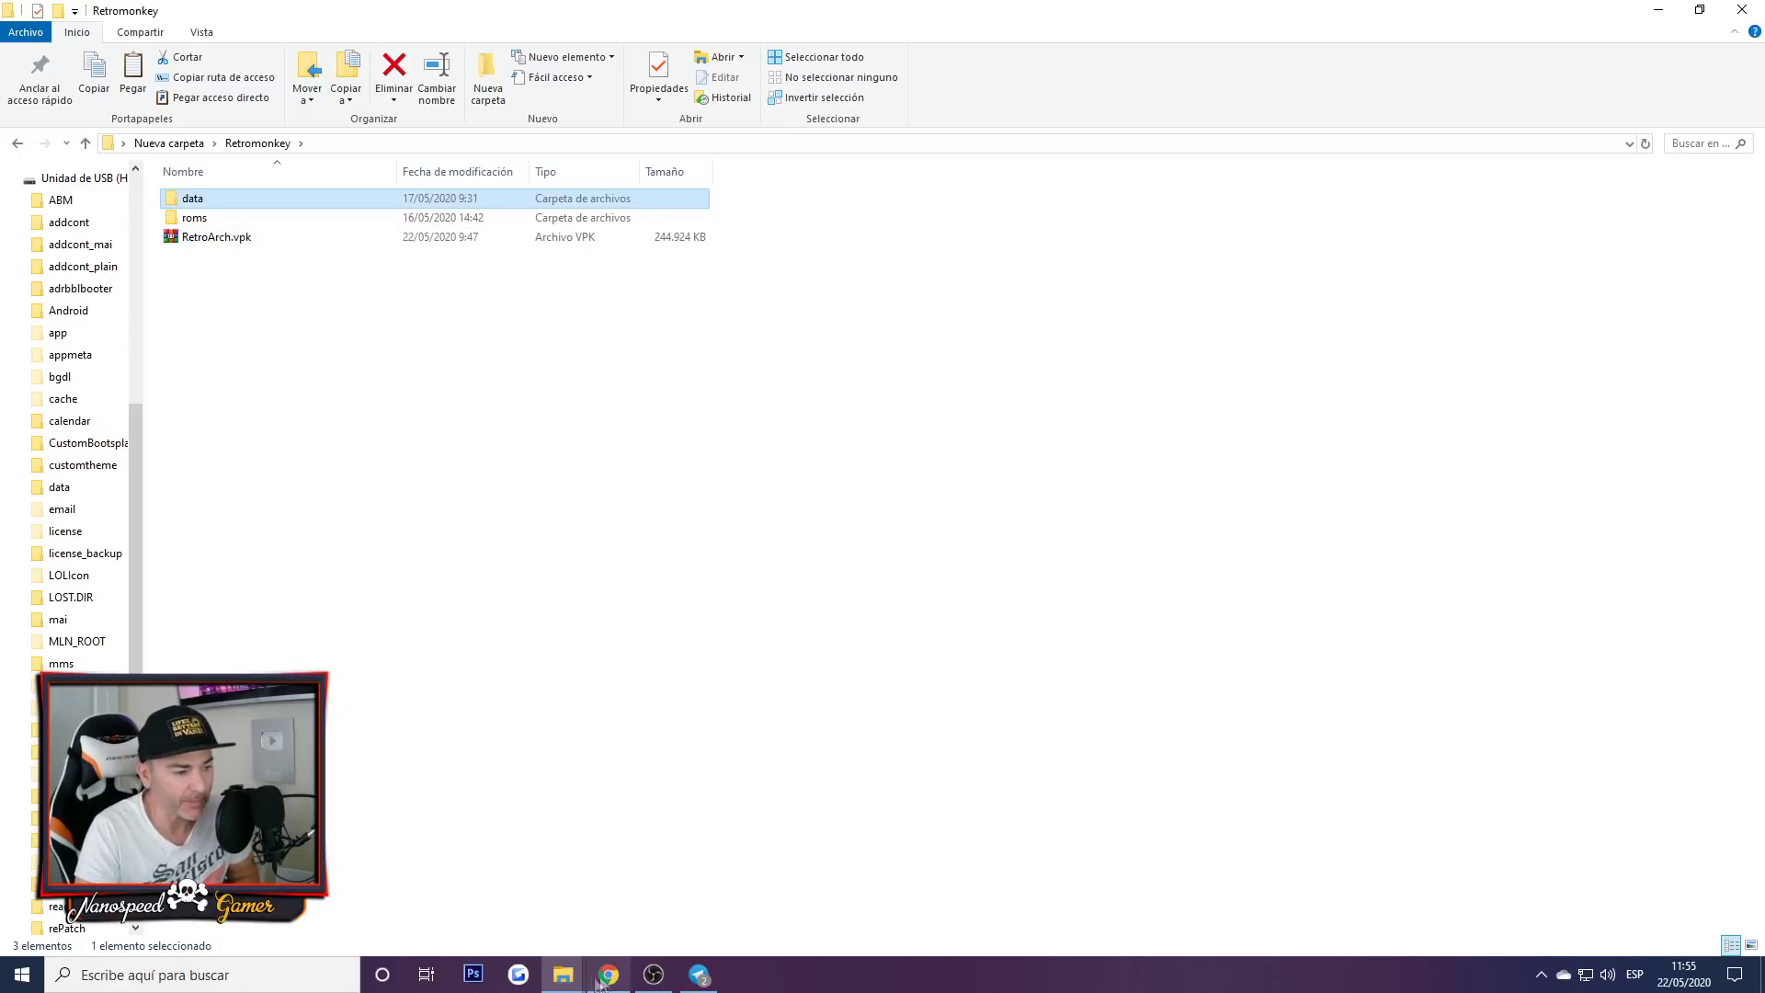
mouse_move(562, 976)
left_click(1398, 901)
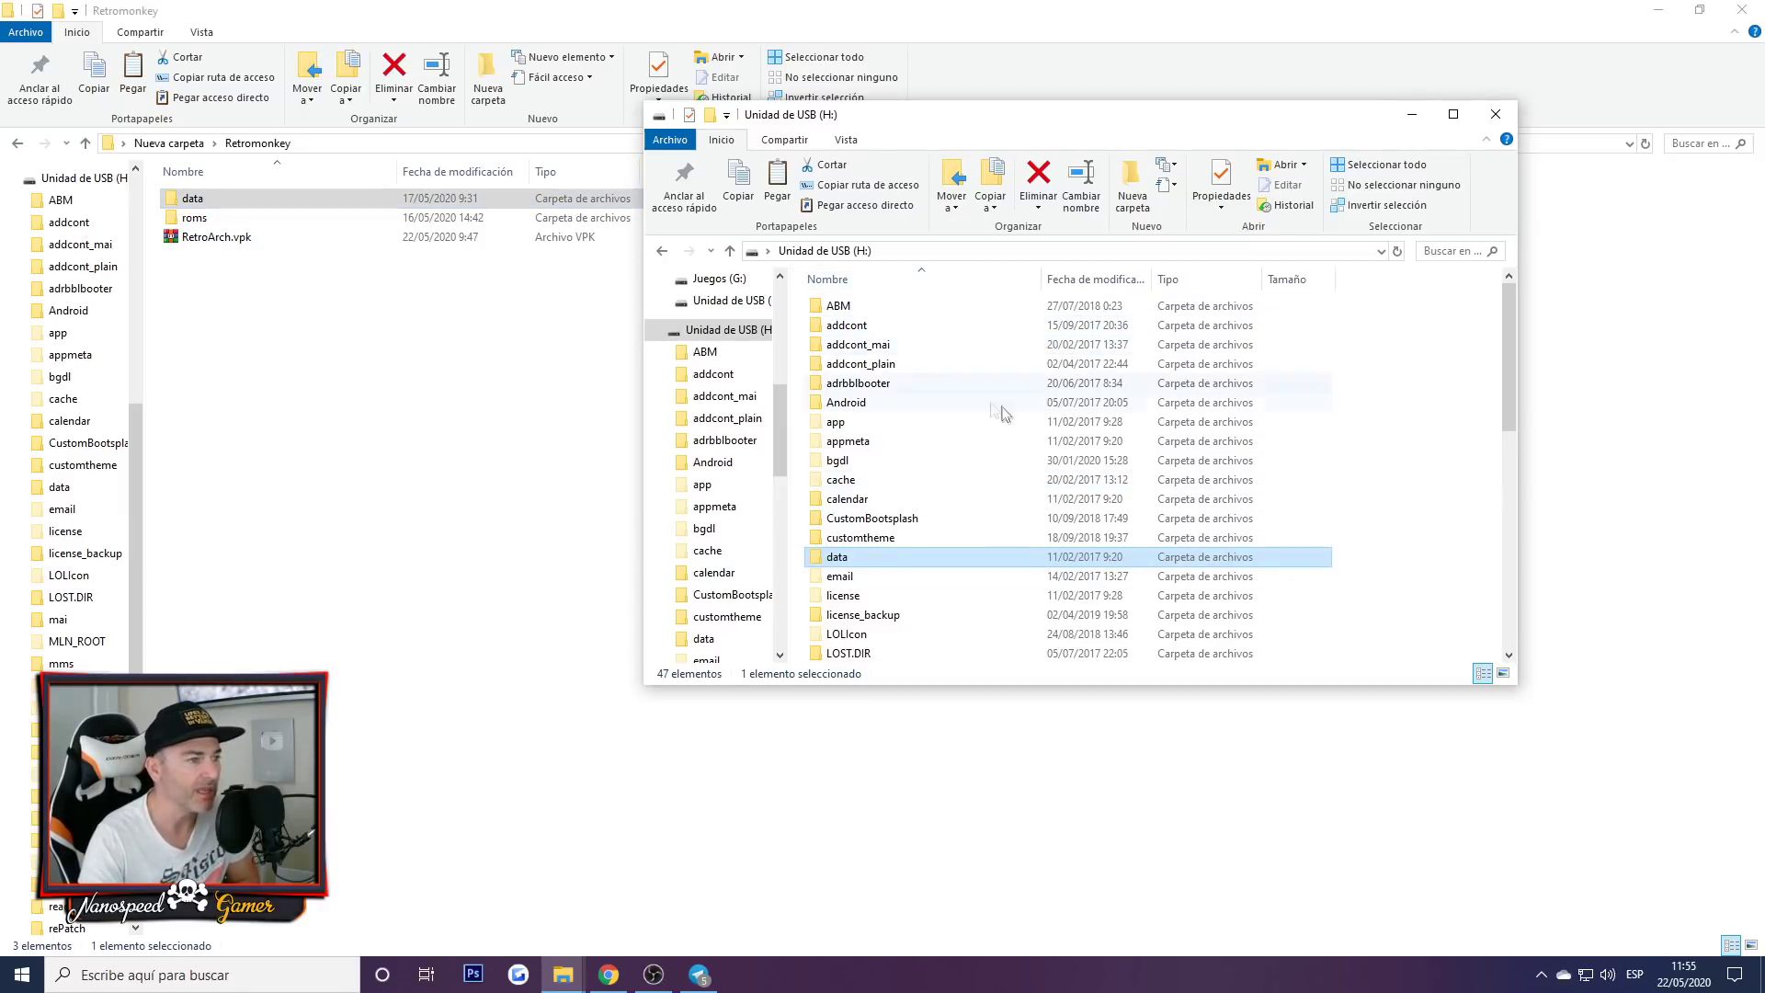
scroll(1036, 422, "down", 9)
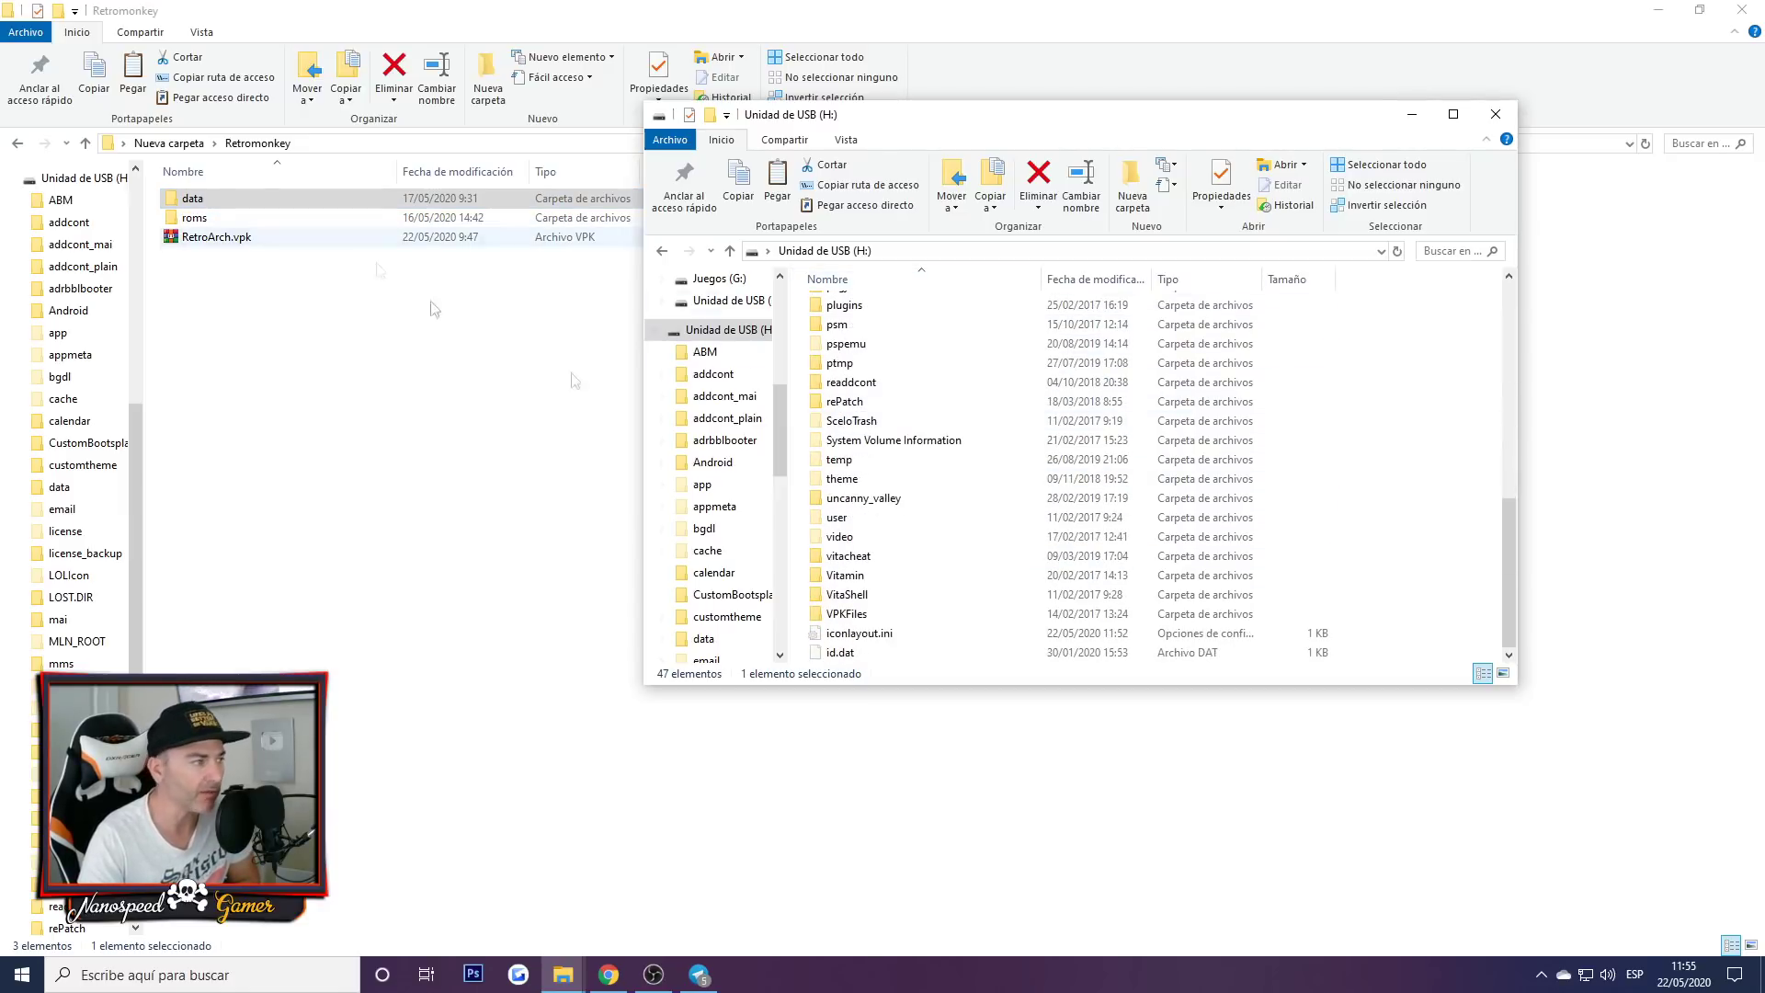
scroll(1323, 597, "up", 8)
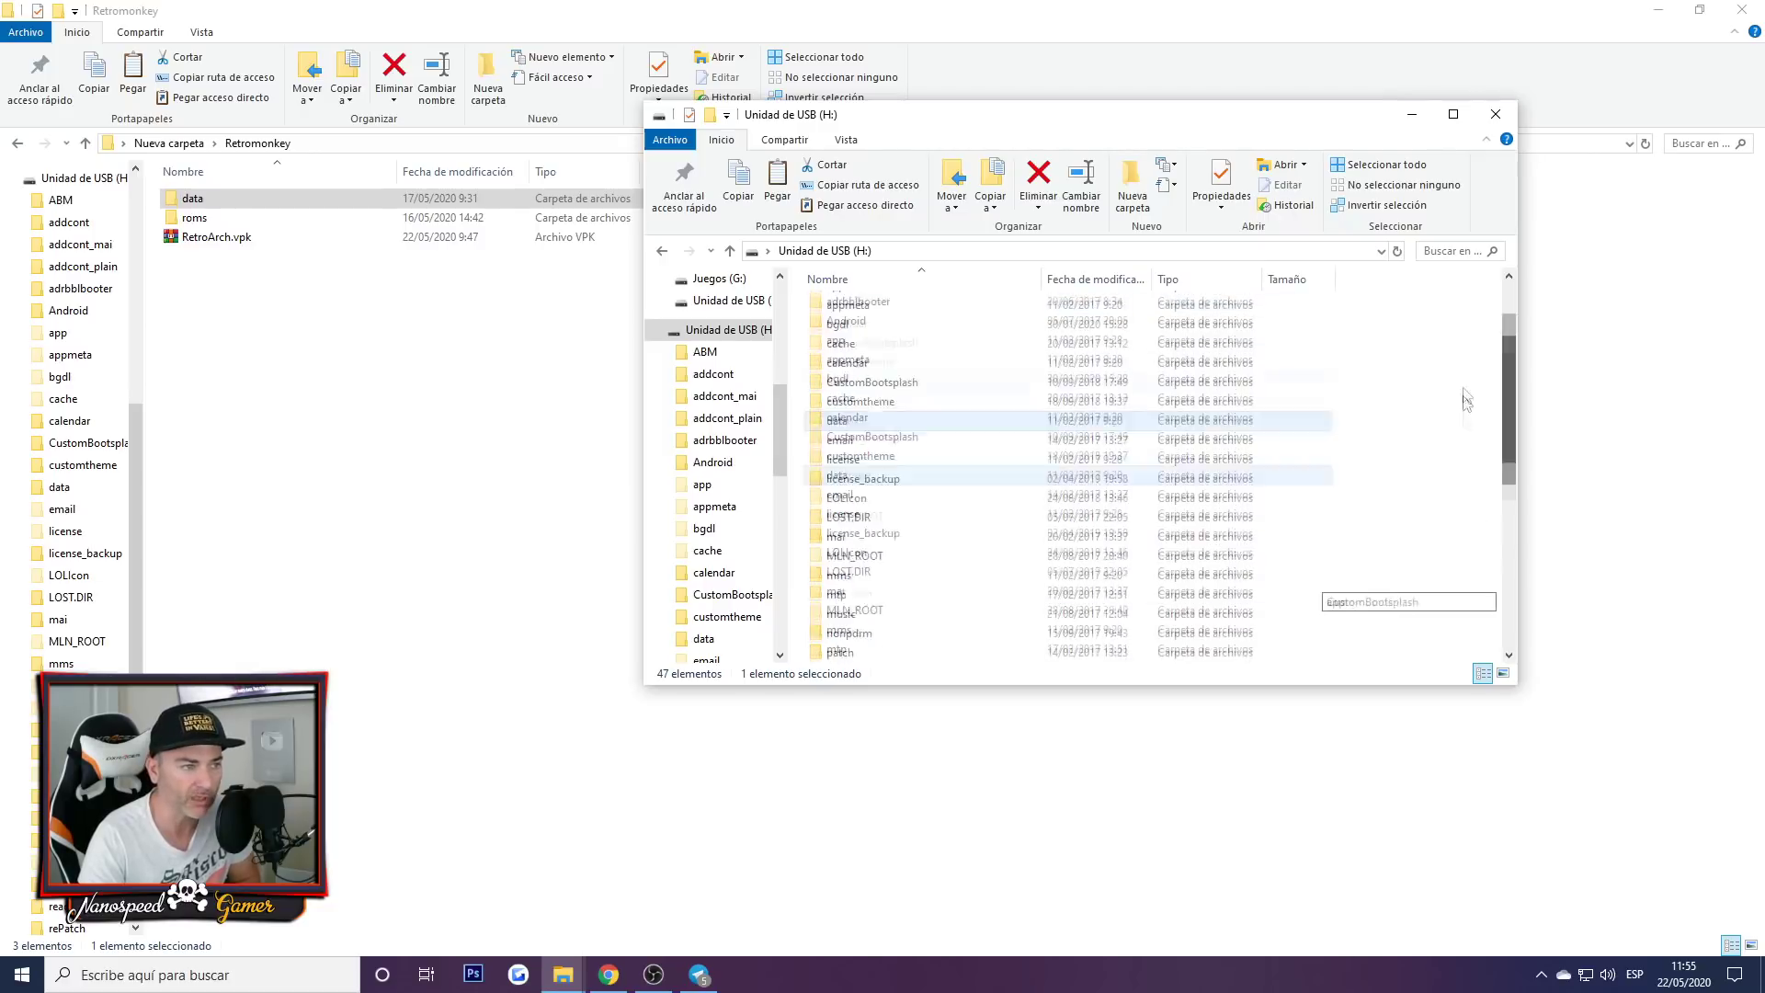
scroll(1323, 597, "down", 8)
Step: Select the roms folder in Retromonkey and arrange the Retromonkey and USB drive H: windows side by side
left_click_drag(218, 222, 322, 214)
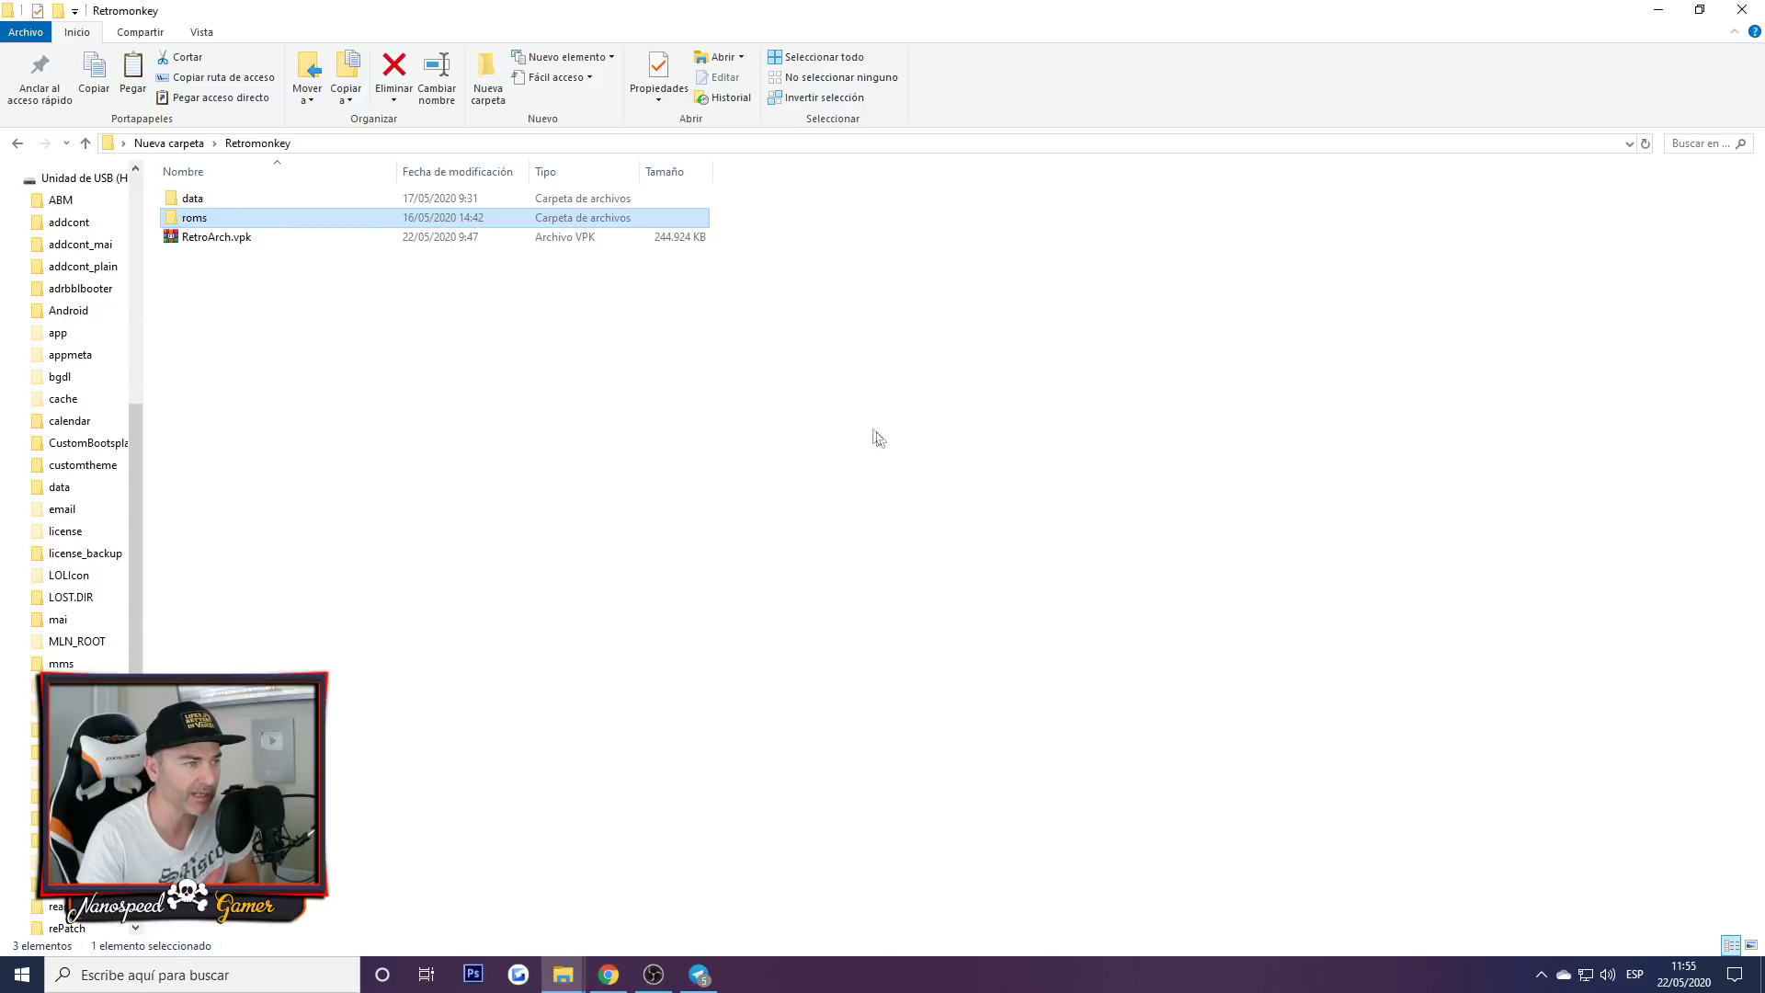
mouse_move(563, 975)
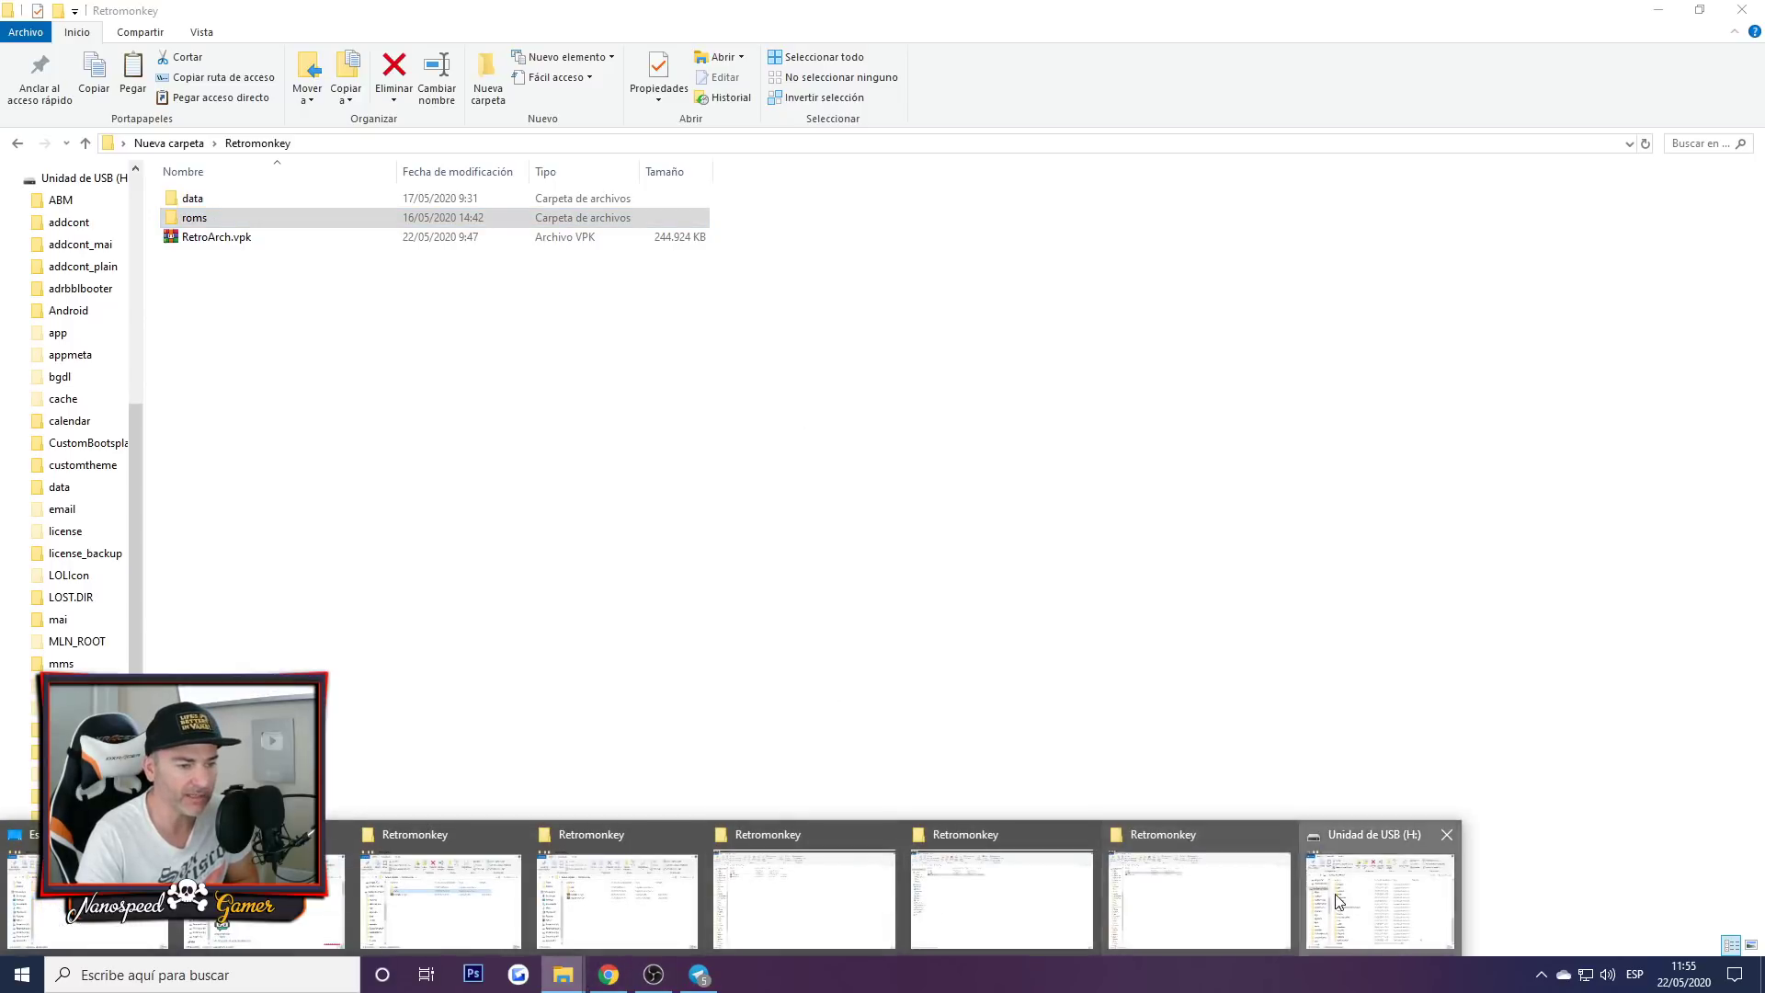
left_click(1378, 901)
left_click_drag(1020, 11, 2, 276)
left_click(1059, 204)
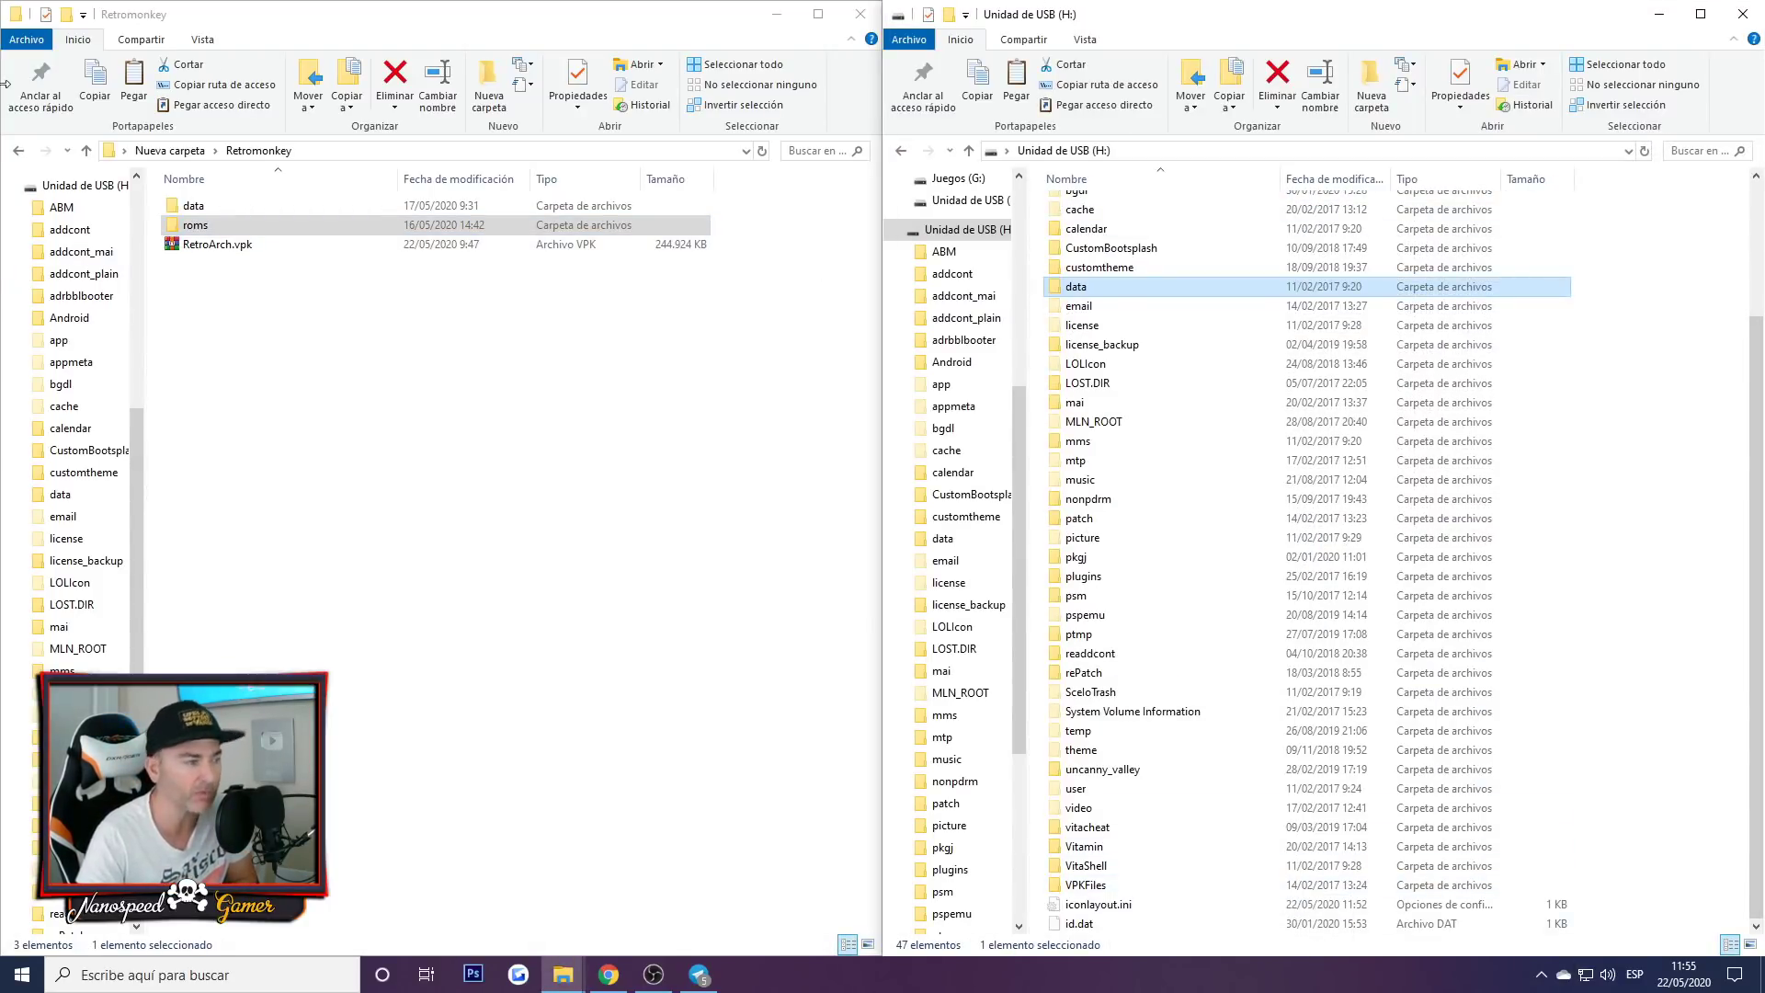
Step: Try to copy the roms folder from Retromonkey to the root of USB drive H:
left_click(202, 227)
left_click_drag(203, 230, 1659, 904)
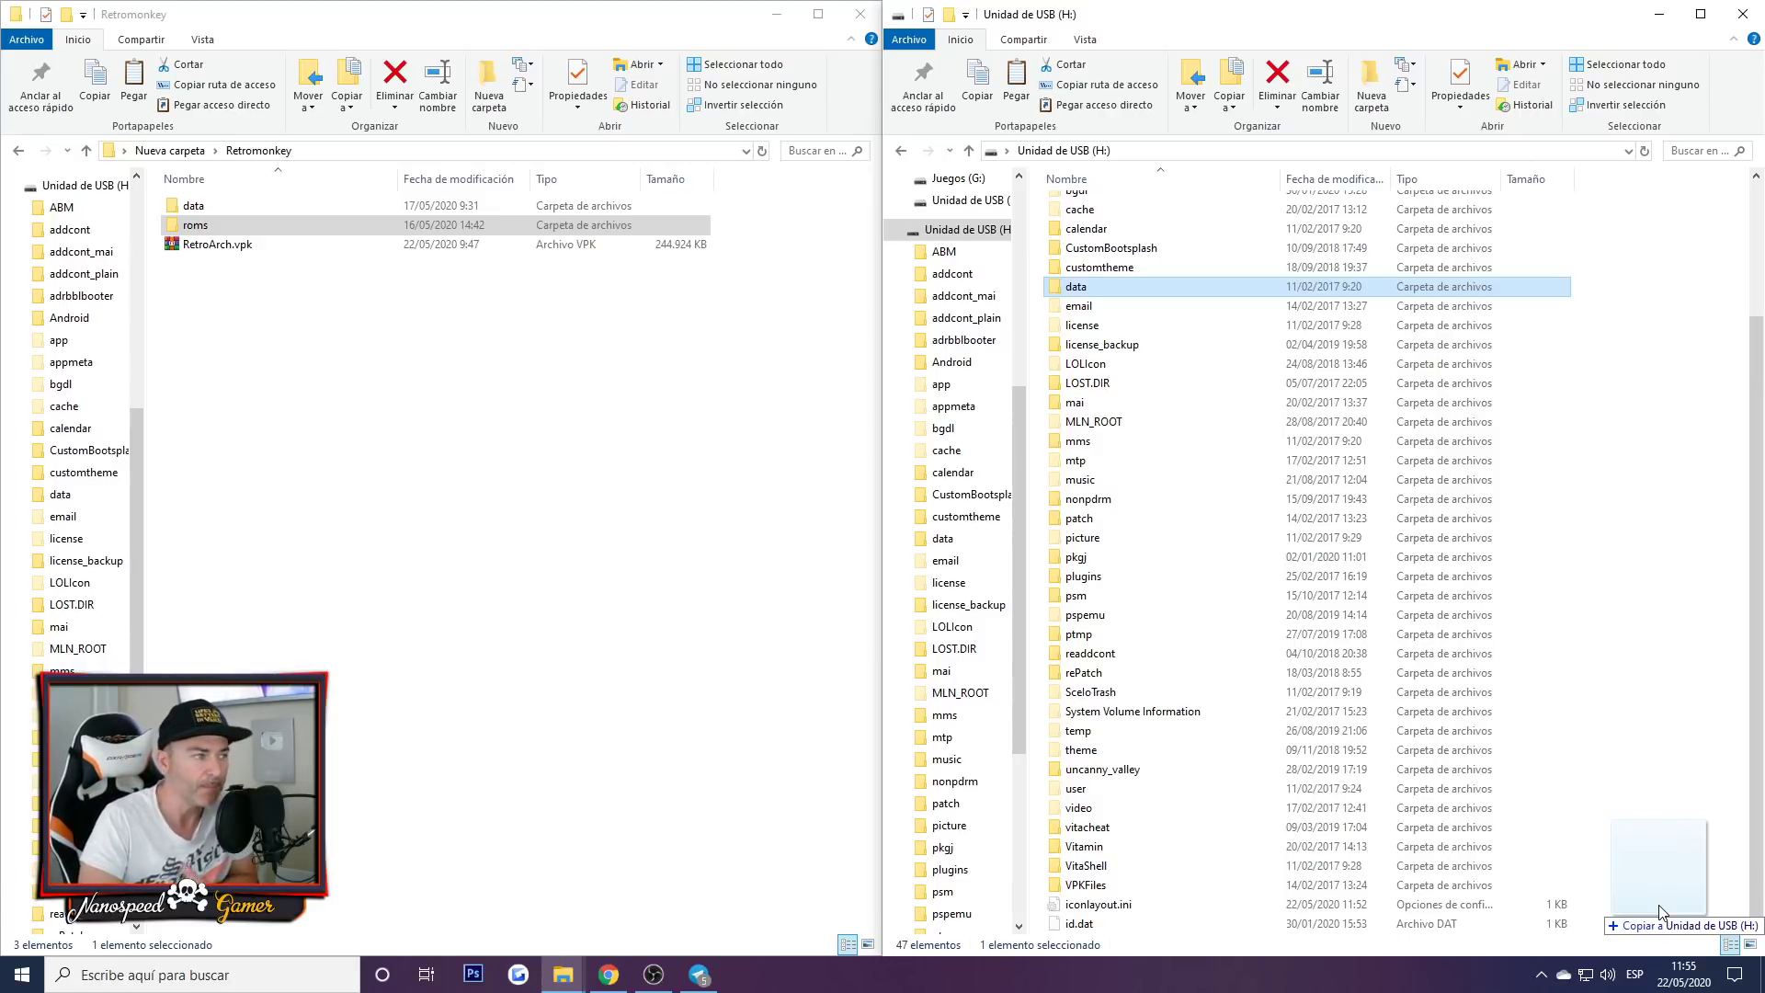
left_click_drag(1660, 913, 184, 230)
left_click(368, 452)
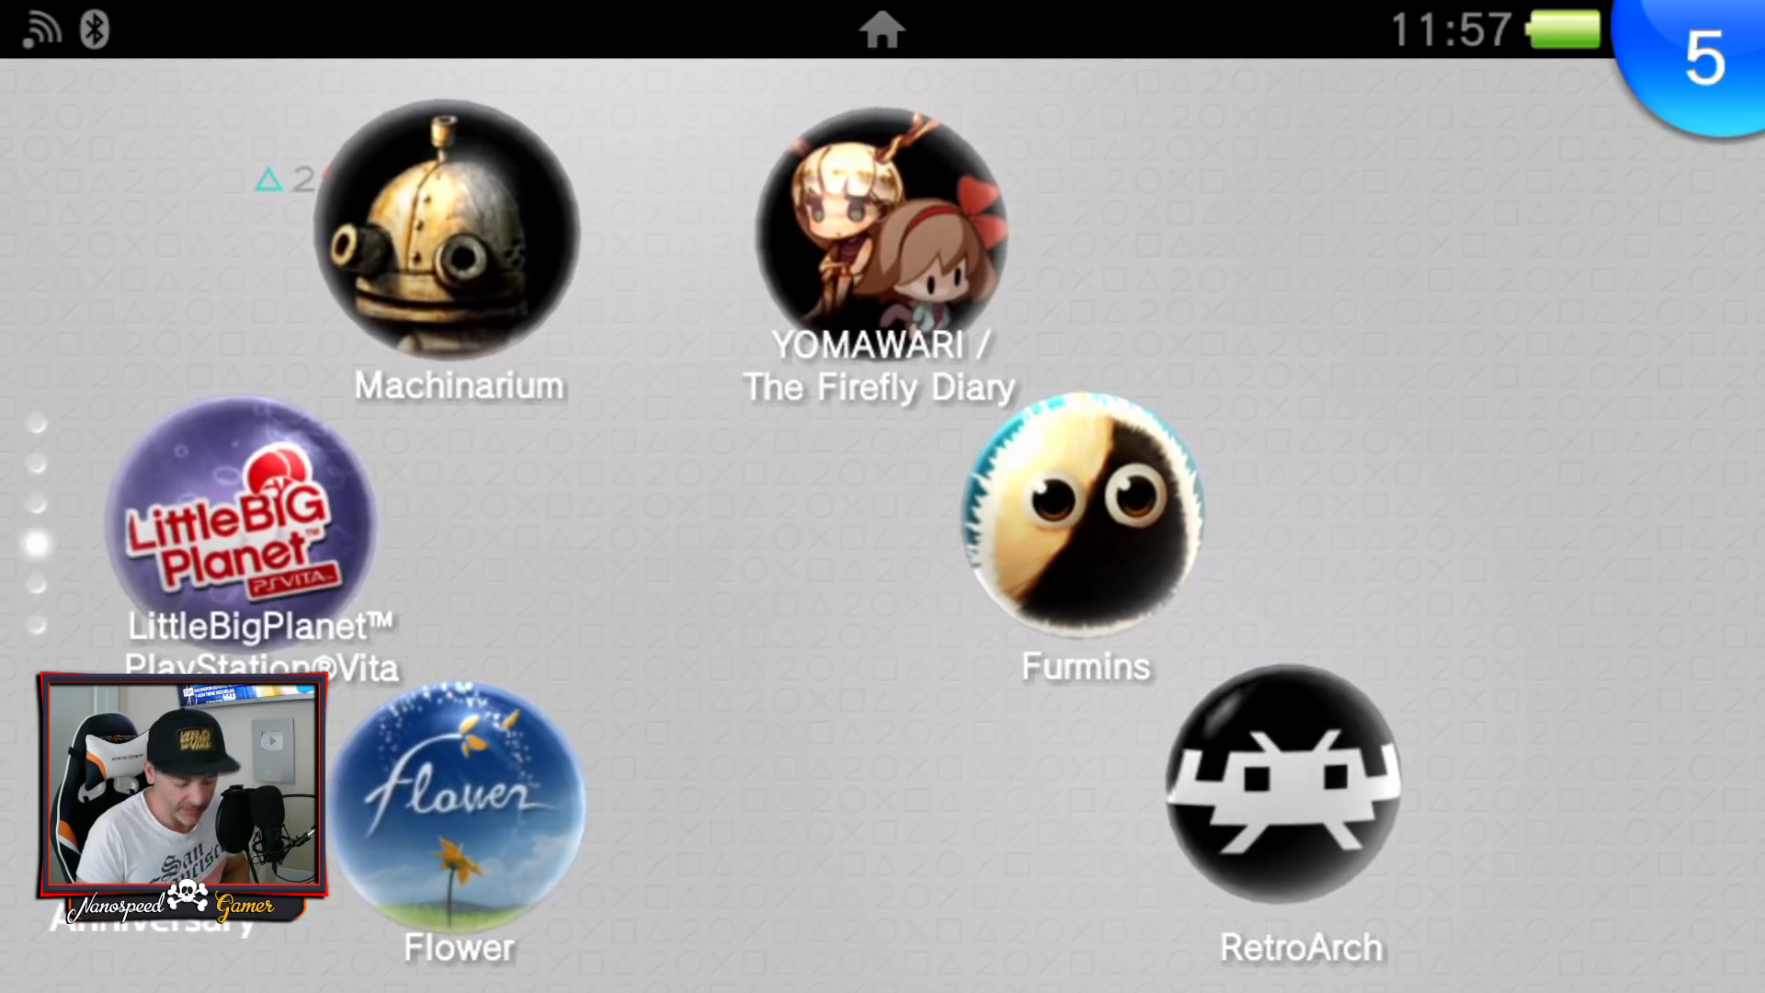
Step: Switch to the PS Vita home screen, start RetroArch and move from its main menu to the Ajustes section
left_click(1287, 781)
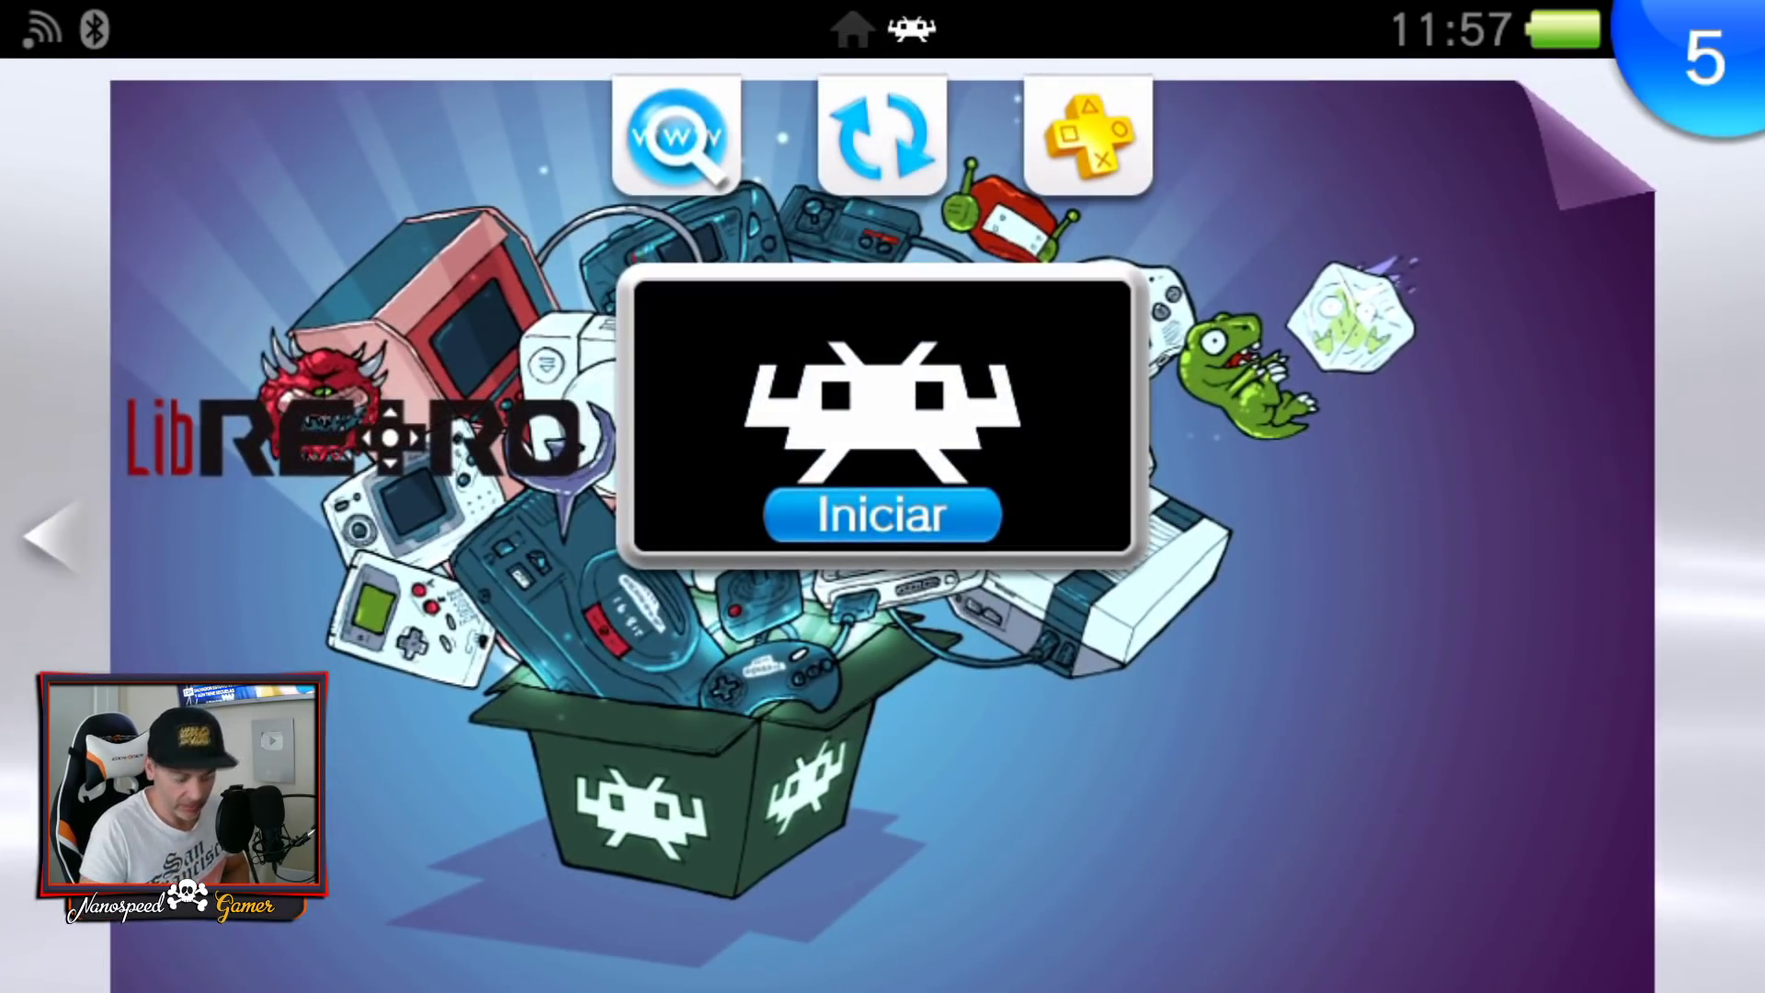
left_click(883, 515)
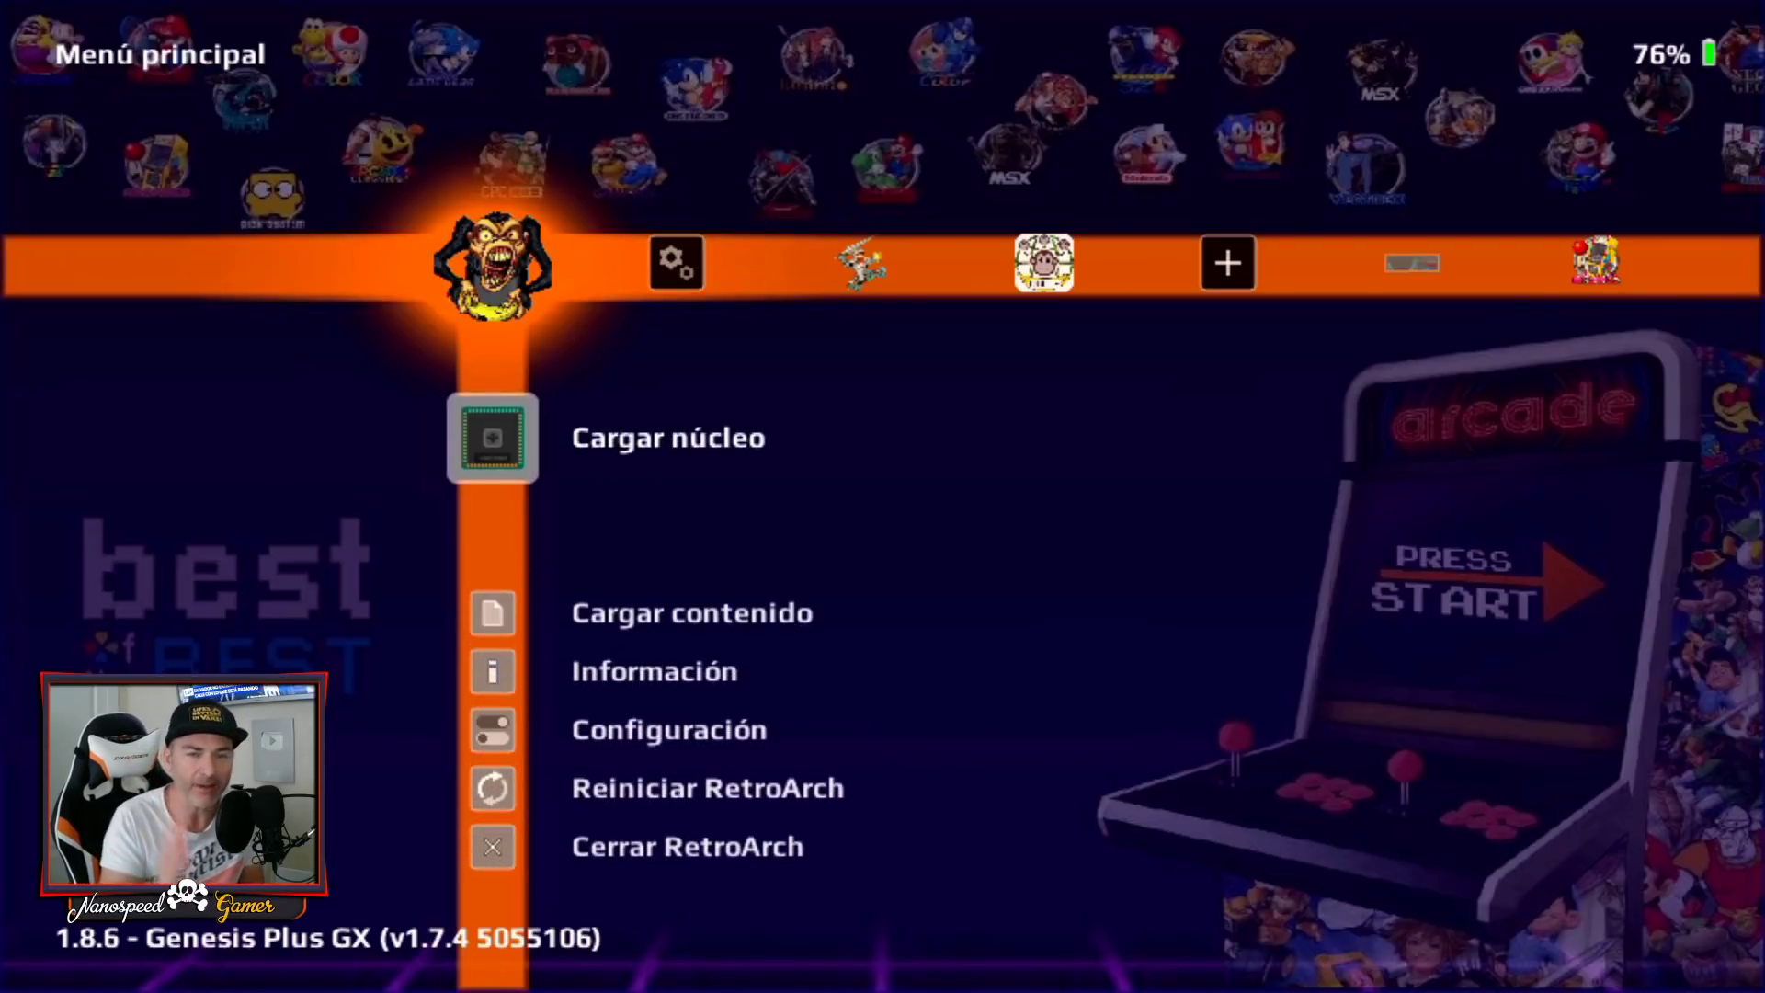
key("Right")
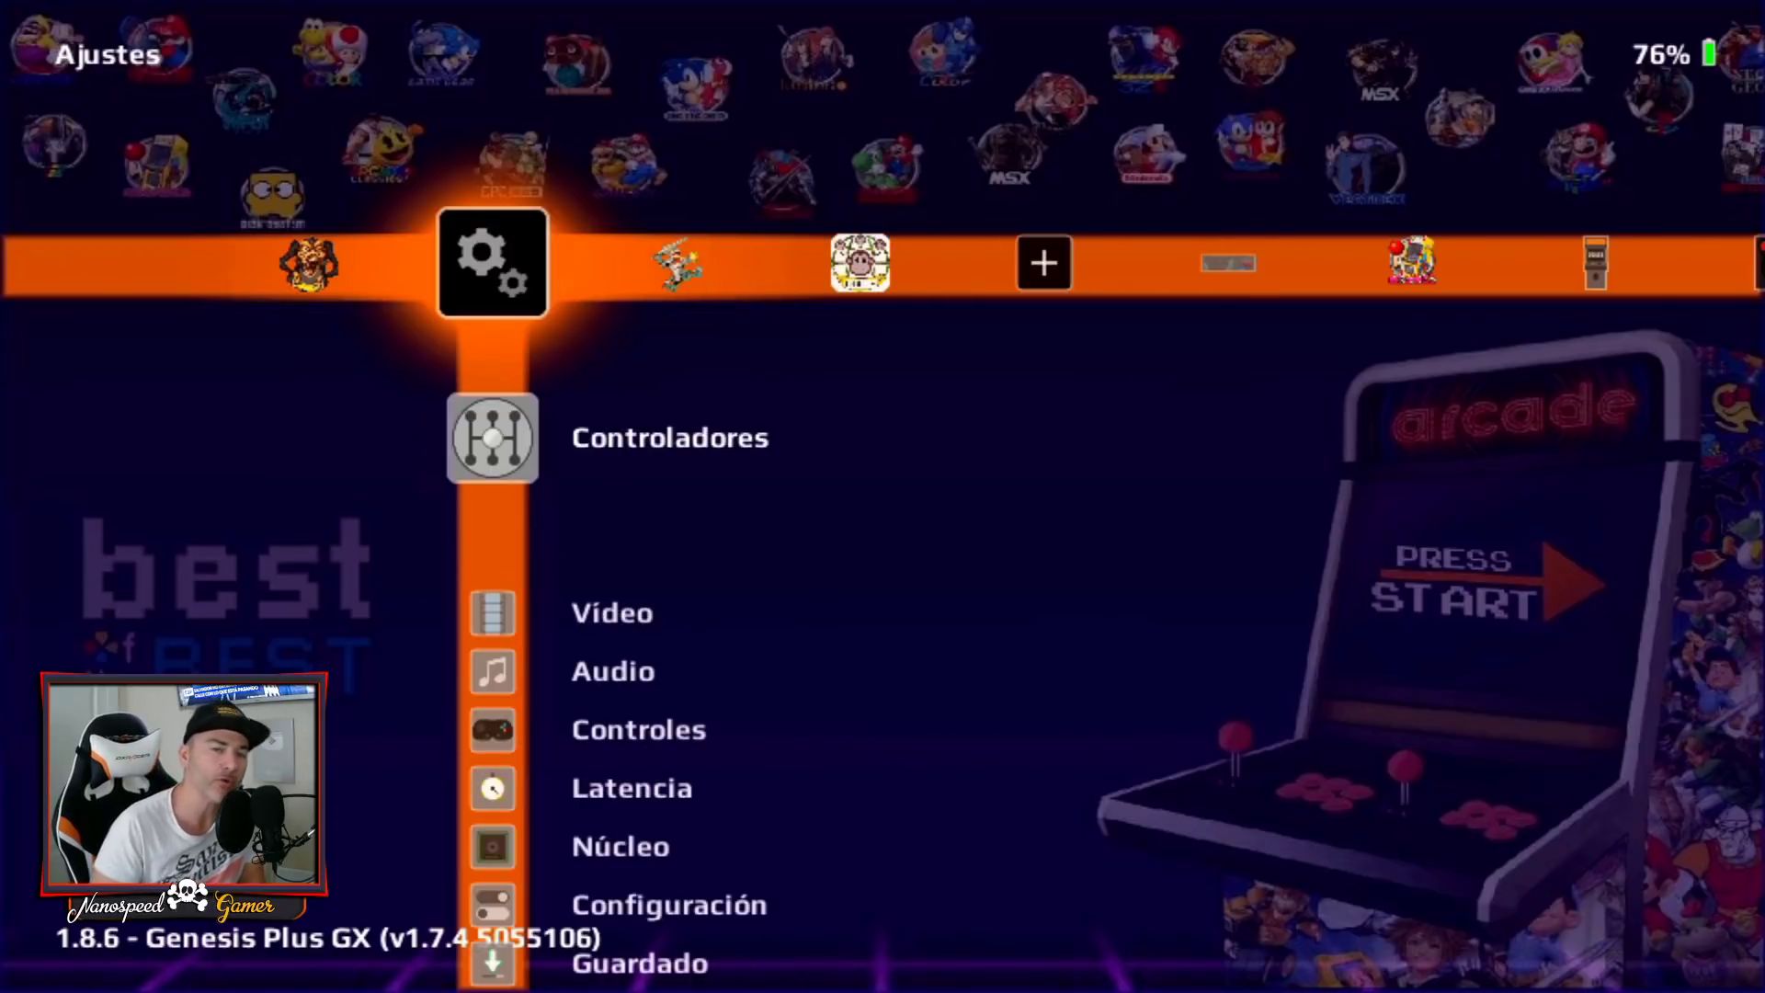